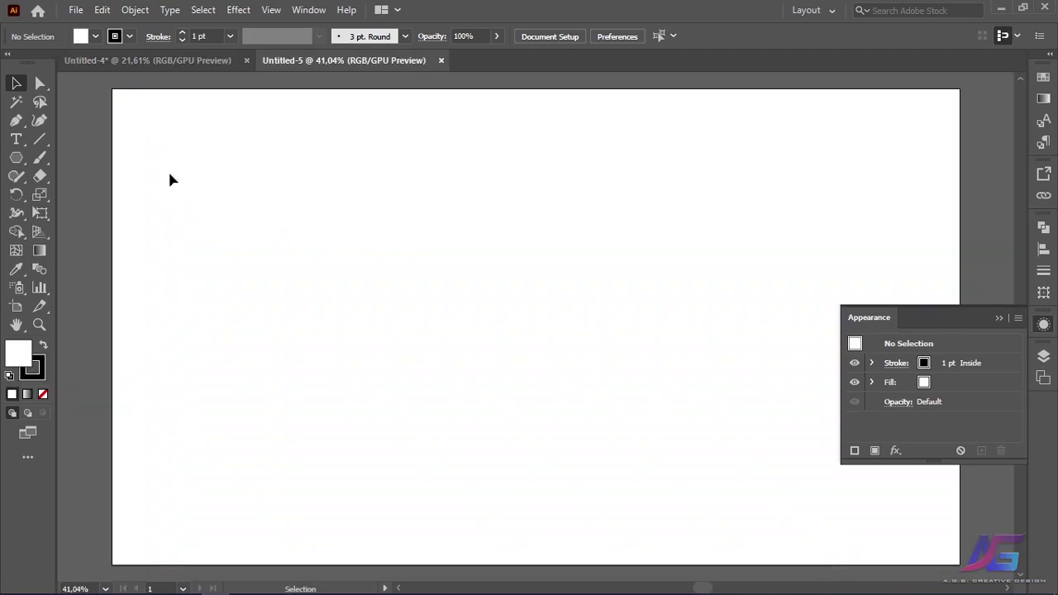
- Close the Untitled-4 document and draw a rectangle covering the entire artboard of Untitled-5
{"action": "left_click_drag", "start_coordinate": [17, 162], "coordinate": [80, 162]}
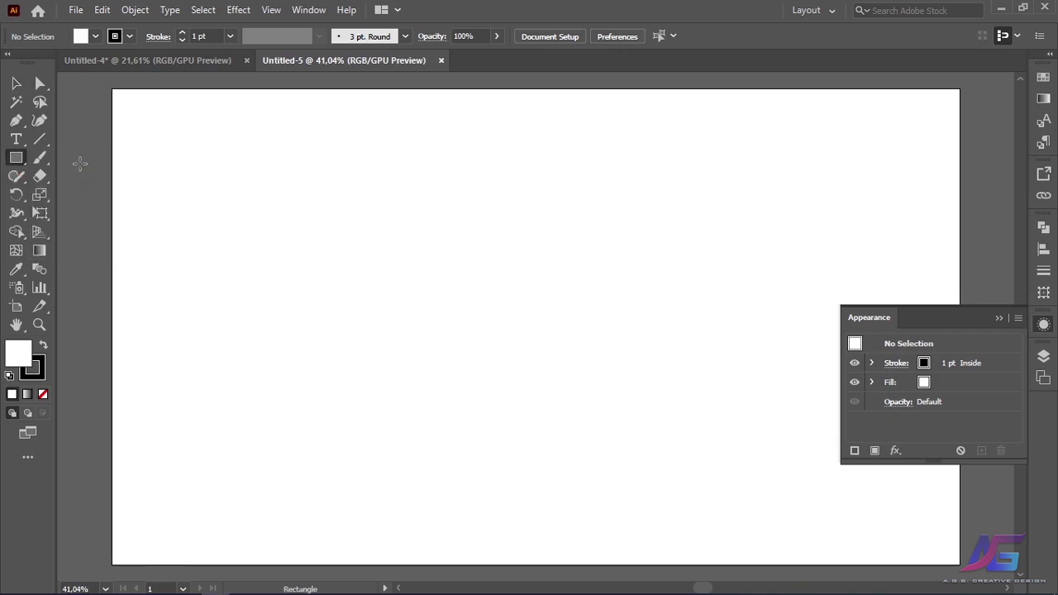
{"action": "left_click", "coordinate": [246, 60]}
{"action": "left_click", "coordinate": [608, 326]}
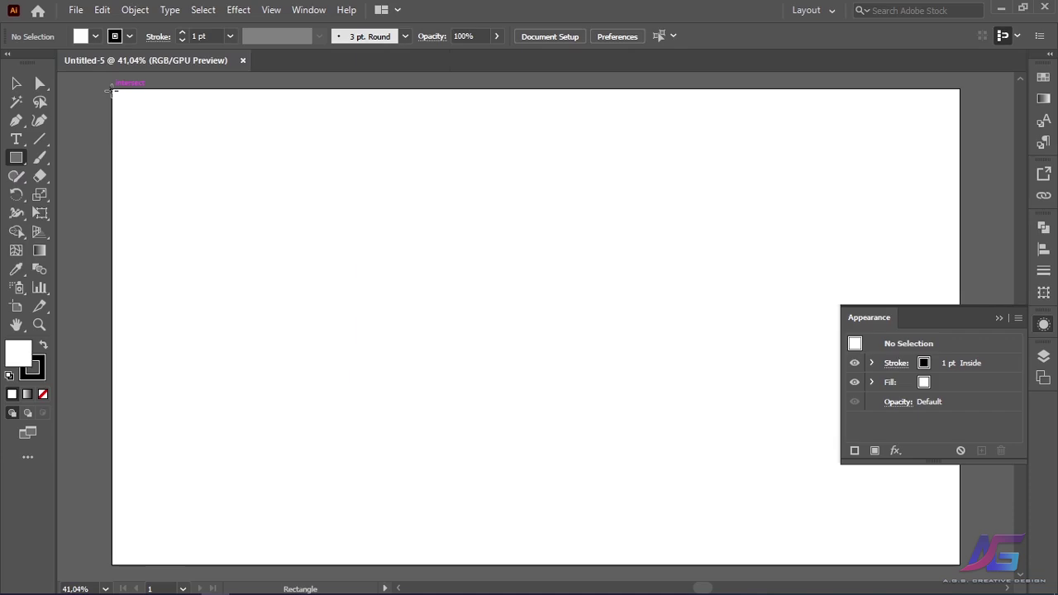
{"action": "mouse_move", "coordinate": [111, 88]}
{"action": "left_mouse_down"}
{"action": "mouse_move", "coordinate": [714, 496]}
{"action": "mouse_move", "coordinate": [959, 567]}
{"action": "left_mouse_up"}
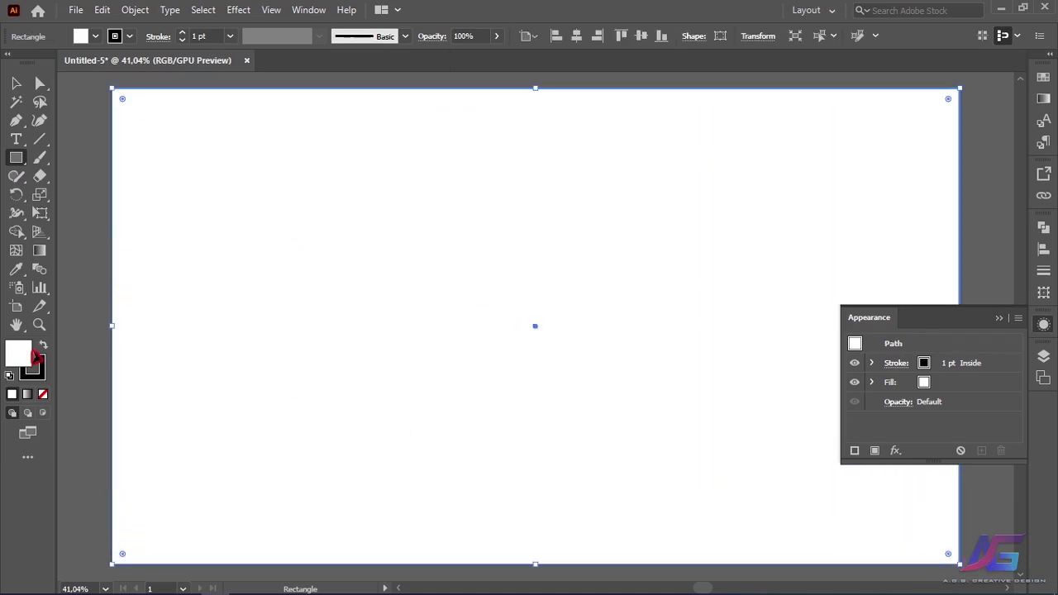
- Remove the rectangle's stroke and fill it with black (000000)
{"action": "left_click", "coordinate": [43, 394]}
{"action": "left_click", "coordinate": [19, 353]}
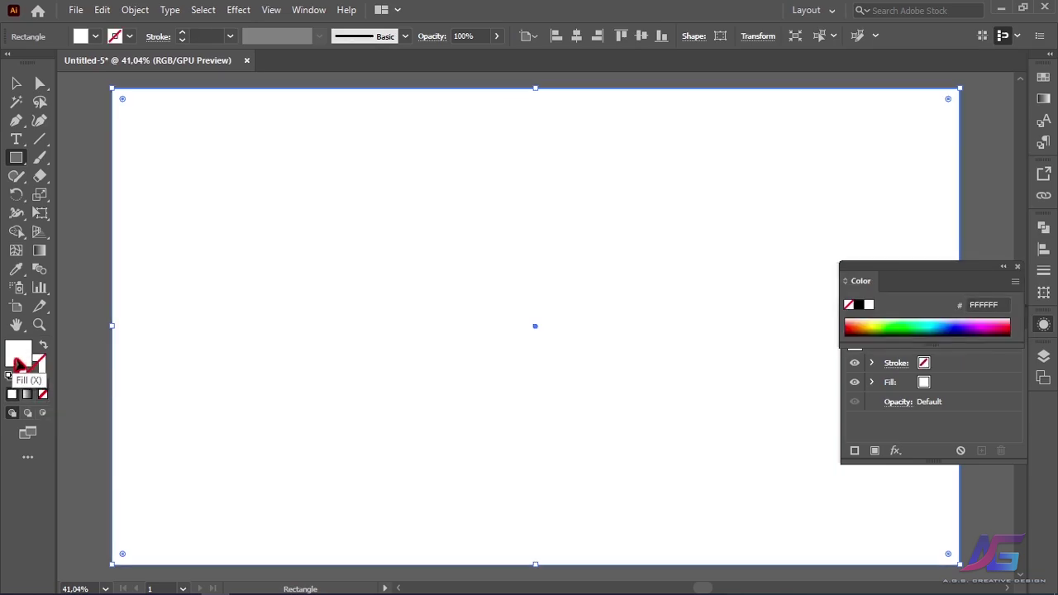
{"action": "left_click", "coordinate": [858, 304]}
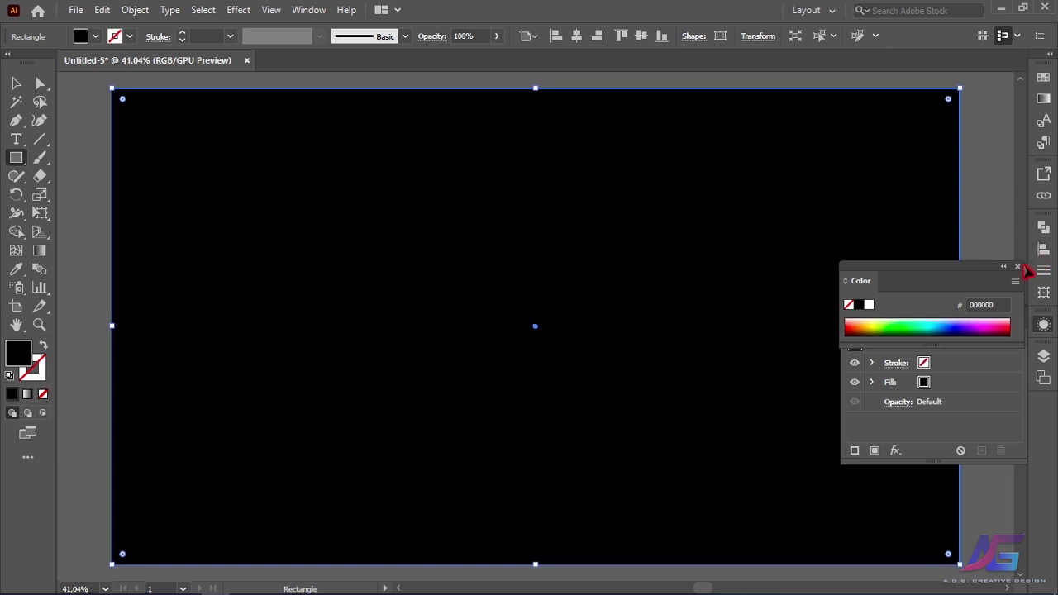
{"action": "left_click", "coordinate": [1018, 267]}
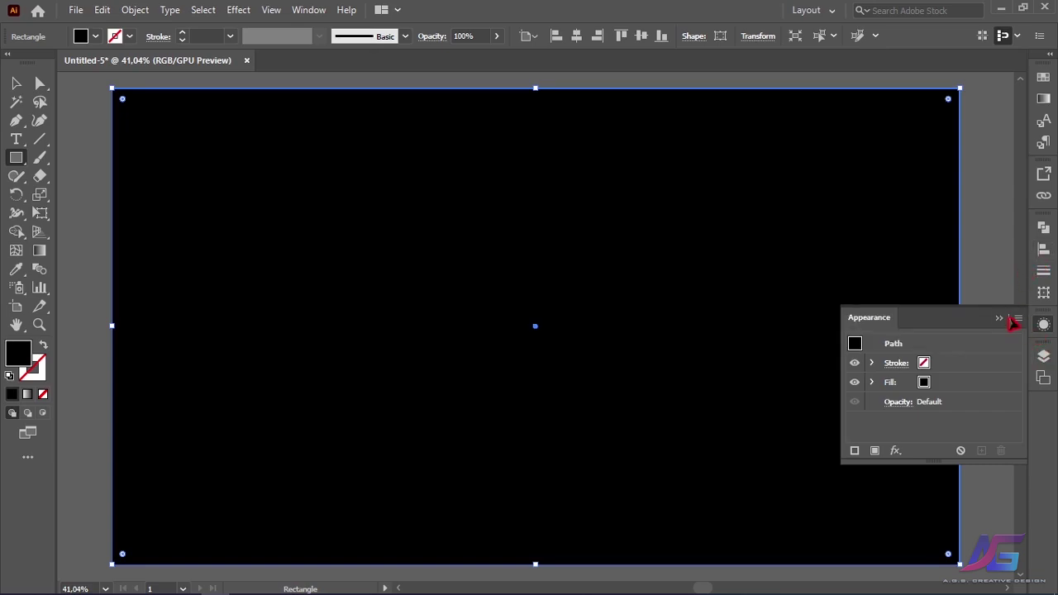
- Lock Layer 1 and add a new layer above it
{"action": "left_click", "coordinate": [1016, 310]}
{"action": "left_click", "coordinate": [1043, 356]}
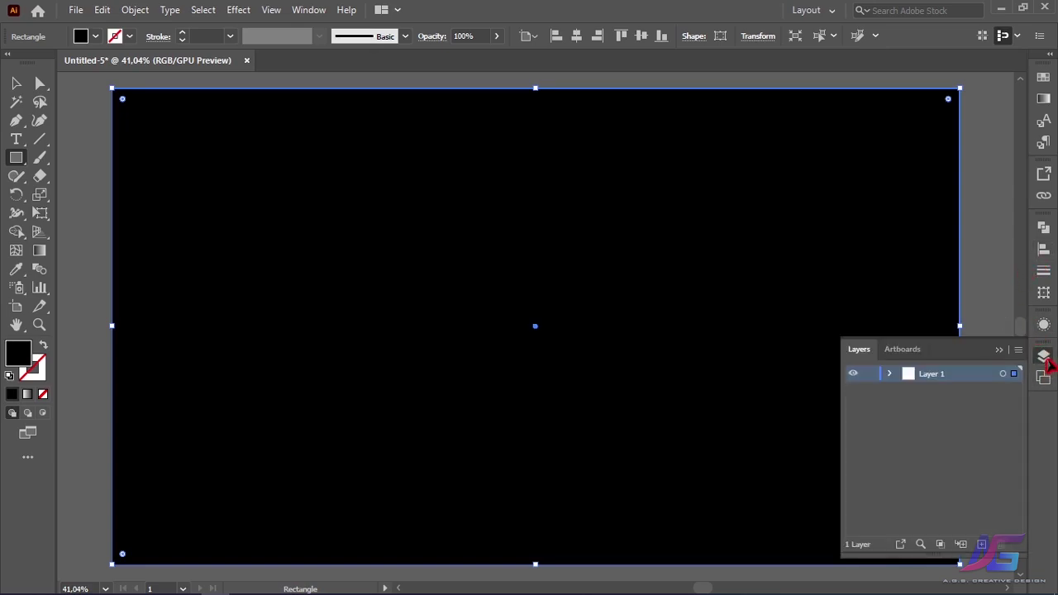
{"action": "left_click", "coordinate": [873, 374]}
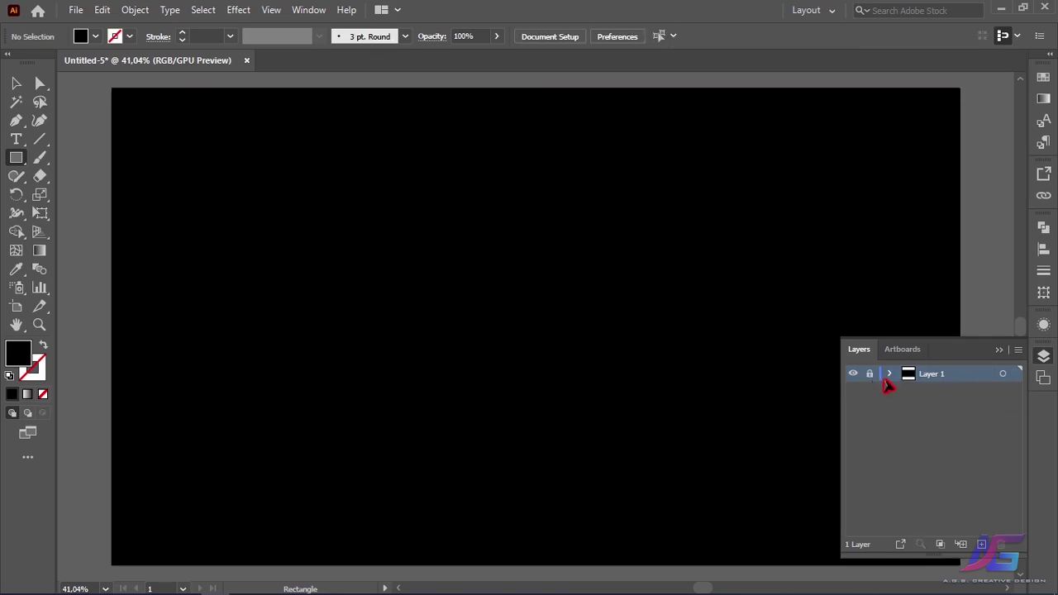
{"action": "left_click", "coordinate": [981, 543]}
- Draw a small pointy-topped hexagon, about 55 px wide and 63 px high, just above the artboard's upper-left corner
{"action": "left_click", "coordinate": [39, 324]}
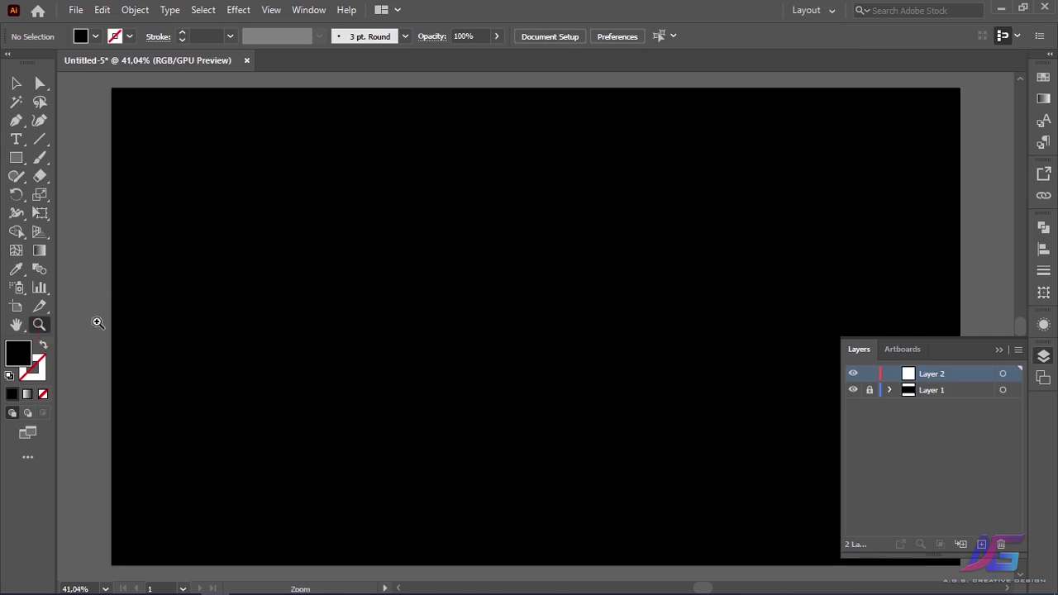
{"action": "scroll", "coordinate": [471, 291], "scroll_direction": "down", "scroll_amount": 2}
{"action": "scroll", "coordinate": [521, 286], "scroll_direction": "up", "scroll_amount": 1}
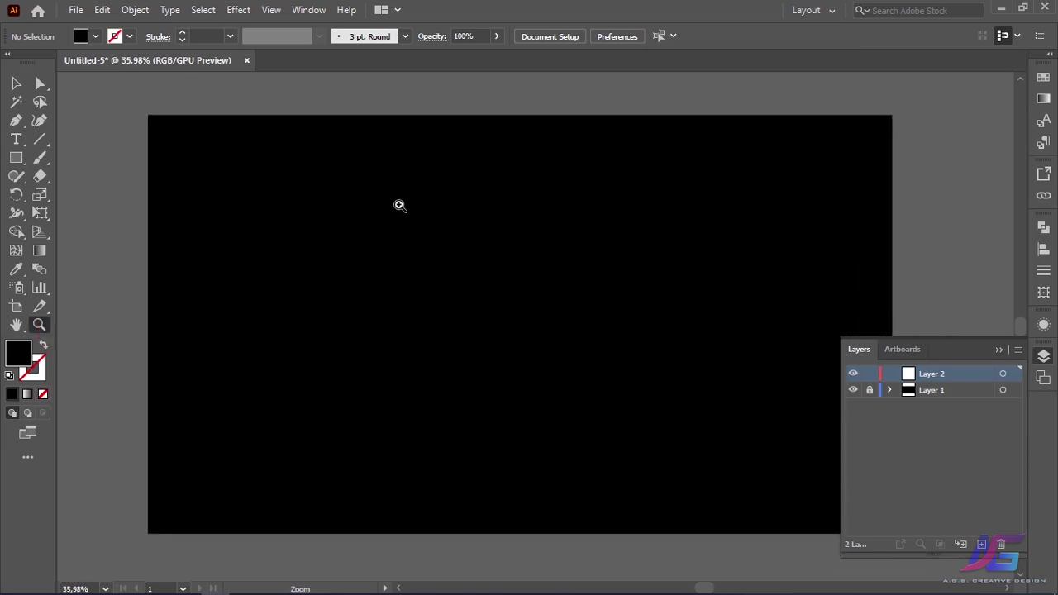
{"action": "left_click_drag", "start_coordinate": [400, 206], "coordinate": [426, 352]}
{"action": "scroll", "coordinate": [434, 350], "scroll_direction": "up", "scroll_amount": 1}
{"action": "scroll", "coordinate": [256, 337], "scroll_direction": "up", "scroll_amount": 1}
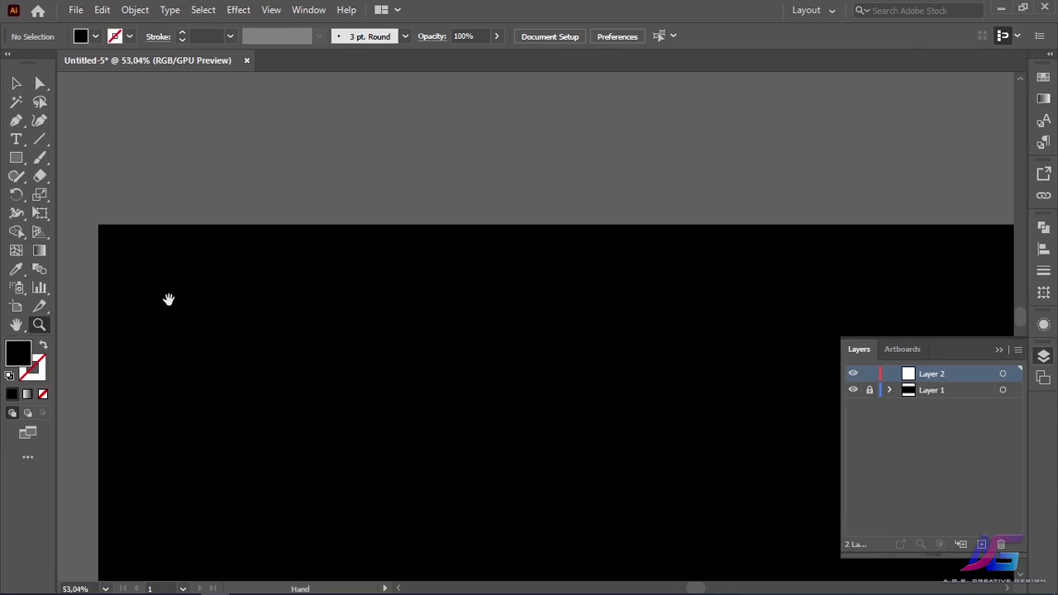
{"action": "left_click", "coordinate": [16, 162]}
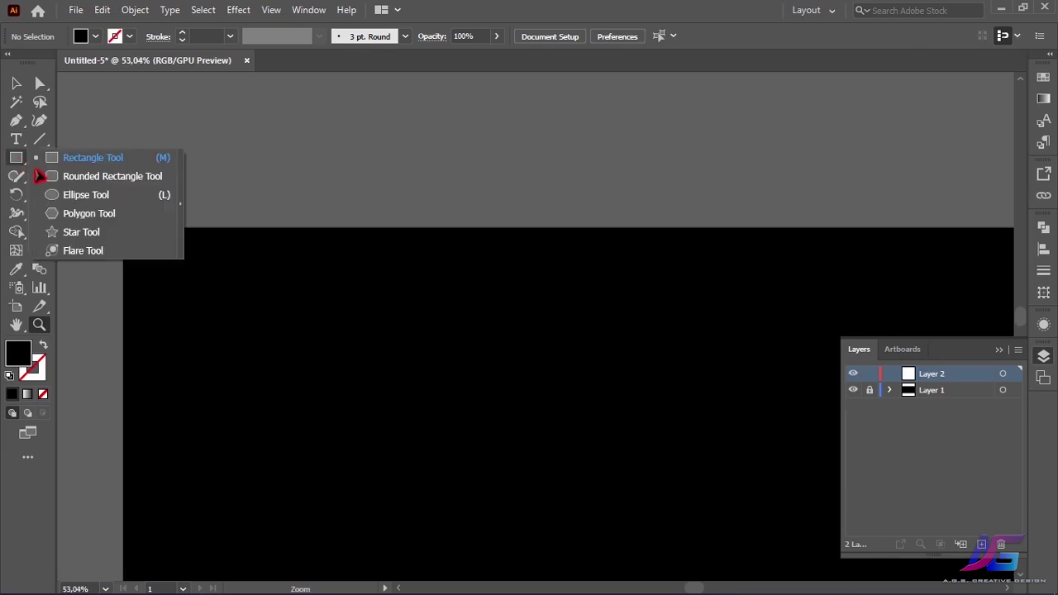
{"action": "left_click", "coordinate": [89, 214]}
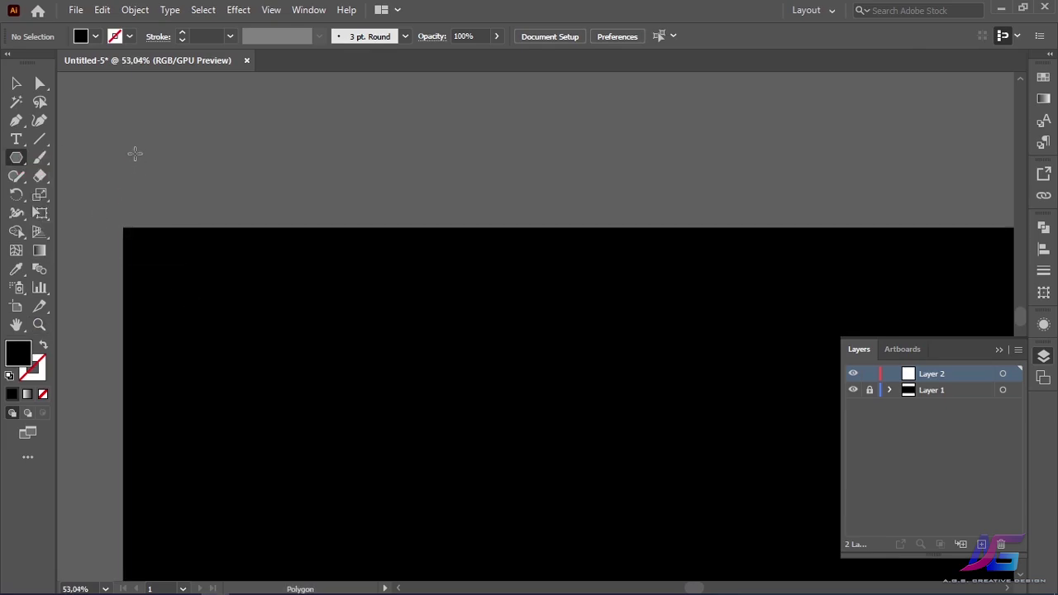
{"action": "left_click_drag", "start_coordinate": [134, 152], "coordinate": [150, 161]}
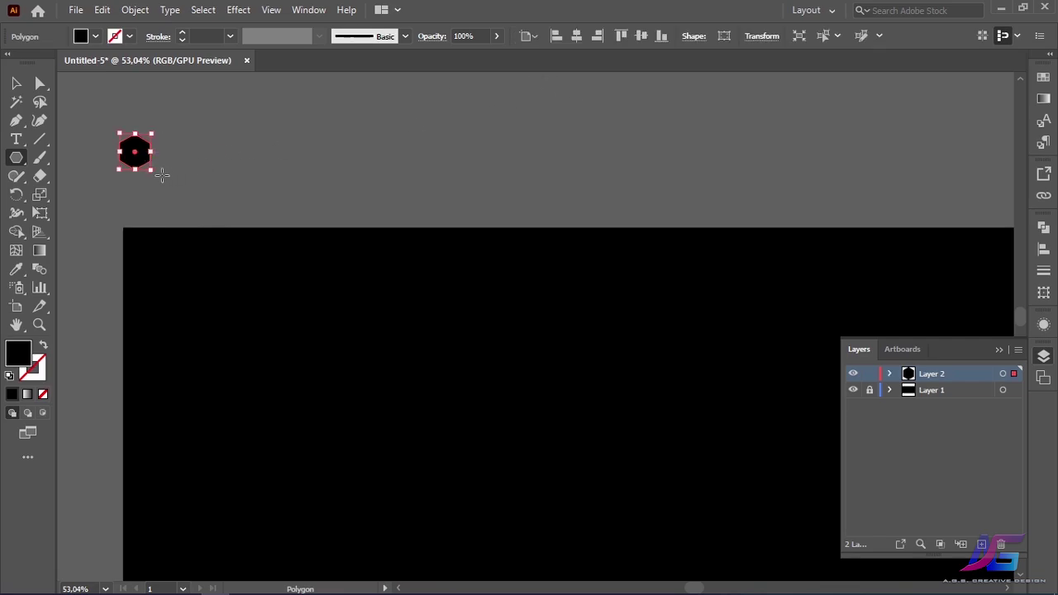
{"action": "left_click_drag", "start_coordinate": [157, 176], "coordinate": [154, 179]}
- Fill the hexagon with cyan, 00FFFF
{"action": "double_click", "coordinate": [19, 361]}
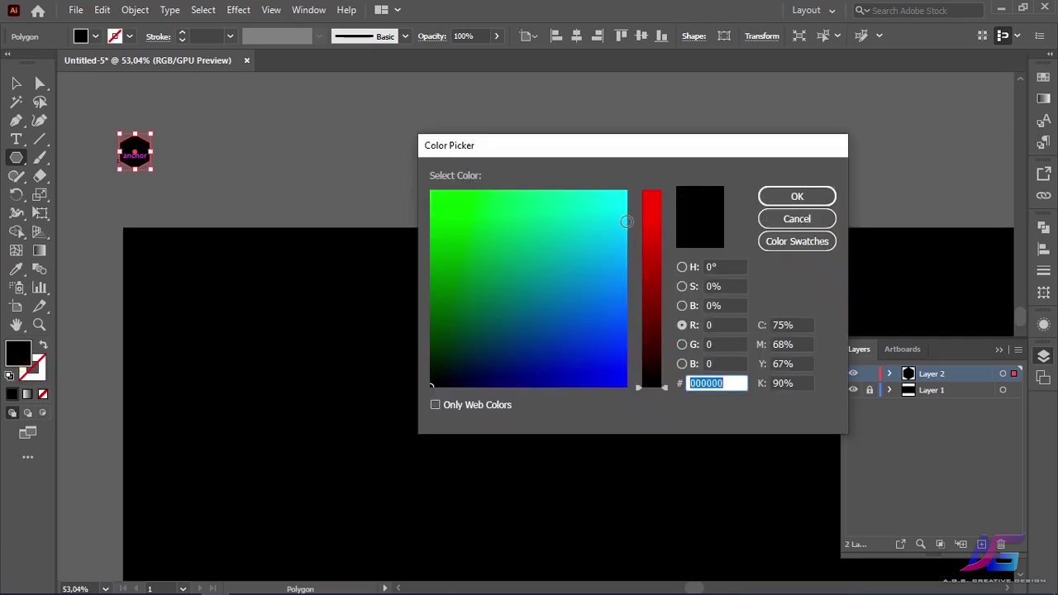
{"action": "left_click_drag", "start_coordinate": [616, 208], "coordinate": [630, 176]}
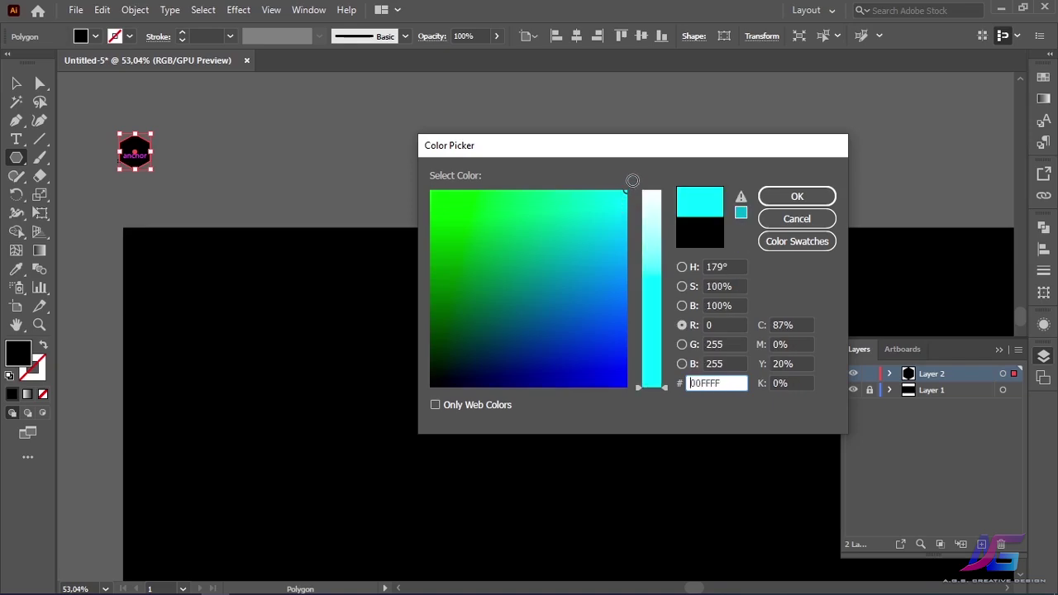
{"action": "left_click", "coordinate": [800, 197]}
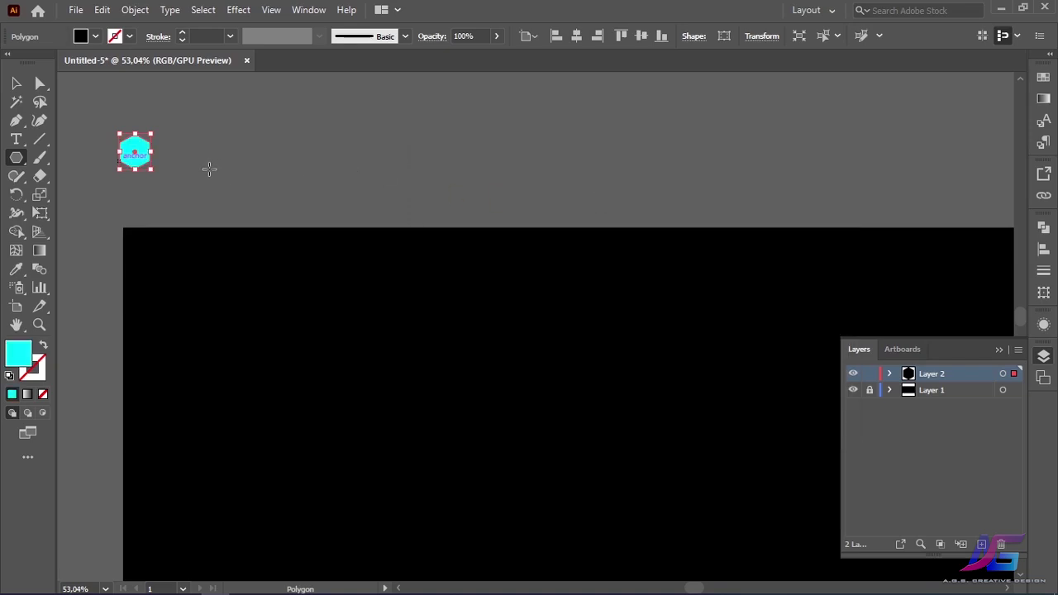
- Copy the hexagon's width value from its transform settings
{"action": "left_click", "coordinate": [769, 41]}
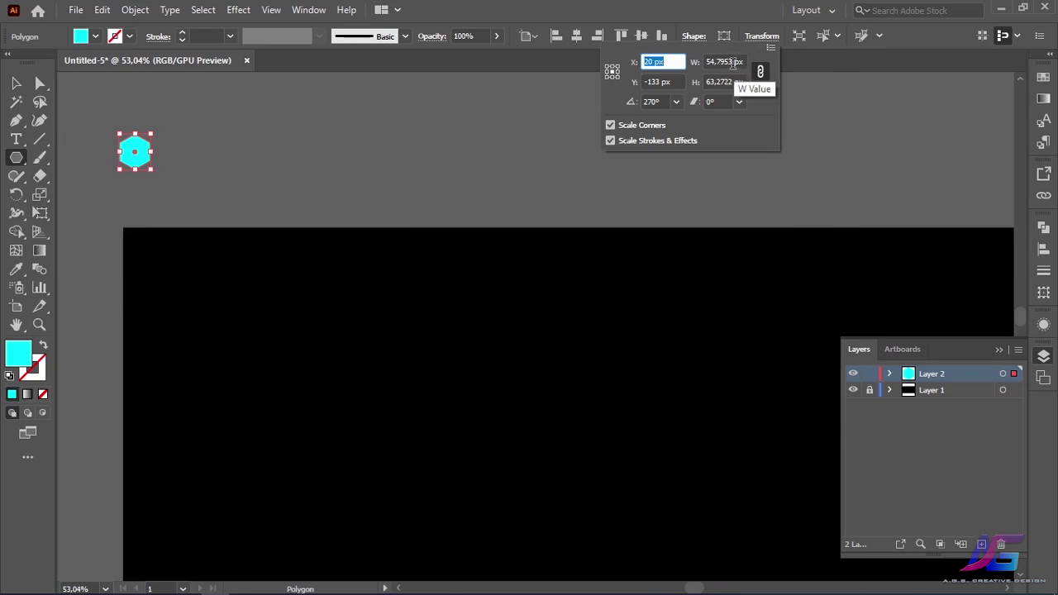
{"action": "left_click", "coordinate": [730, 63]}
{"action": "key", "text": "ctrl+c"}
{"action": "right_click", "coordinate": [716, 63]}
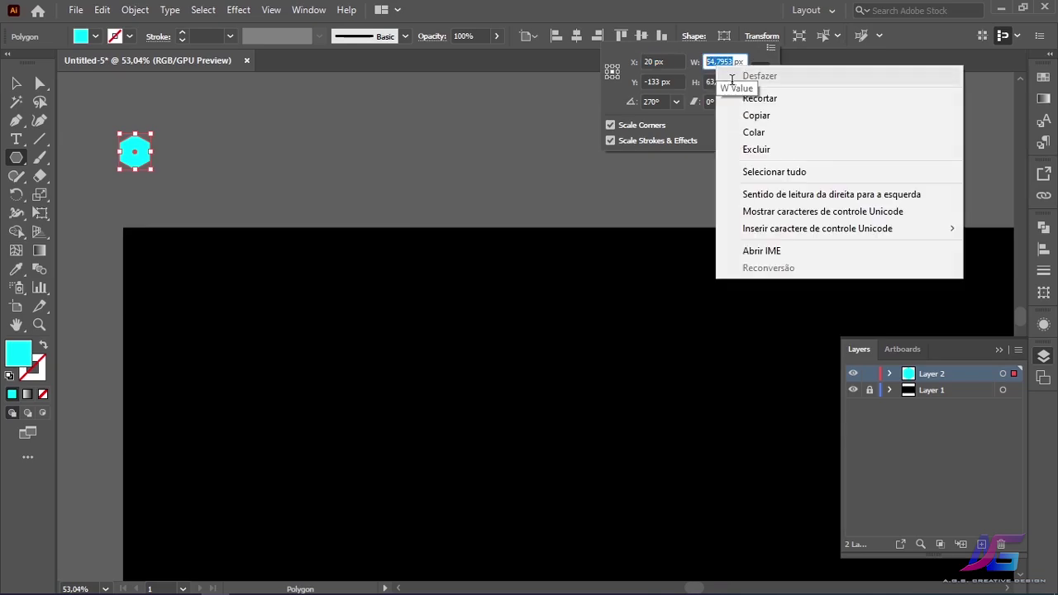
{"action": "left_click", "coordinate": [766, 115]}
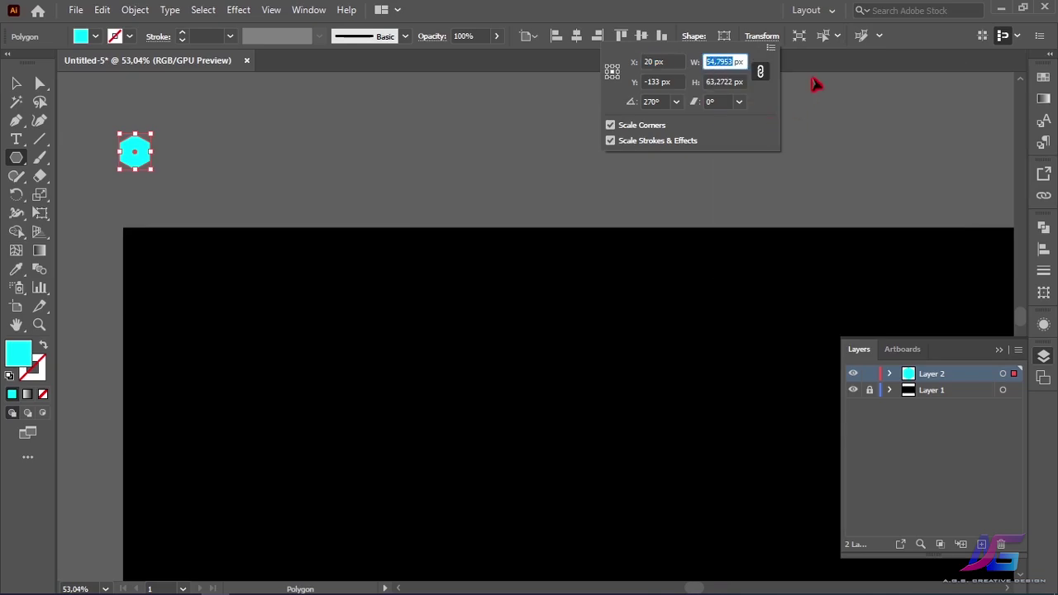
- Add a Transform effect to the hexagon and set its horizontal move to the copied width, 54,7953 px
{"action": "left_click", "coordinate": [1041, 328]}
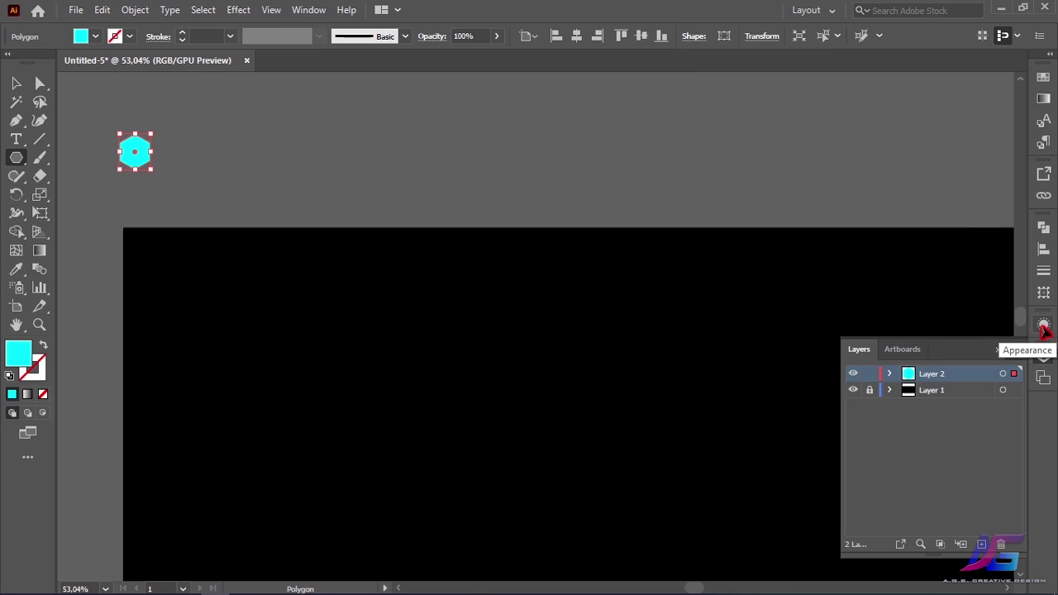
{"action": "left_click", "coordinate": [1043, 328]}
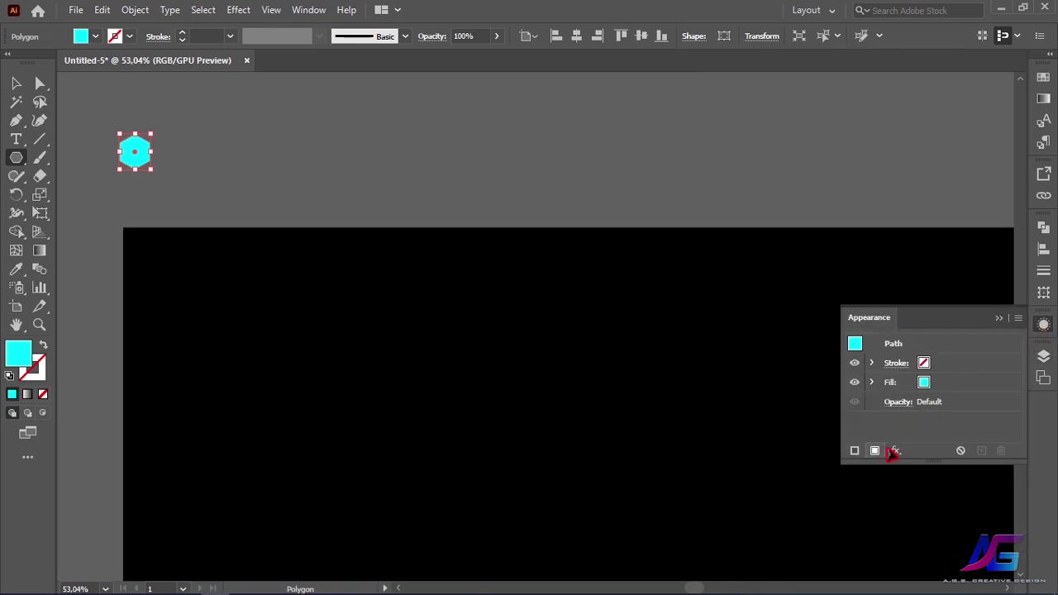
{"action": "left_click", "coordinate": [894, 451]}
{"action": "mouse_move", "coordinate": [901, 136]}
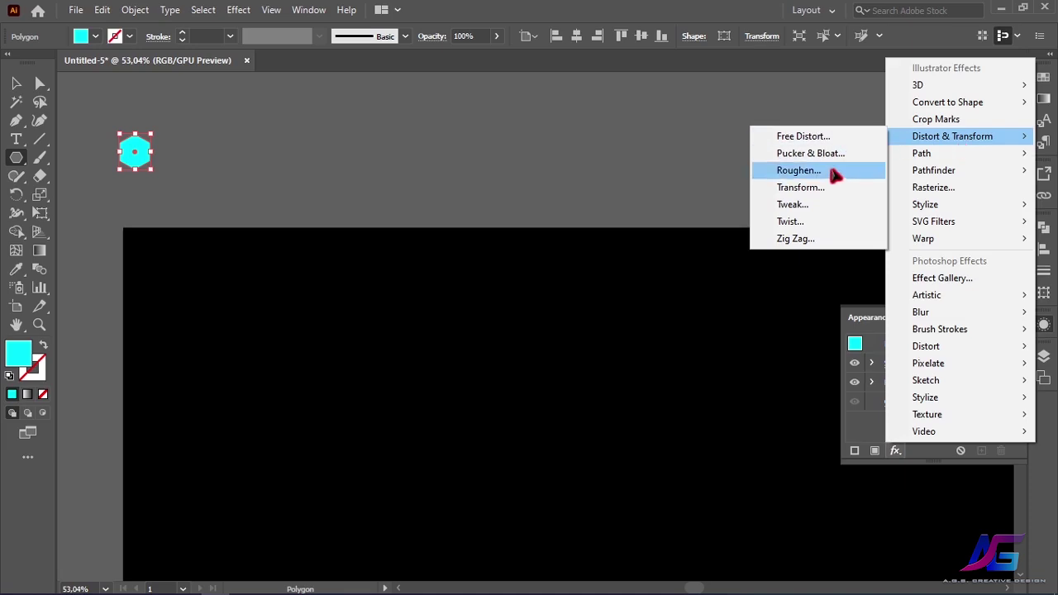
{"action": "left_click", "coordinate": [827, 188]}
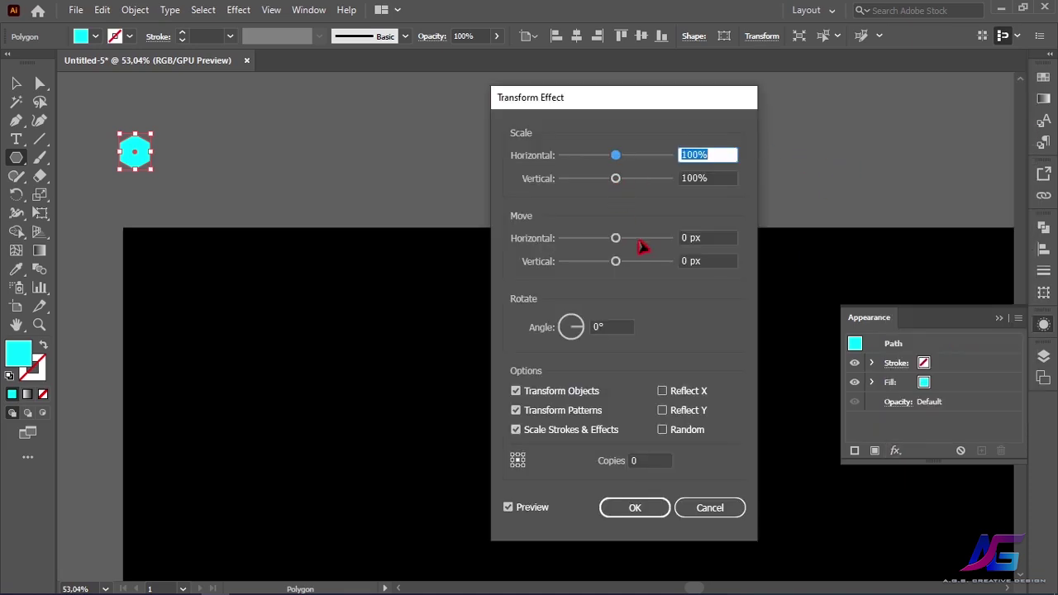
{"action": "left_click", "coordinate": [681, 238]}
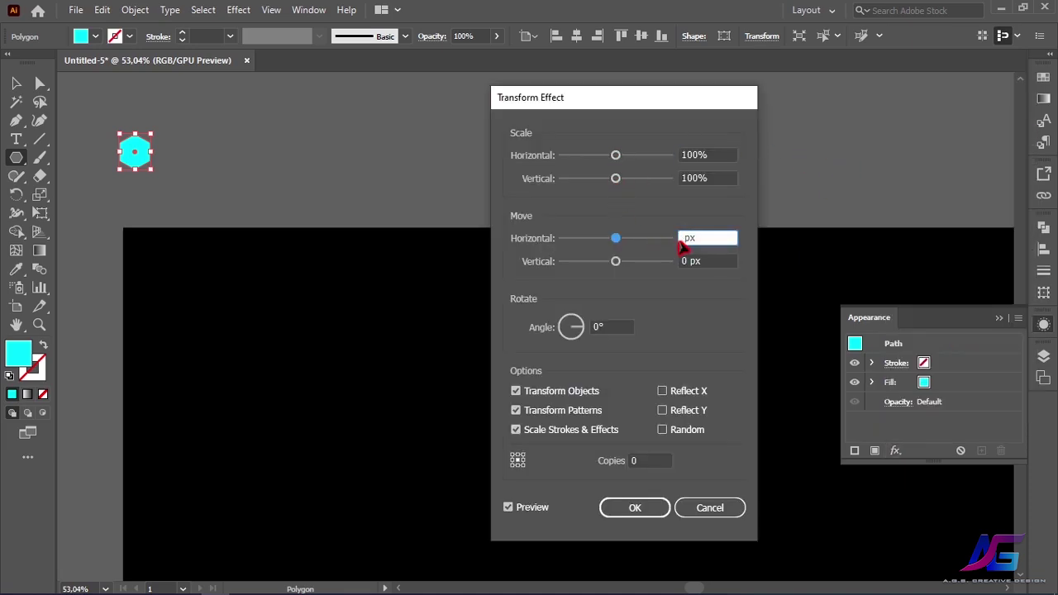
{"action": "right_click", "coordinate": [681, 238]}
{"action": "left_click", "coordinate": [711, 311]}
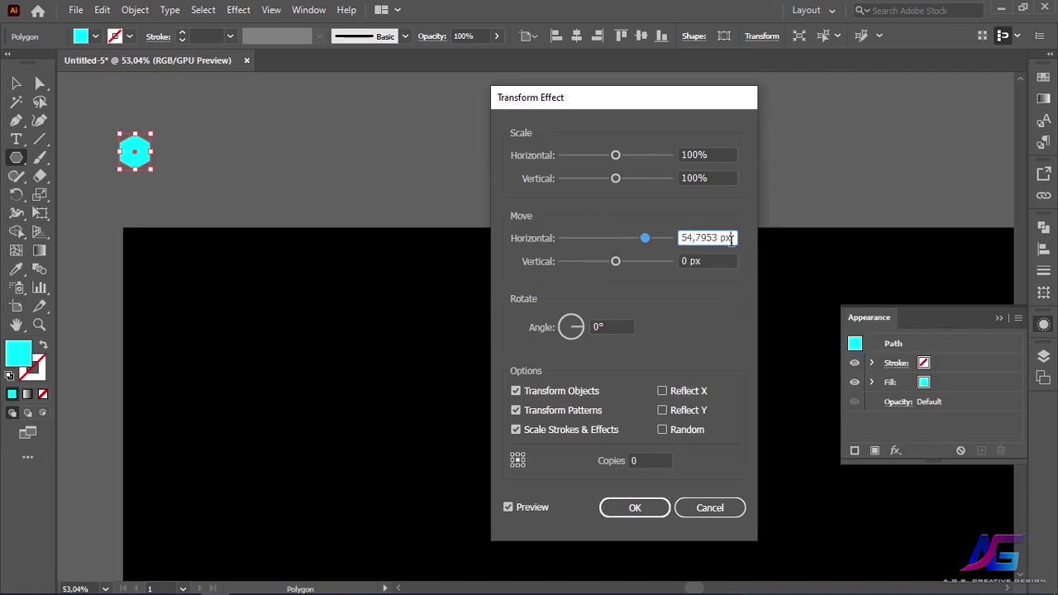
{"action": "type", "text": "/2"}
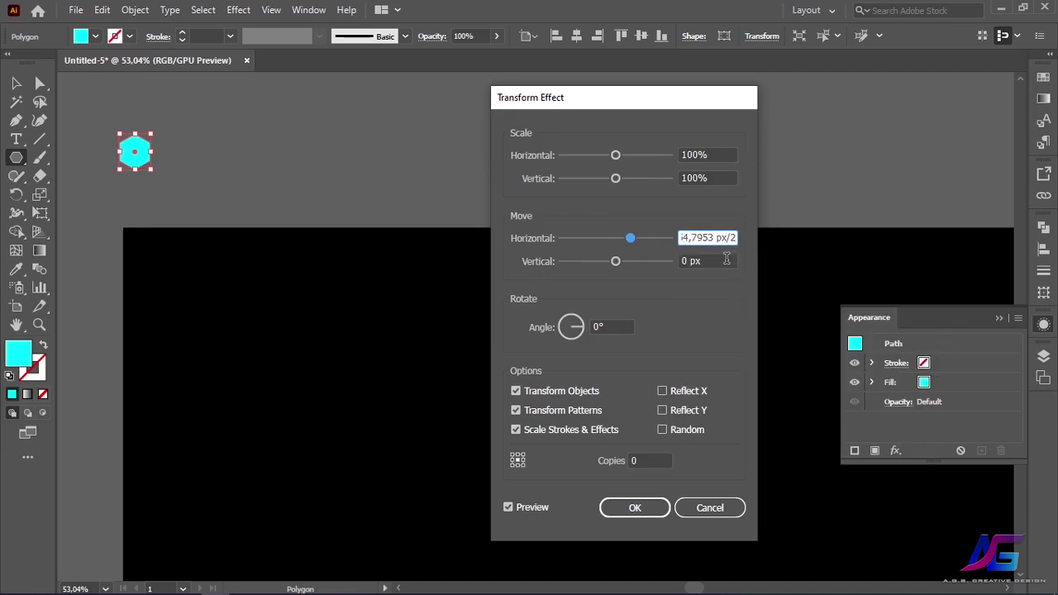
{"action": "key", "text": "Tab"}
{"action": "left_click", "coordinate": [732, 238]}
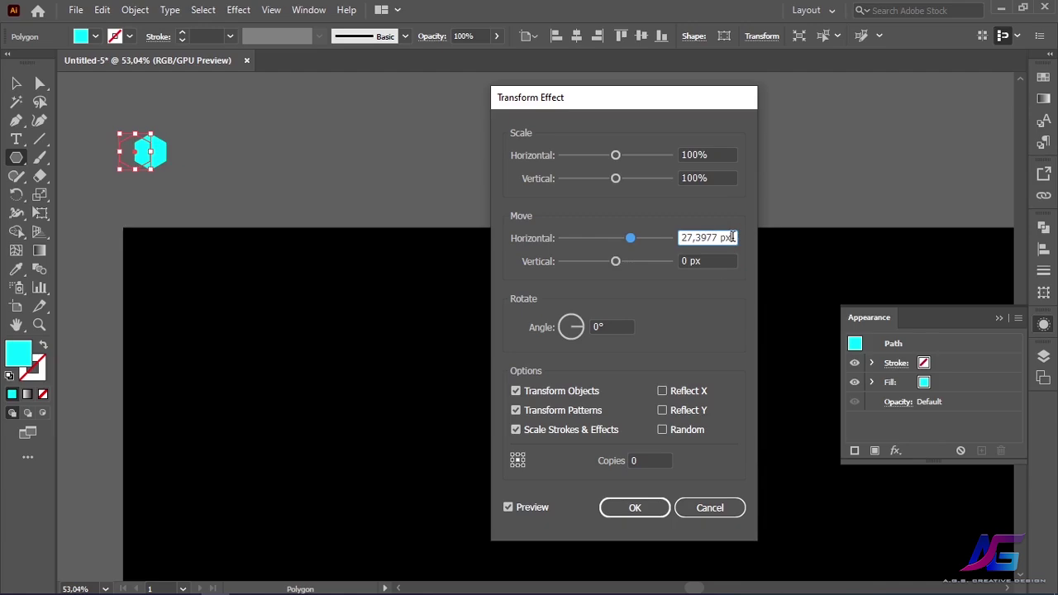
{"action": "type", "text": "*2"}
{"action": "key", "text": "Tab"}
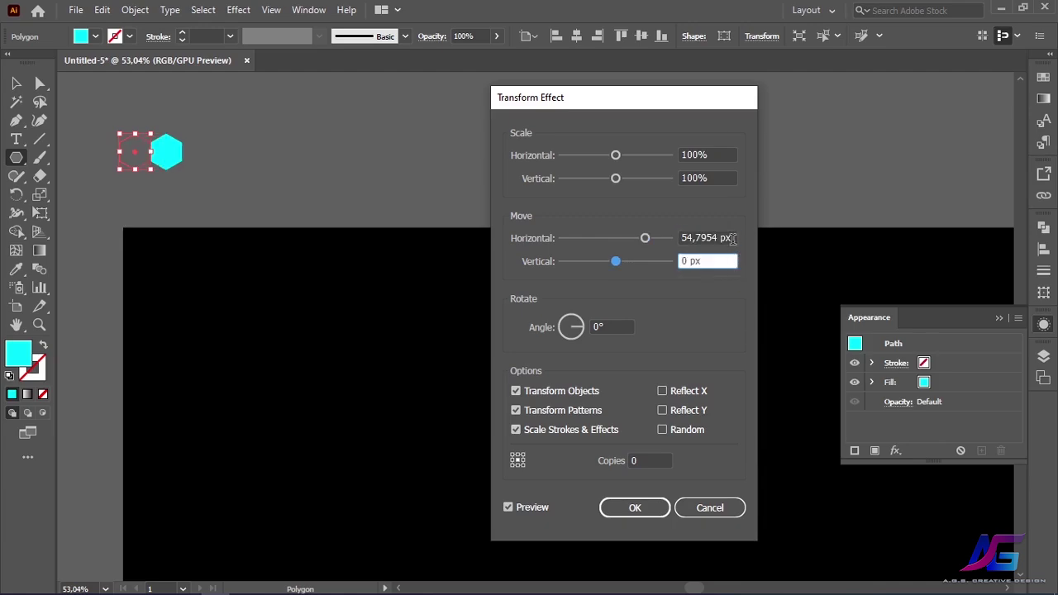
- Multiply the Transform effect's horizontal move by 1,1 and apply it with 40 copies
{"action": "left_click", "coordinate": [732, 237]}
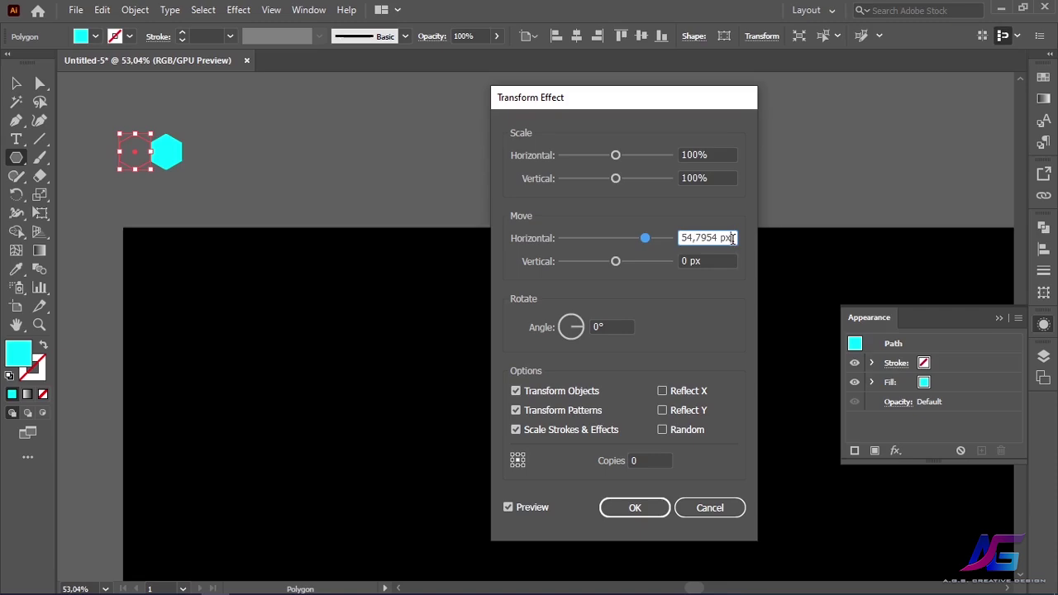
{"action": "type", "text": "*1,1"}
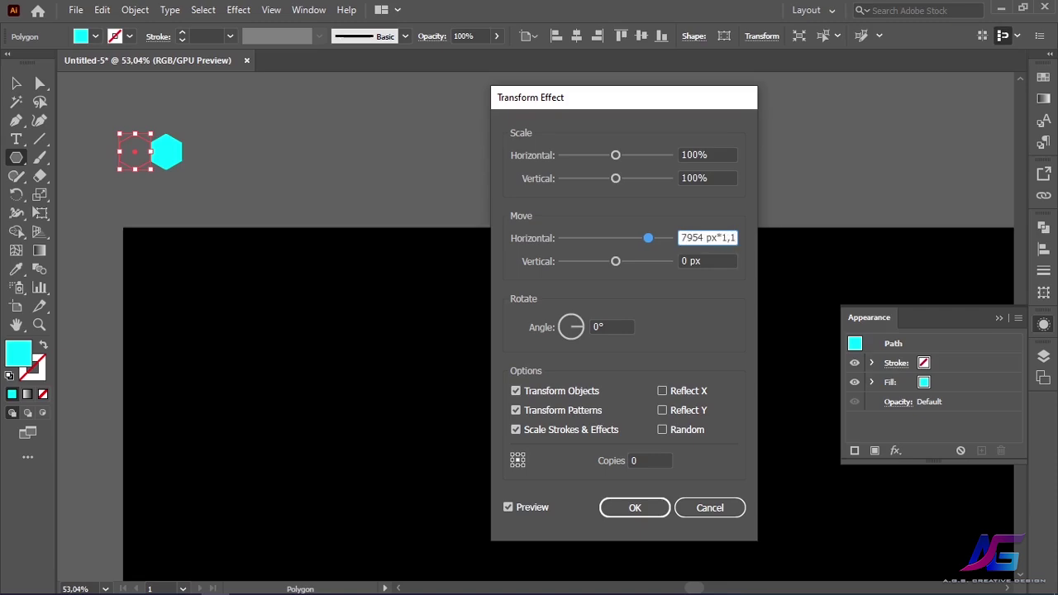
{"action": "left_click", "coordinate": [631, 461]}
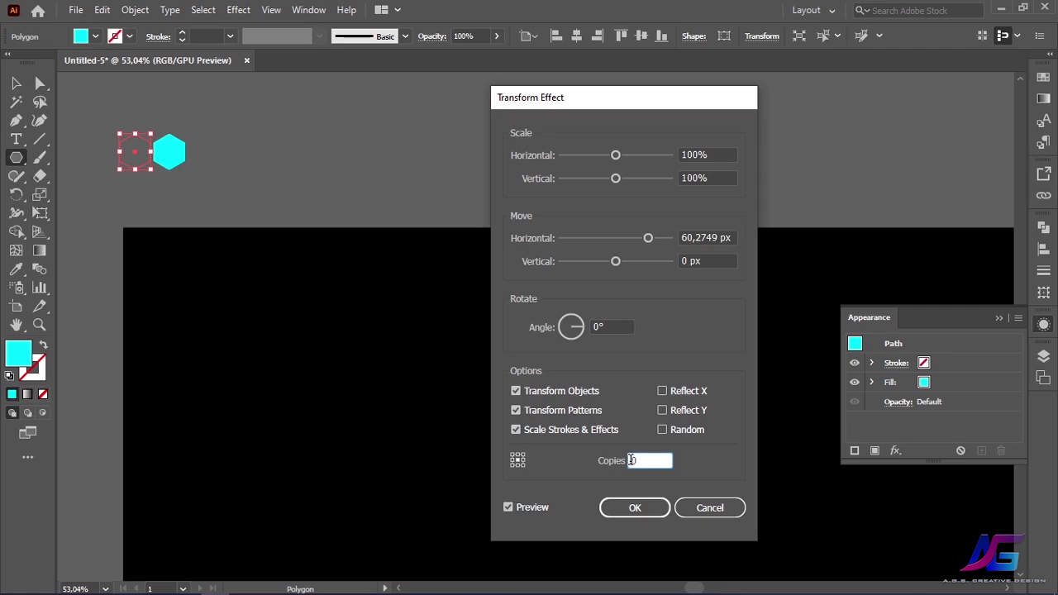
{"action": "left_click", "coordinate": [653, 514]}
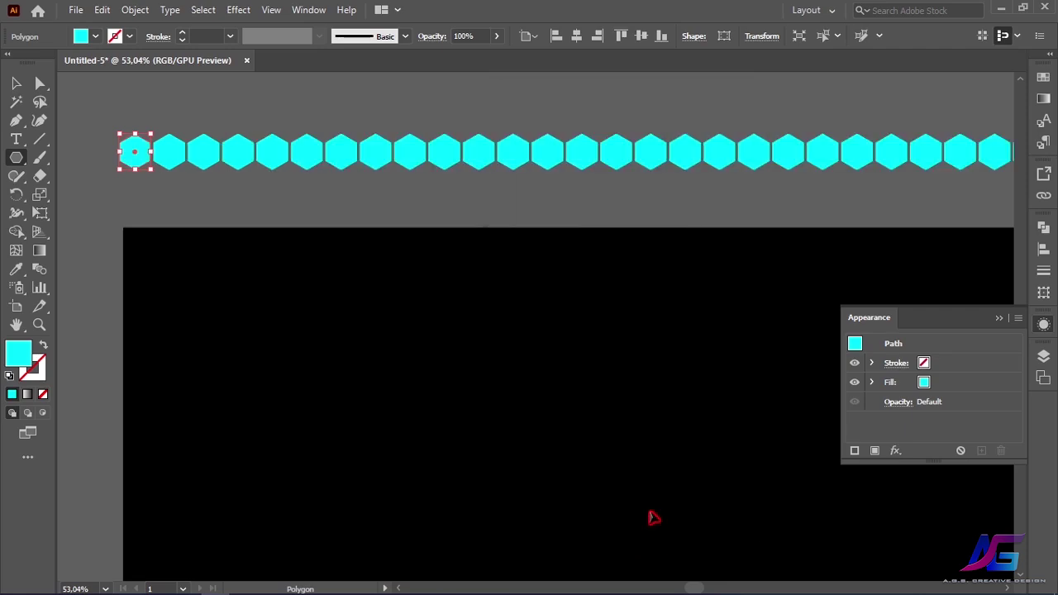
- Examine the hexagon row's extent relative to the artboard and the first few hexagons up close
{"action": "left_click", "coordinate": [39, 324]}
{"action": "left_click", "coordinate": [732, 197], "text": "alt"}
{"action": "left_click_drag", "start_coordinate": [553, 243], "coordinate": [491, 307]}
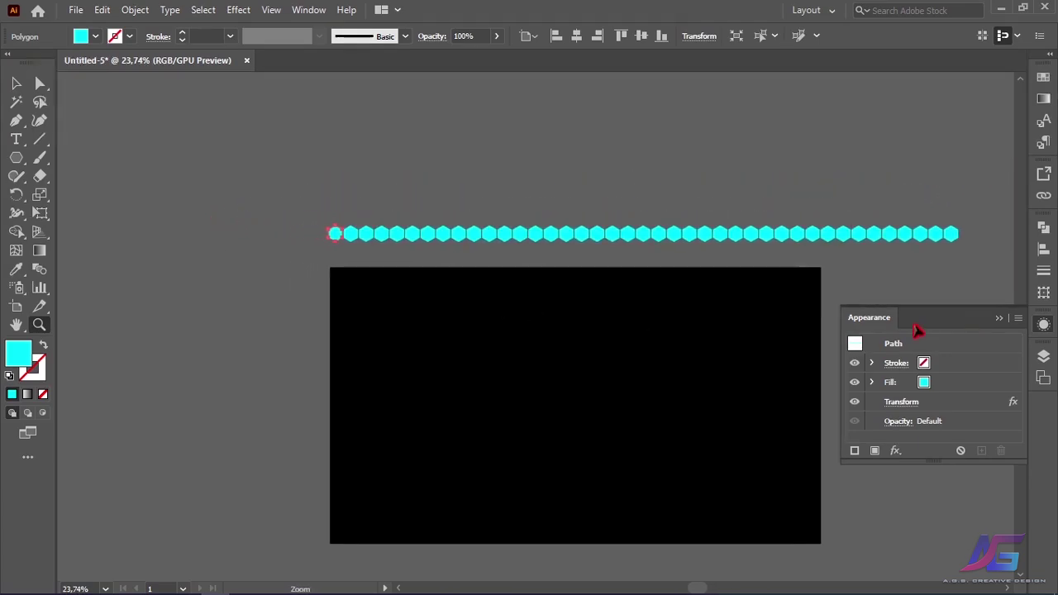
{"action": "left_click_drag", "start_coordinate": [359, 322], "coordinate": [333, 298]}
{"action": "left_click_drag", "start_coordinate": [253, 234], "coordinate": [286, 319]}
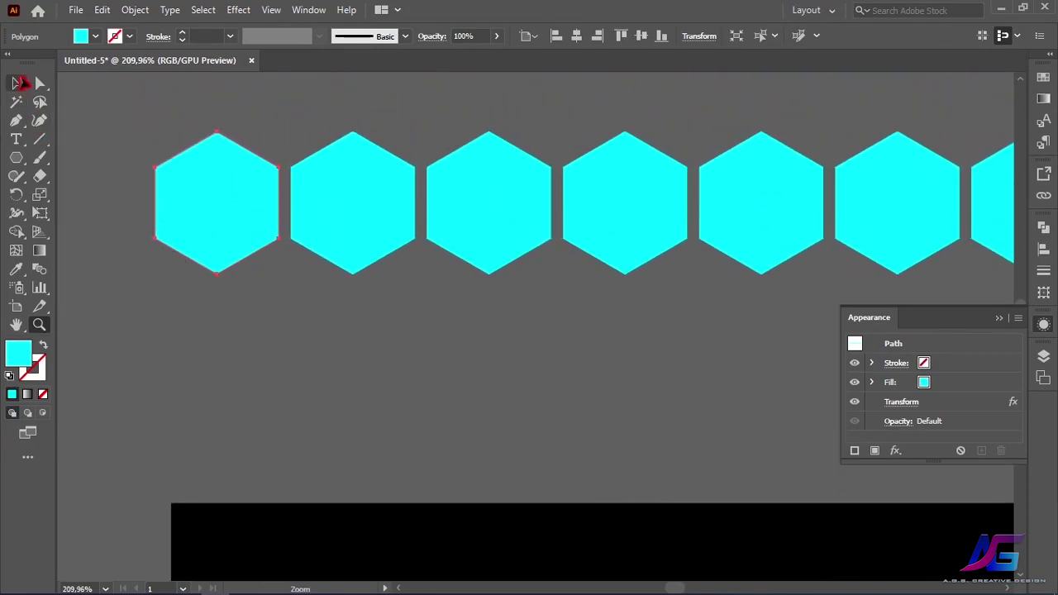
- Duplicate the hexagon row diagonally downward so the copy nests into the gaps of the original row
{"action": "left_click", "coordinate": [18, 87]}
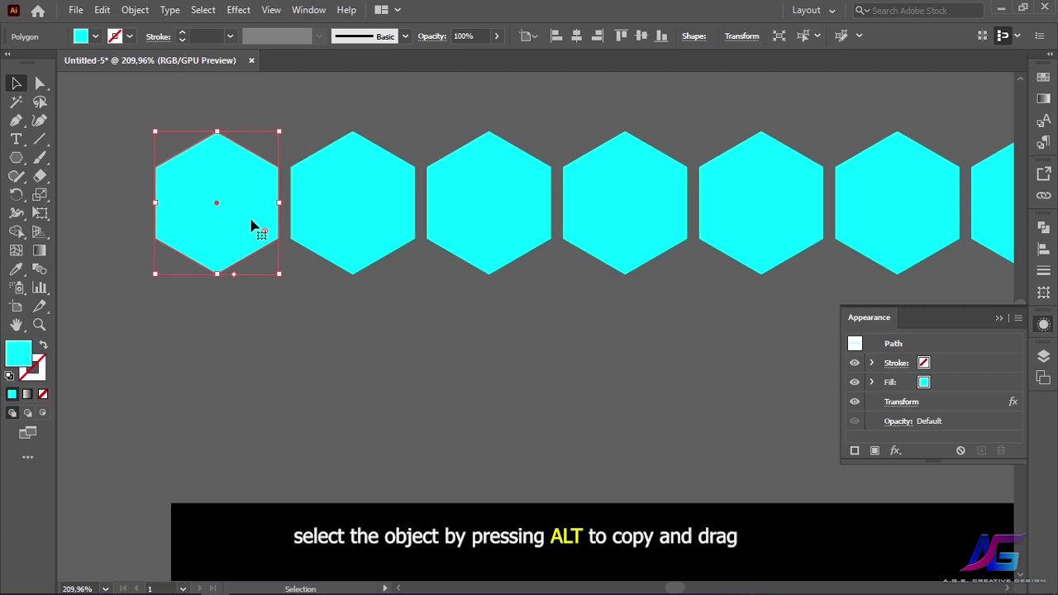
{"action": "left_click_drag", "start_coordinate": [252, 226], "coordinate": [318, 346]}
{"action": "left_click", "coordinate": [128, 180]}
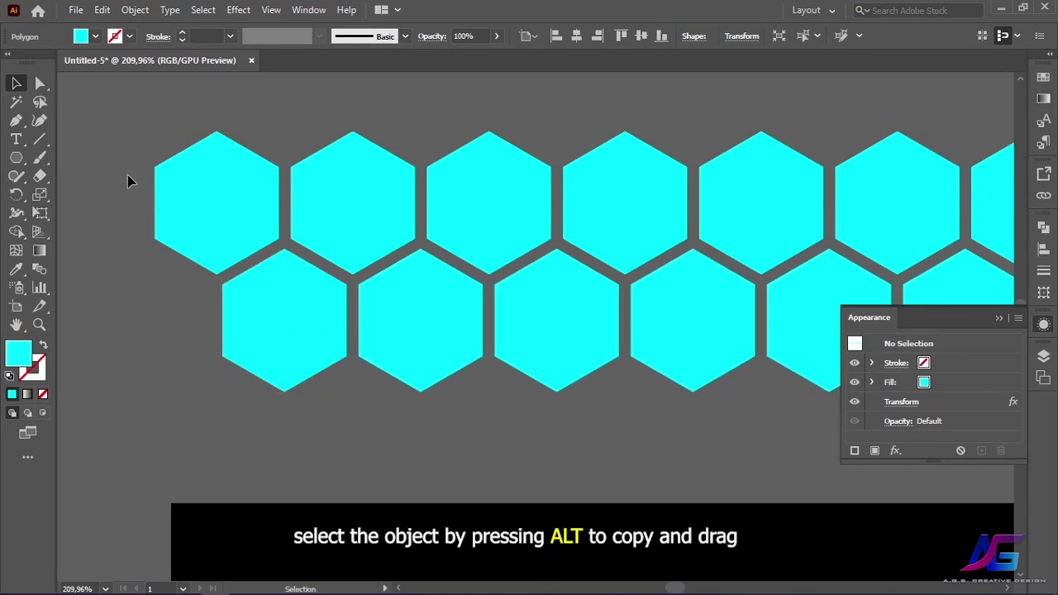
- Copy both hexagon rows straight down by two row spacings using Move, with the horizontal distance set to 0 px
{"action": "left_click", "coordinate": [266, 353]}
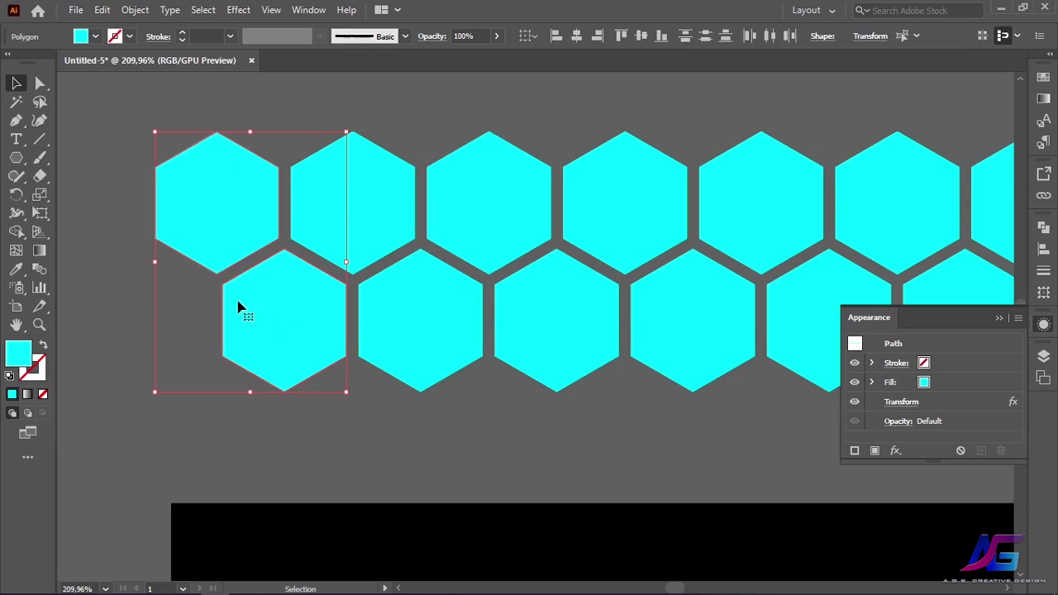
{"action": "right_click", "coordinate": [283, 301]}
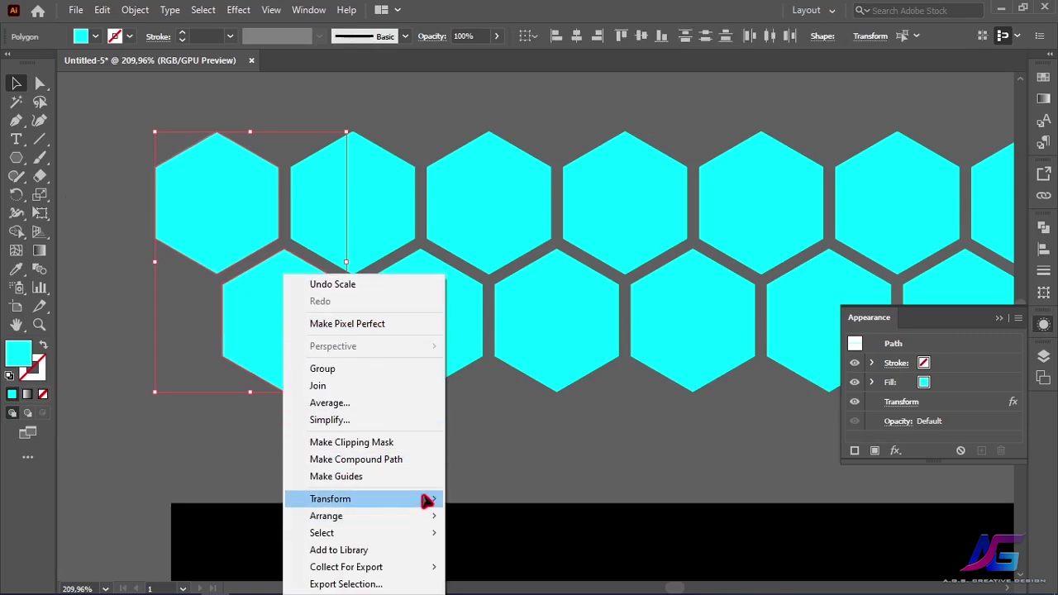
{"action": "mouse_move", "coordinate": [426, 501]}
{"action": "left_click", "coordinate": [512, 394]}
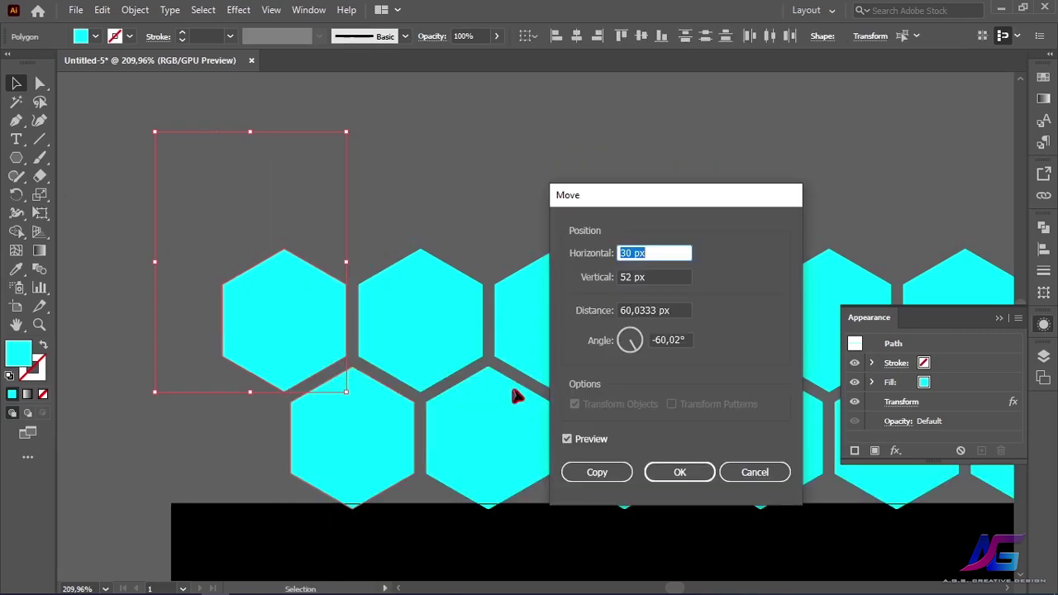
{"action": "left_click_drag", "start_coordinate": [627, 253], "coordinate": [619, 253]}
{"action": "key", "text": "BackSpace"}
{"action": "left_click", "coordinate": [673, 277]}
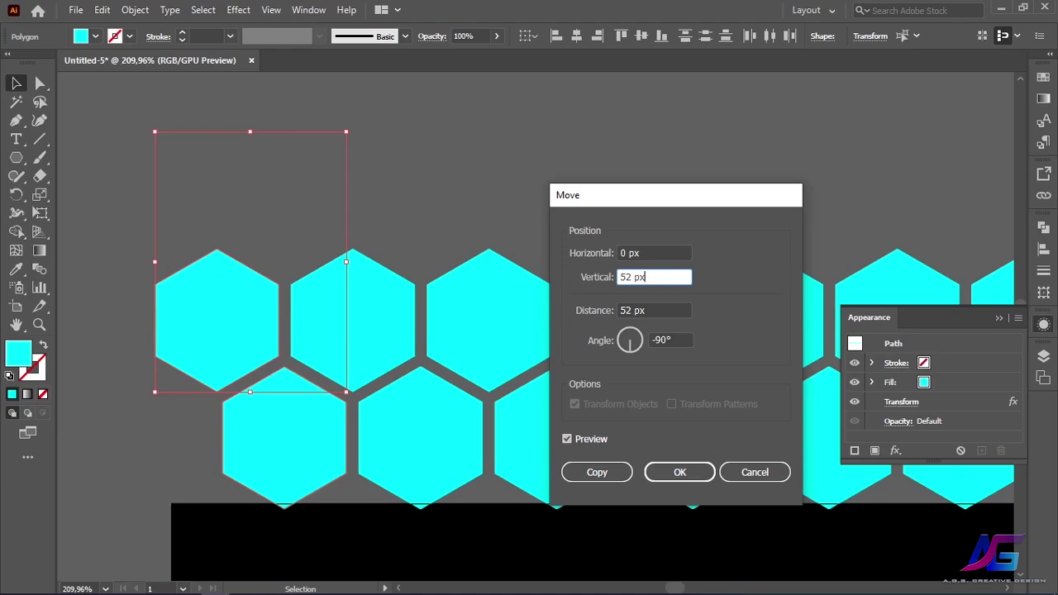
{"action": "left_click", "coordinate": [684, 339]}
{"action": "left_click", "coordinate": [597, 472]}
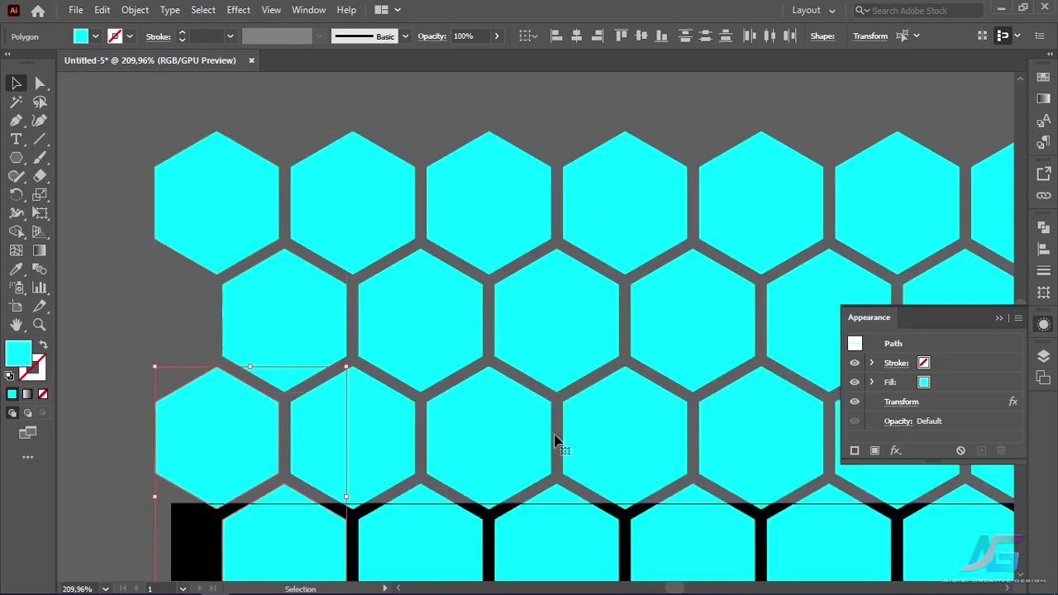
- Repeat the copy transform until the hexagon rows extend past the bottom edge of the artboard
{"action": "scroll", "coordinate": [456, 325], "scroll_direction": "down", "scroll_amount": 3}
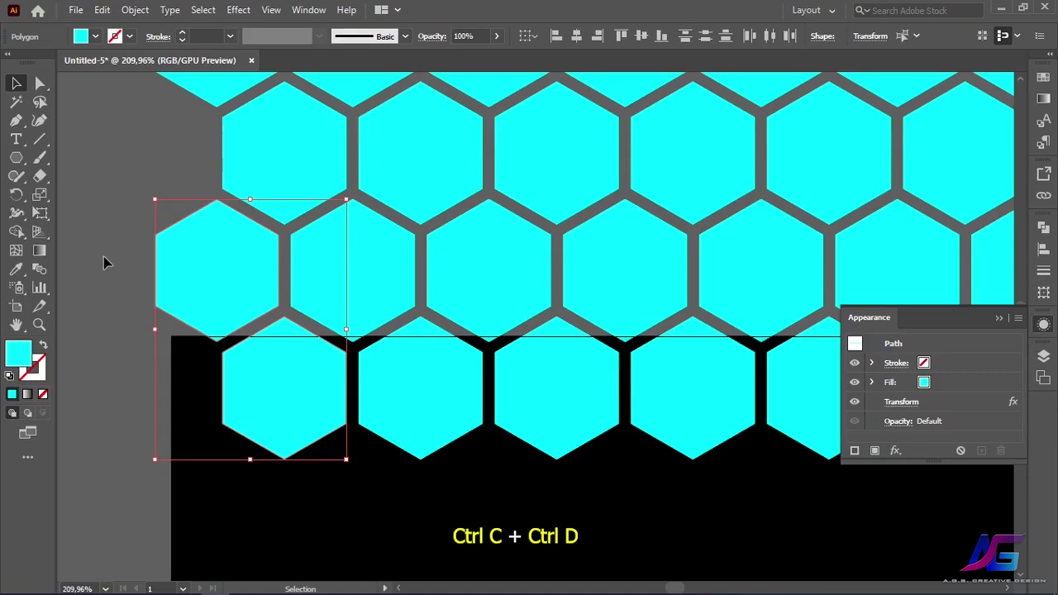
{"action": "key", "text": "a"}
{"action": "key", "text": "v"}
{"action": "scroll", "coordinate": [156, 246], "scroll_direction": "down", "scroll_amount": 5}
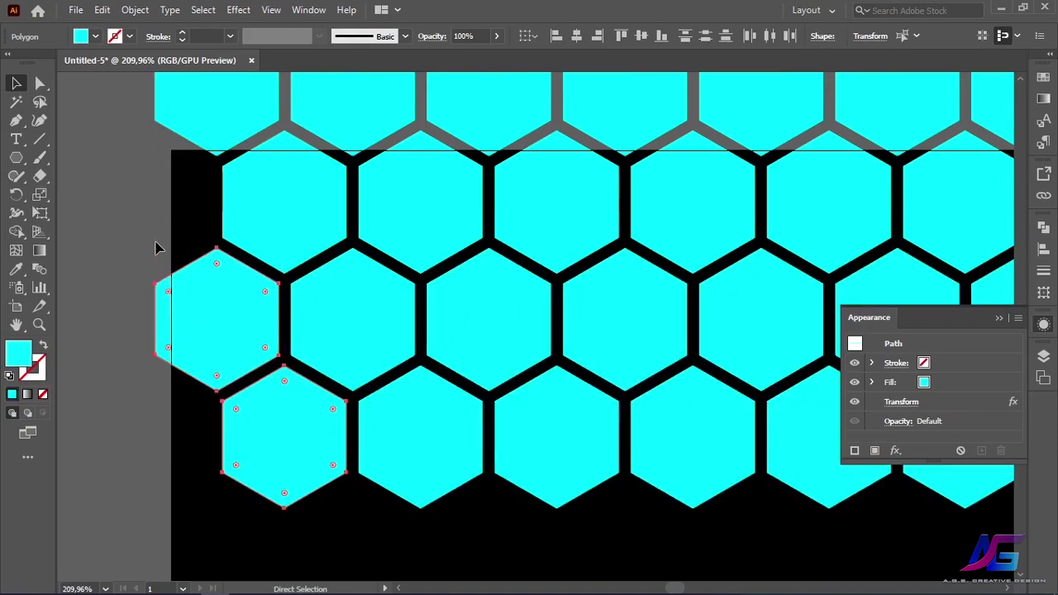
{"action": "key", "text": "ctrl+d"}
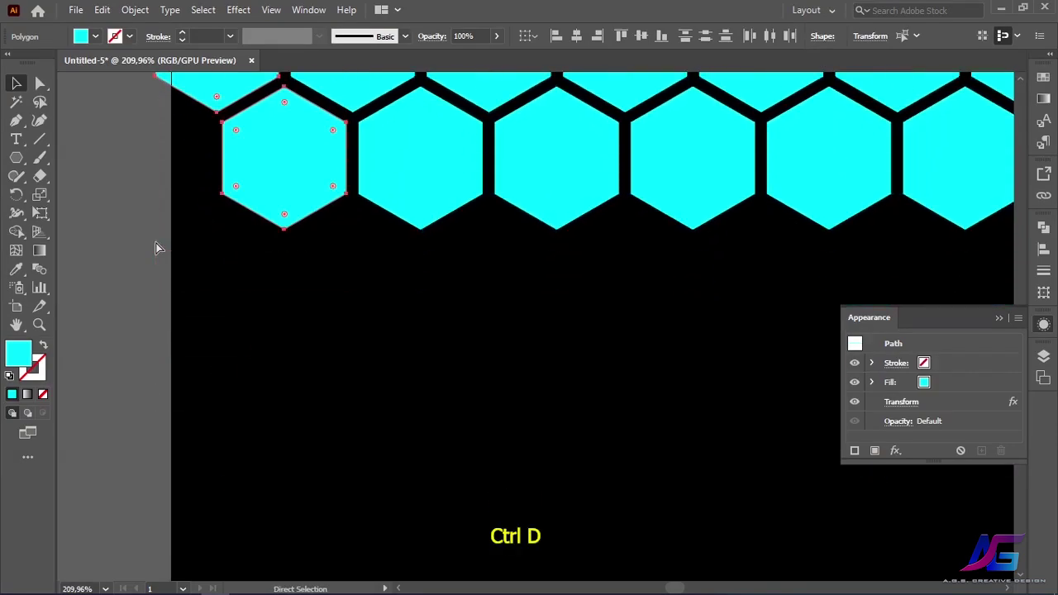
{"action": "key", "text": "ctrl+d"}
{"action": "scroll", "coordinate": [156, 246], "scroll_direction": "down", "scroll_amount": 1}
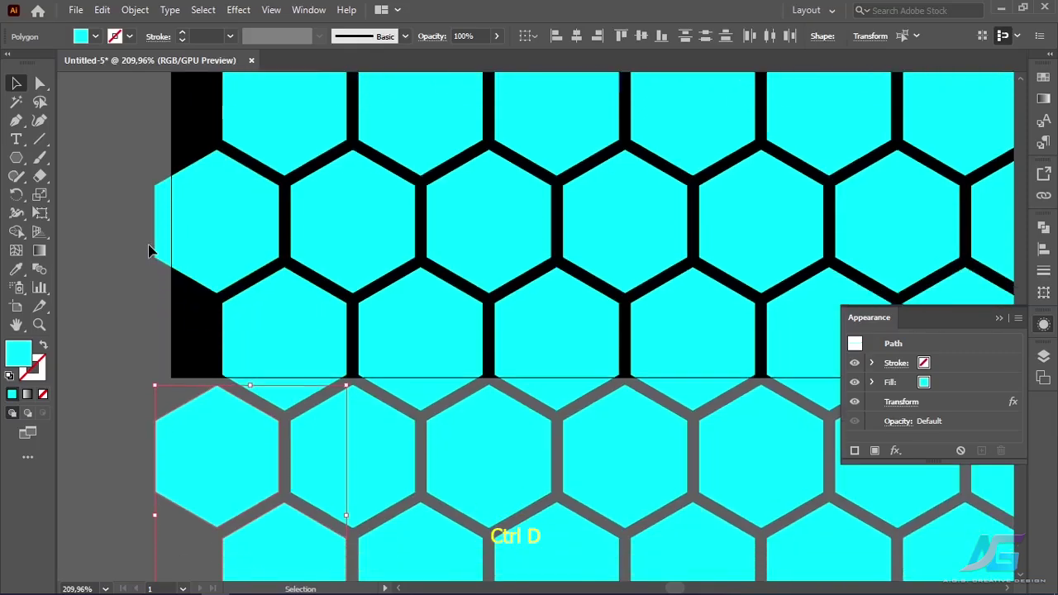
{"action": "scroll", "coordinate": [148, 247], "scroll_direction": "down", "scroll_amount": 2}
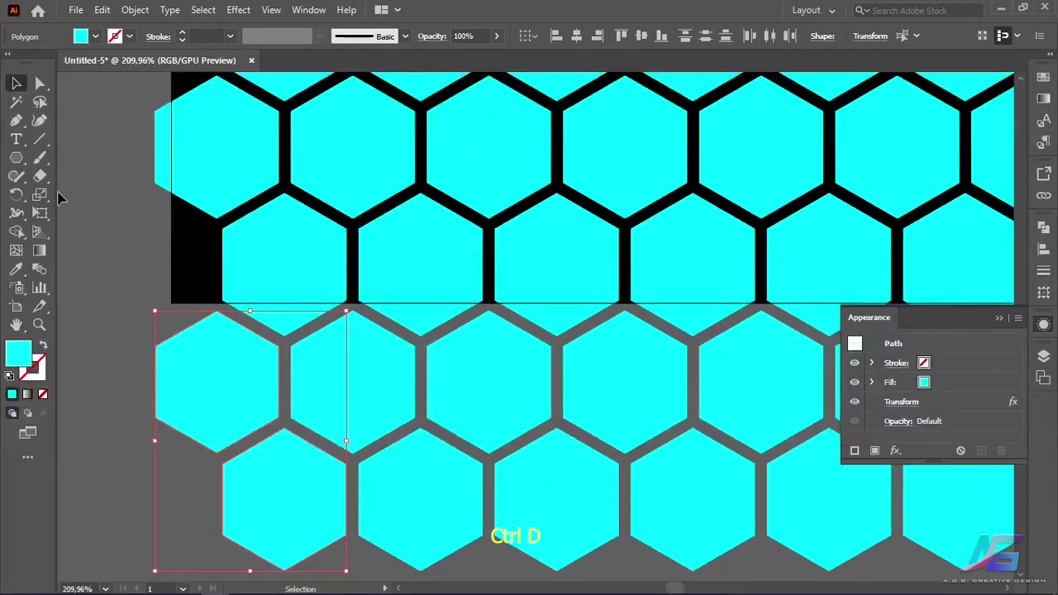
- Select all the hexagon rows and expand their appearance
{"action": "left_click", "coordinate": [39, 325]}
{"action": "left_click_drag", "start_coordinate": [739, 240], "coordinate": [491, 328]}
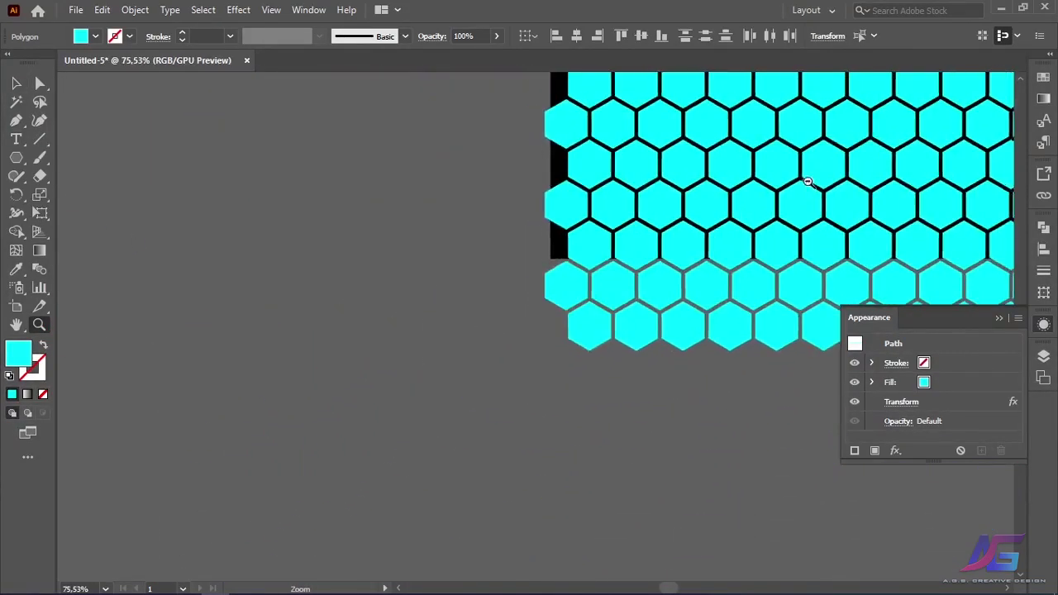
{"action": "left_click_drag", "start_coordinate": [808, 182], "coordinate": [726, 219]}
{"action": "left_click_drag", "start_coordinate": [848, 163], "coordinate": [501, 314]}
{"action": "left_click_drag", "start_coordinate": [750, 231], "coordinate": [546, 291]}
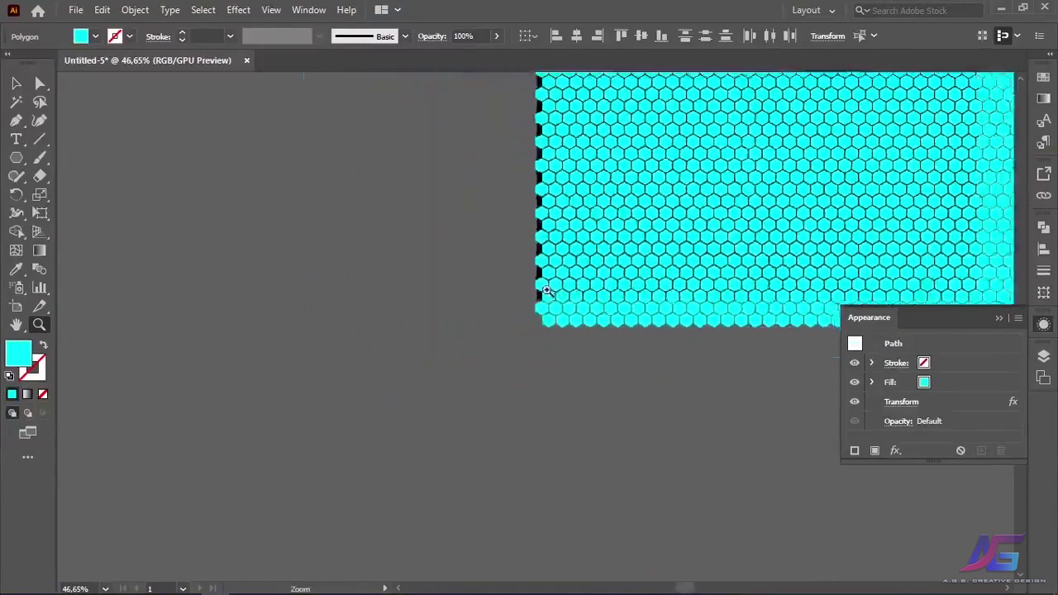
{"action": "left_click_drag", "start_coordinate": [860, 151], "coordinate": [625, 249]}
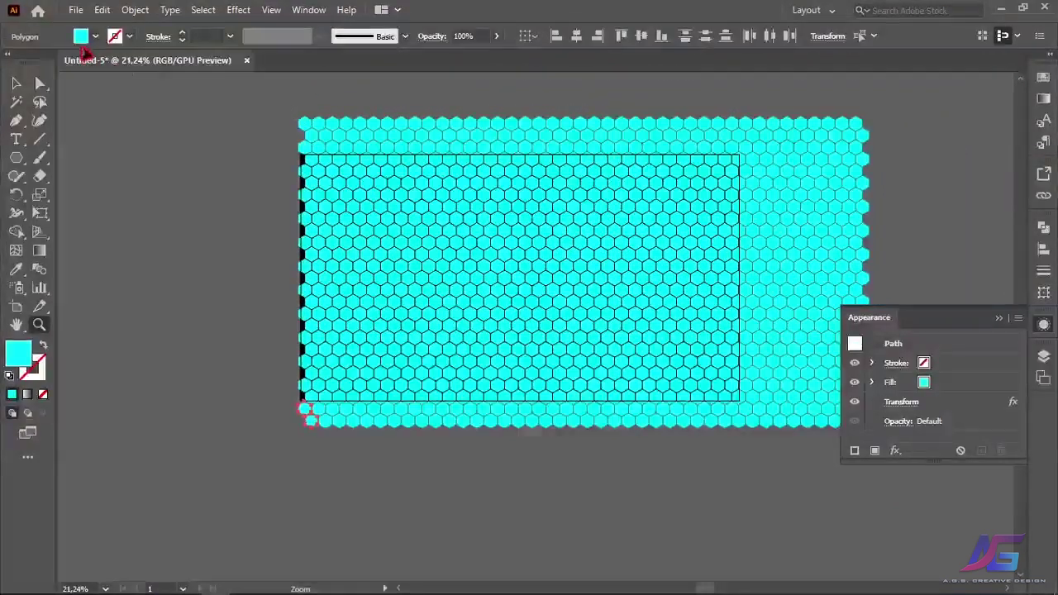
{"action": "left_click", "coordinate": [81, 38]}
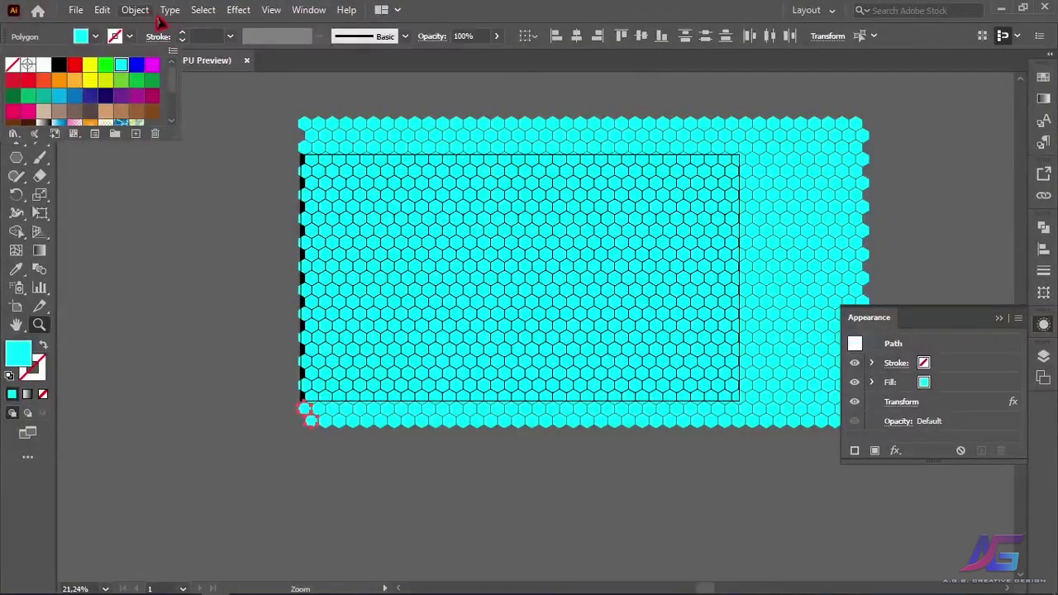
{"action": "left_click", "coordinate": [245, 98]}
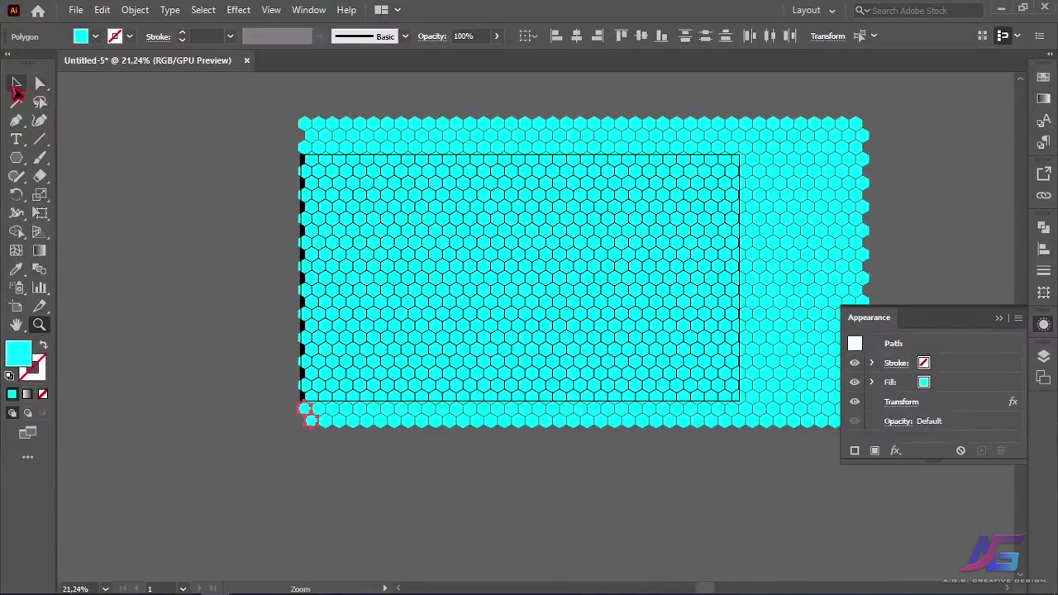
{"action": "left_click", "coordinate": [16, 85]}
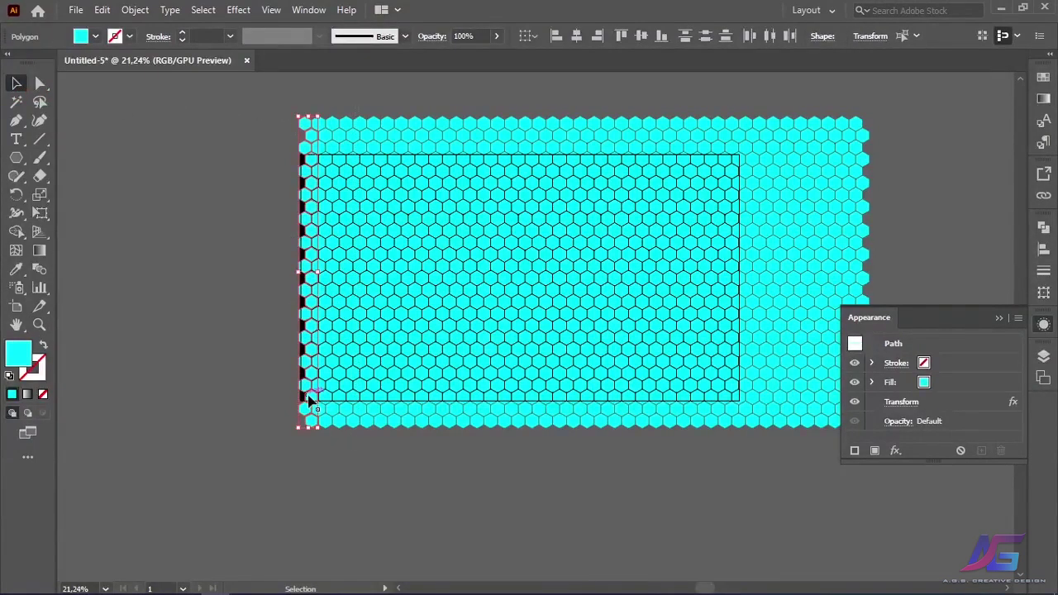
{"action": "left_click", "coordinate": [136, 9]}
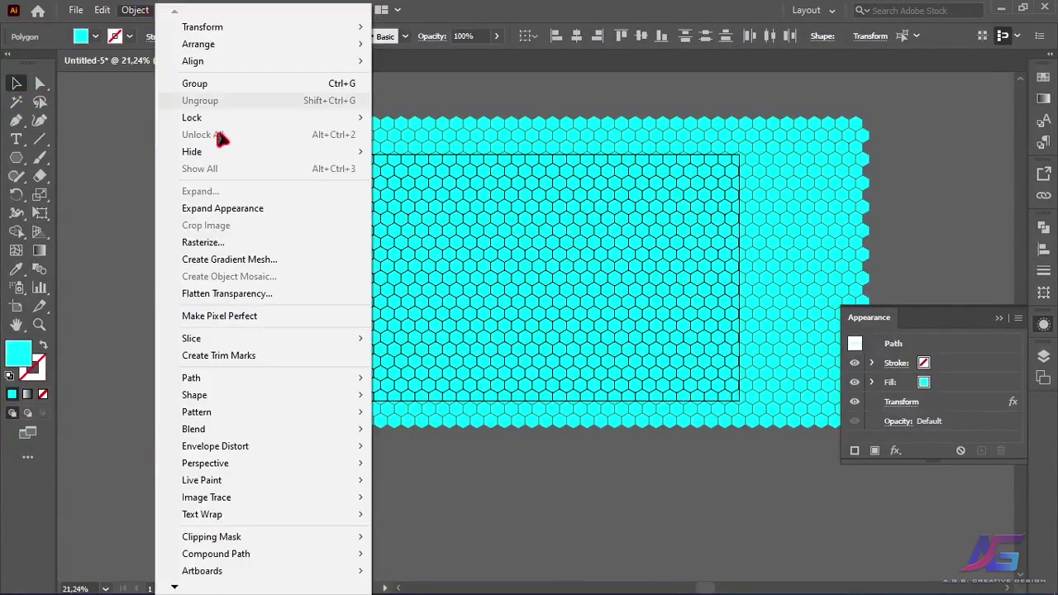
{"action": "left_click", "coordinate": [359, 209]}
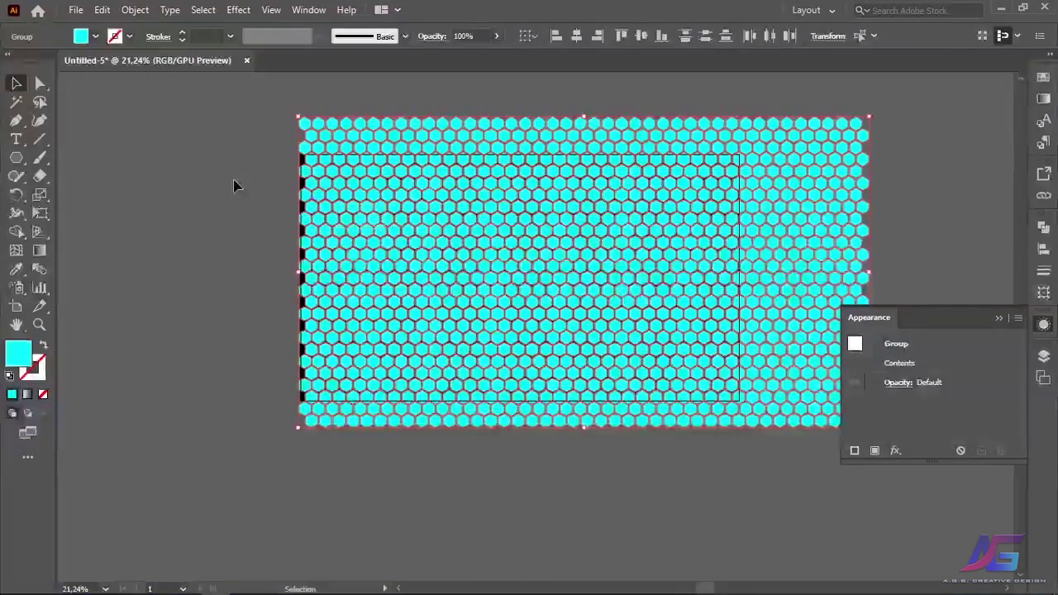
- Group the expanded hexagons and shift the group so it extends past the black background on every side
{"action": "right_click", "coordinate": [518, 225]}
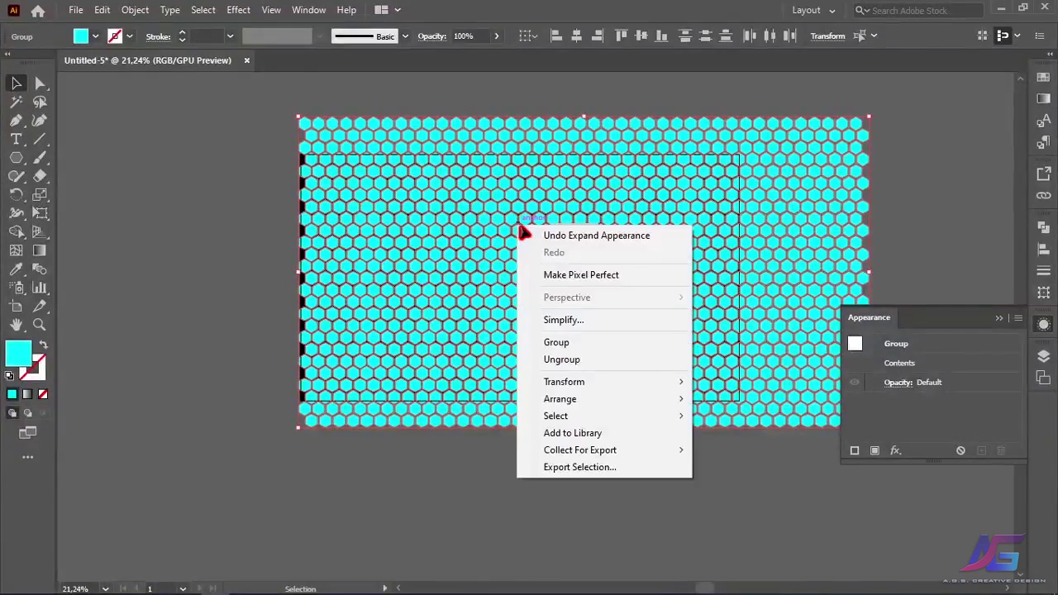
{"action": "left_click", "coordinate": [580, 344]}
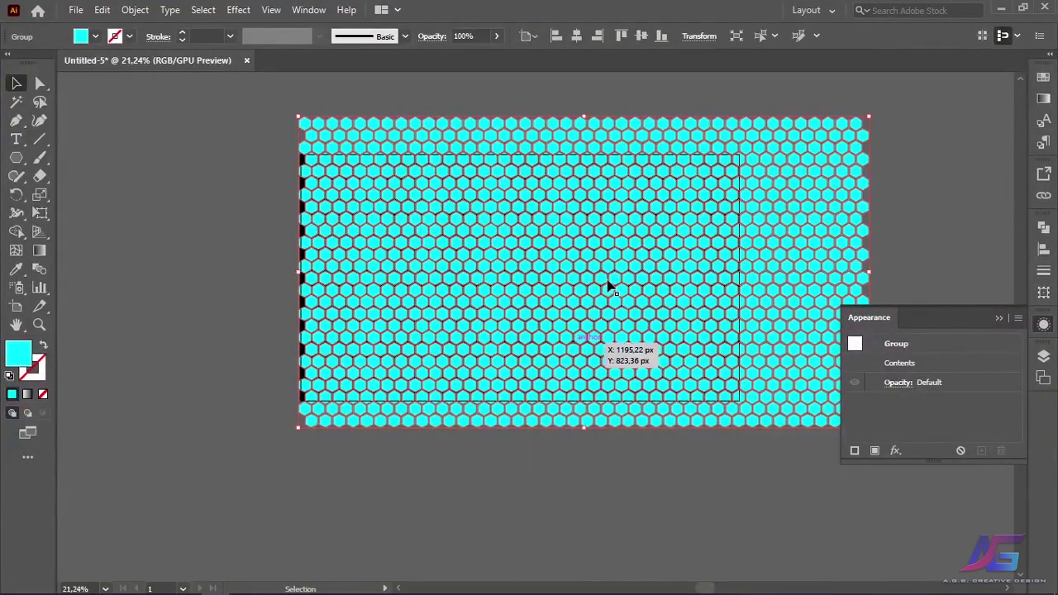
{"action": "left_click_drag", "start_coordinate": [606, 277], "coordinate": [554, 287]}
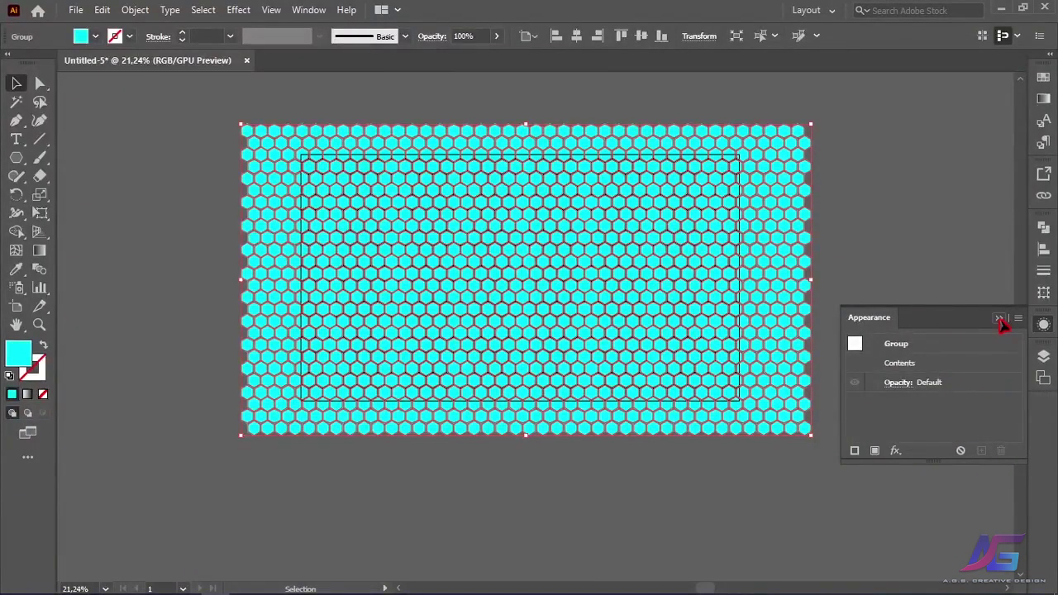
{"action": "left_click", "coordinate": [949, 268]}
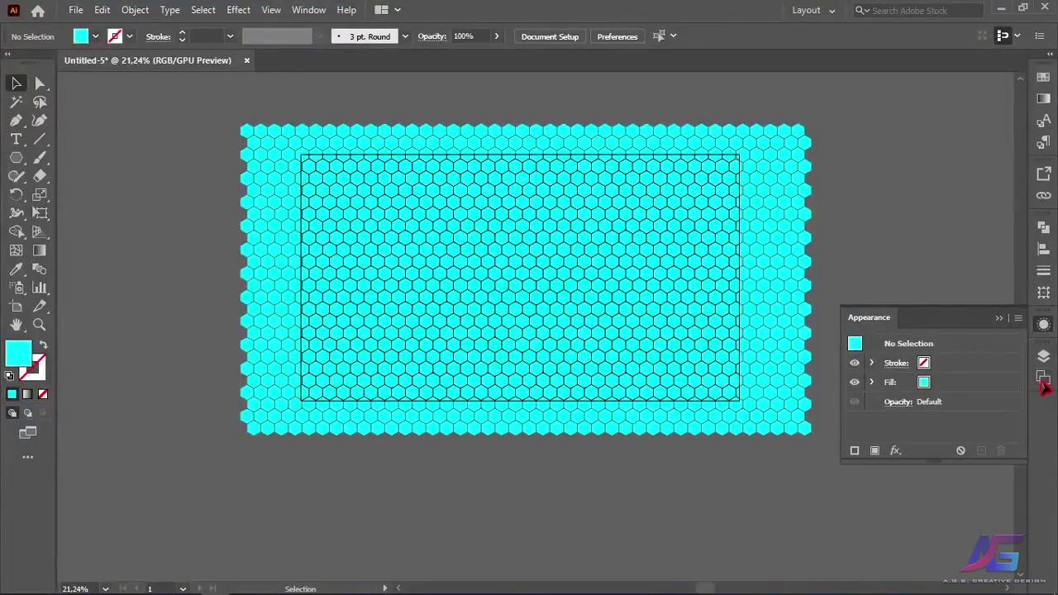
- In Layer 1, lock the lower black rectangle and select the upper one
{"action": "left_click", "coordinate": [1043, 357]}
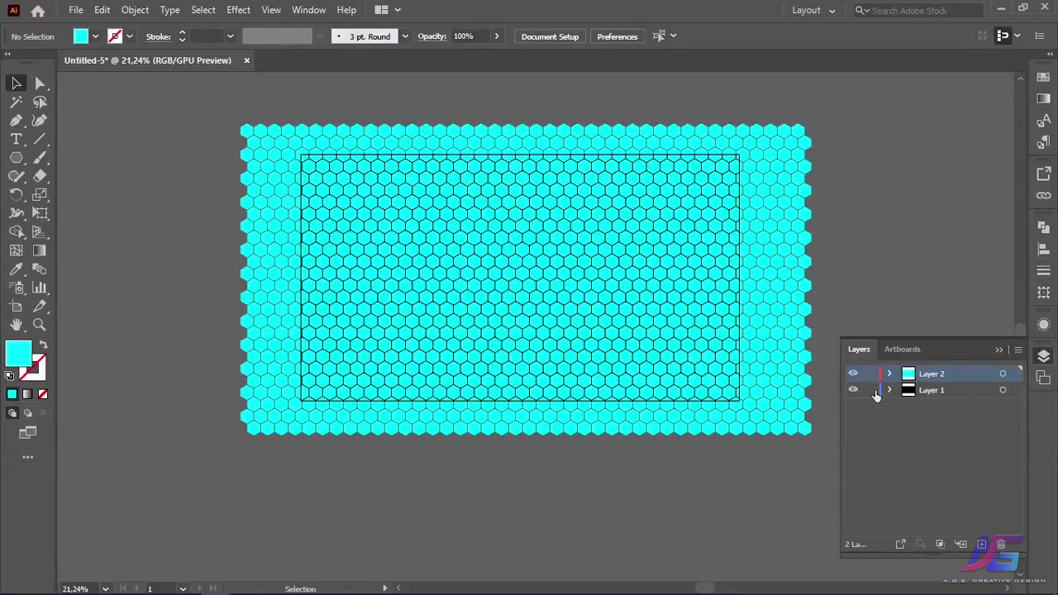
{"action": "left_click", "coordinate": [934, 394]}
{"action": "left_click", "coordinate": [963, 396], "text": "alt"}
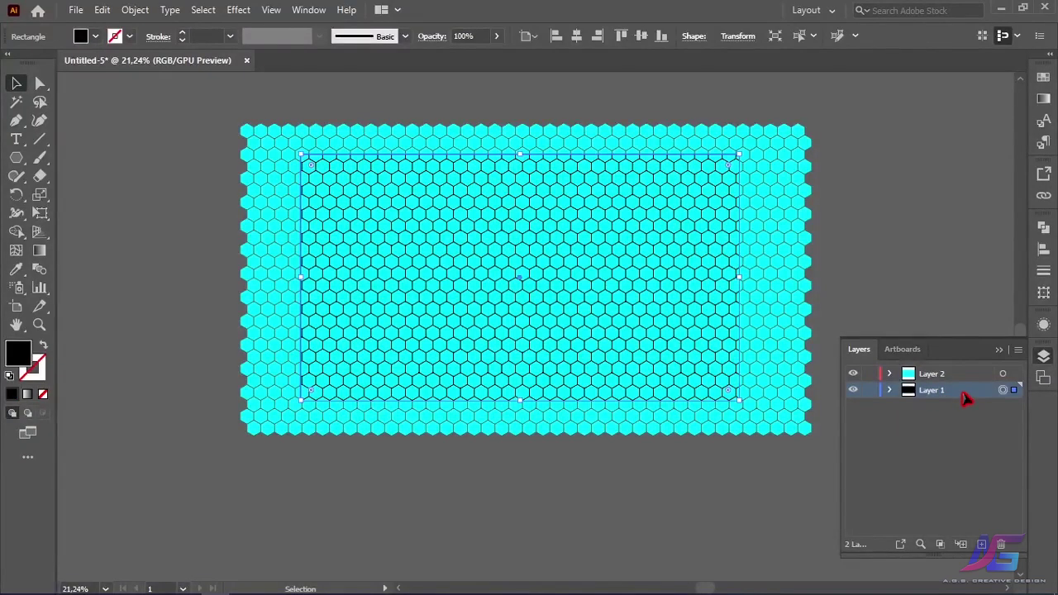
{"action": "left_click", "coordinate": [889, 389]}
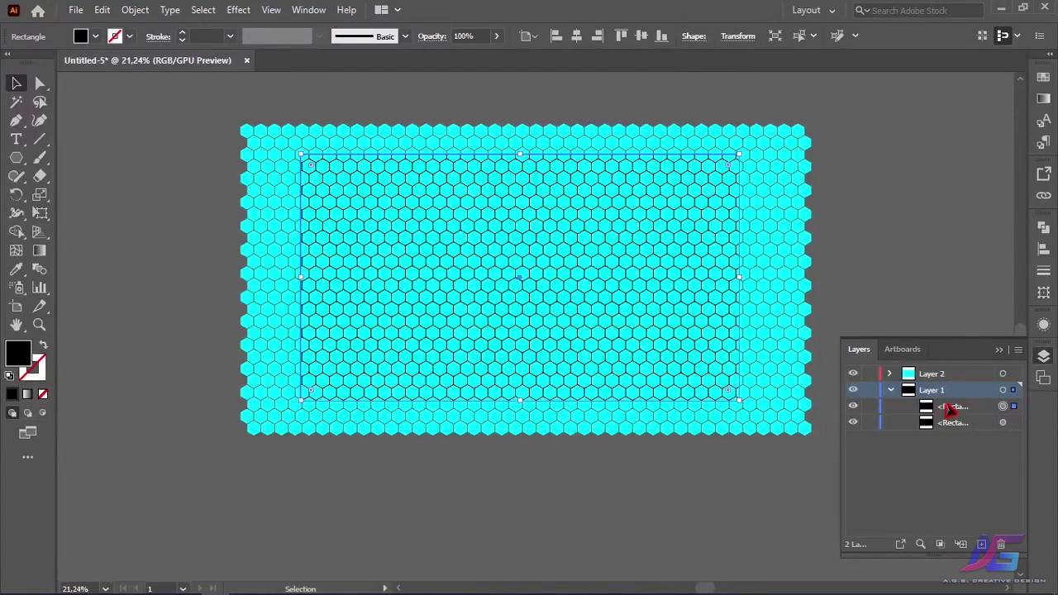
{"action": "left_click", "coordinate": [869, 423]}
{"action": "left_click", "coordinate": [968, 409]}
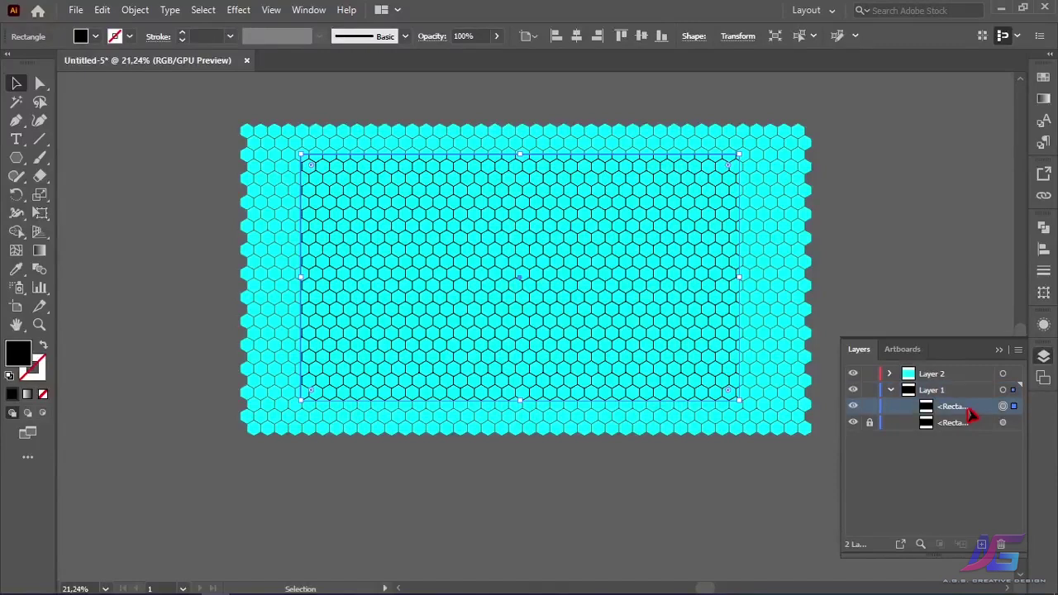
- Fill the upper rectangle with a linear gradient and add a light gray stop at about 84%
{"action": "left_click", "coordinate": [27, 397]}
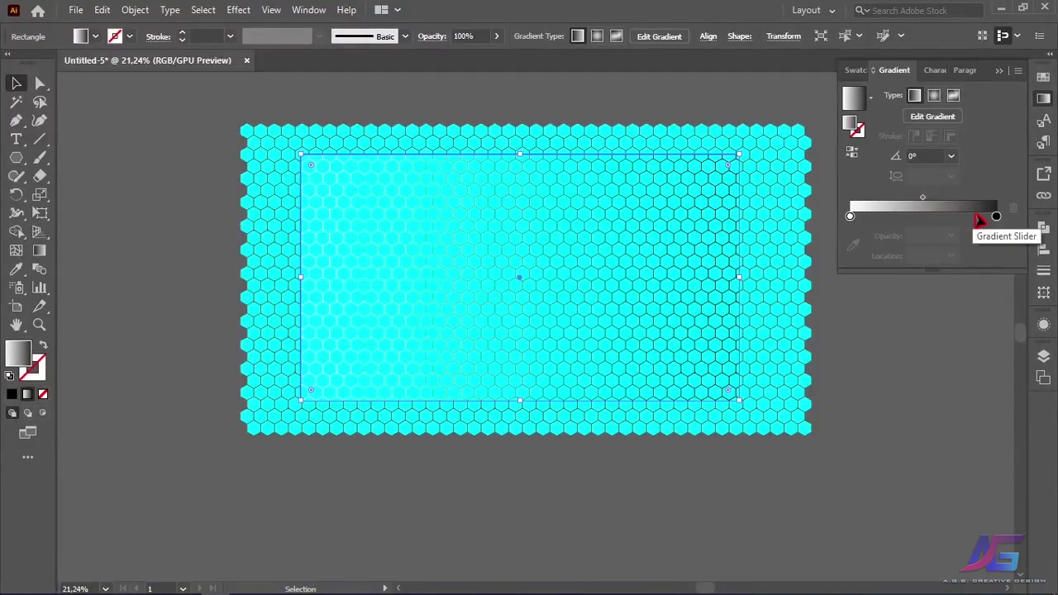
{"action": "left_click", "coordinate": [974, 216]}
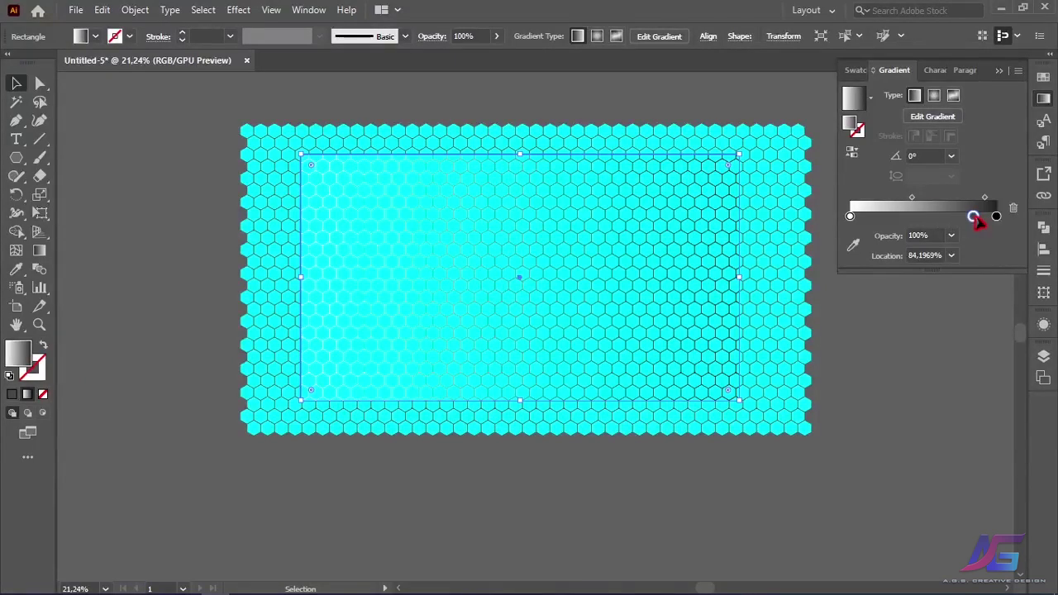
{"action": "double_click", "coordinate": [974, 216]}
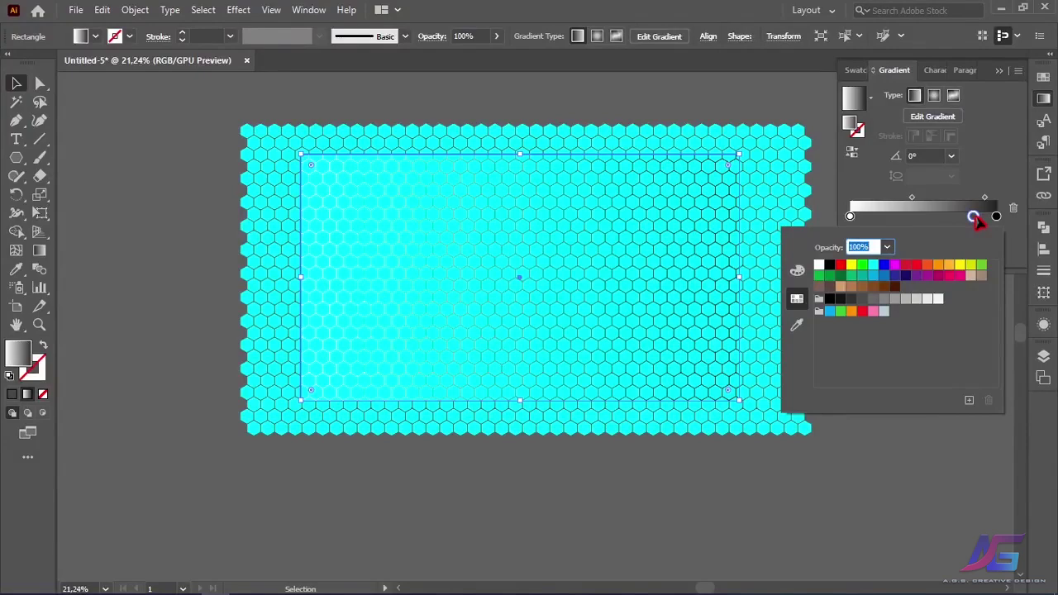
{"action": "left_click", "coordinate": [917, 300]}
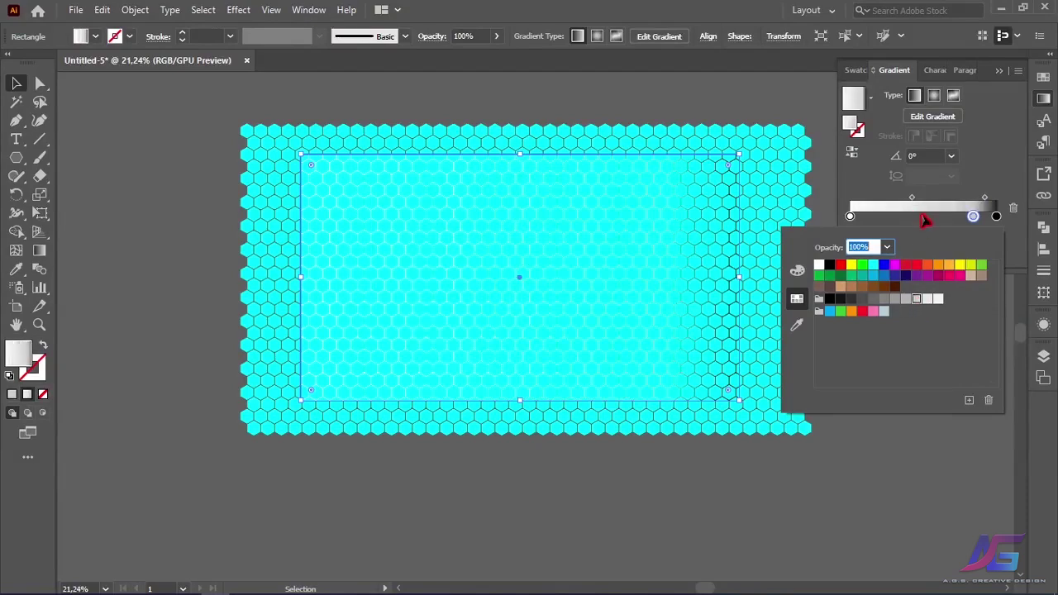
- Move the gradient's white stop to about 50% and add a black stop at 0%
{"action": "left_click", "coordinate": [853, 218]}
{"action": "left_click_drag", "start_coordinate": [853, 217], "coordinate": [924, 217]}
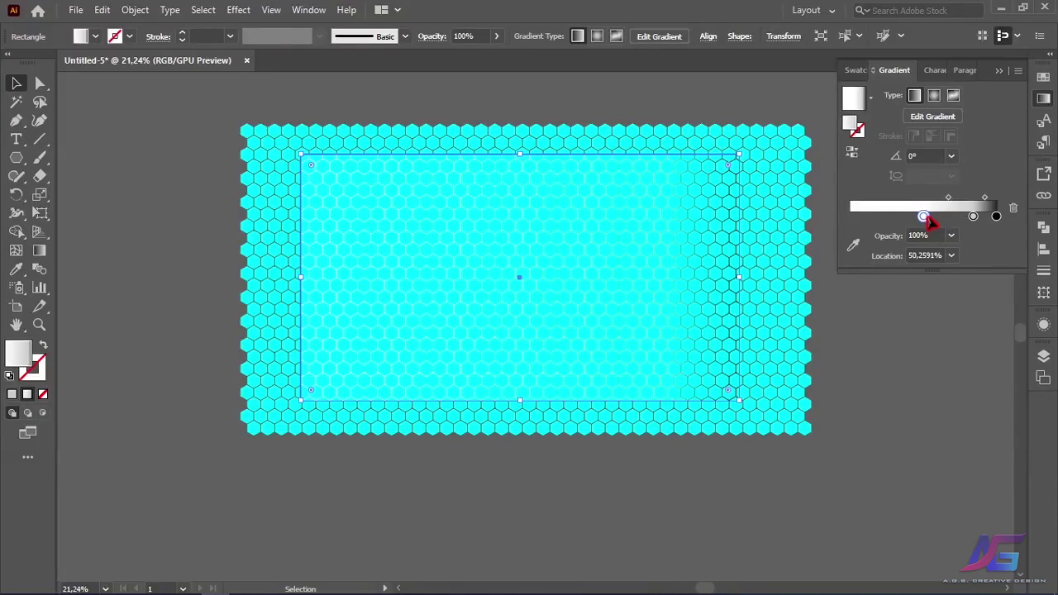
{"action": "left_click", "coordinate": [855, 216]}
{"action": "left_click_drag", "start_coordinate": [855, 216], "coordinate": [850, 218]}
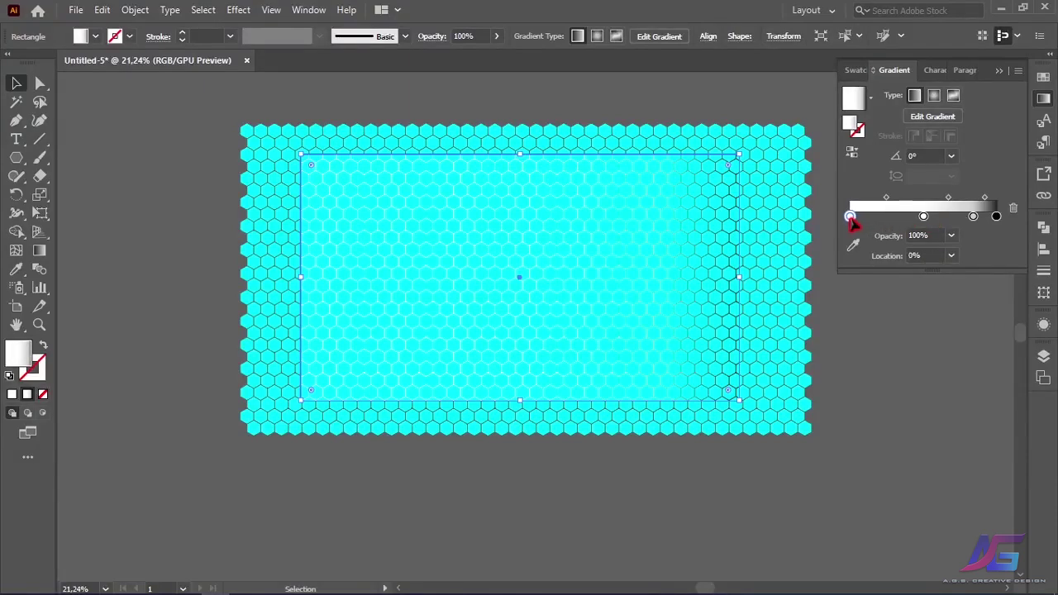
{"action": "double_click", "coordinate": [849, 216]}
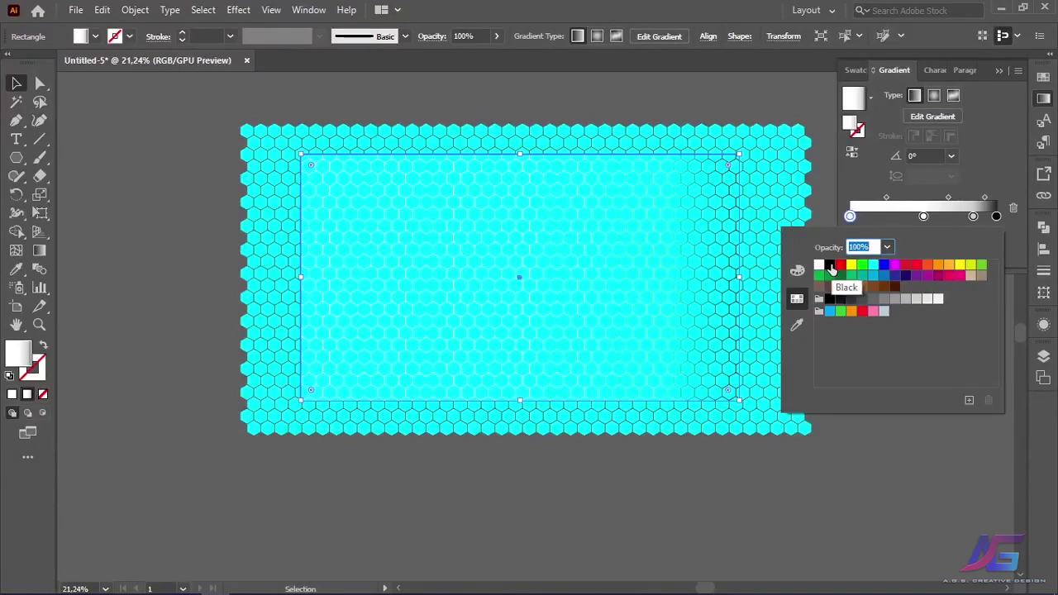
{"action": "left_click", "coordinate": [830, 265]}
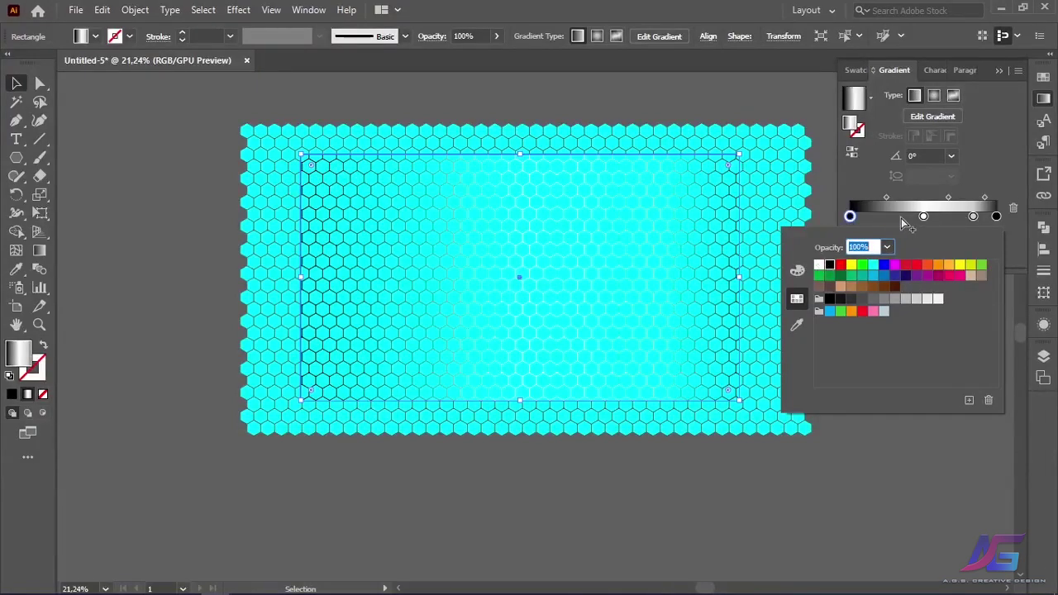
- Add a gray gradient stop at about 16% and a black stop at about 31%
{"action": "left_click", "coordinate": [887, 215]}
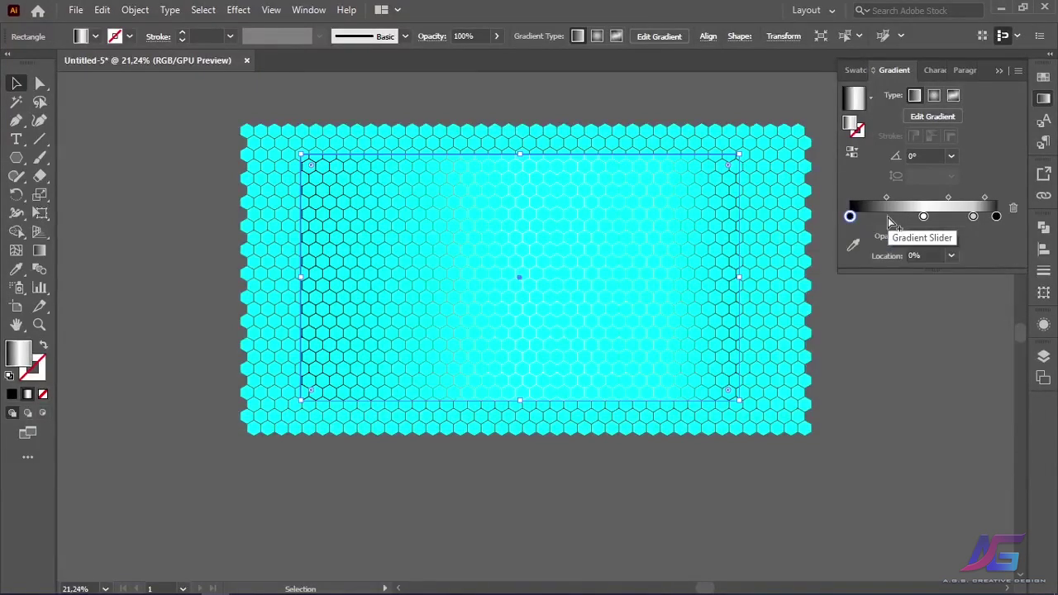
{"action": "left_click", "coordinate": [888, 217]}
{"action": "mouse_move", "coordinate": [890, 216]}
{"action": "left_mouse_down"}
{"action": "mouse_move", "coordinate": [860, 217]}
{"action": "mouse_move", "coordinate": [874, 217]}
{"action": "left_mouse_up"}
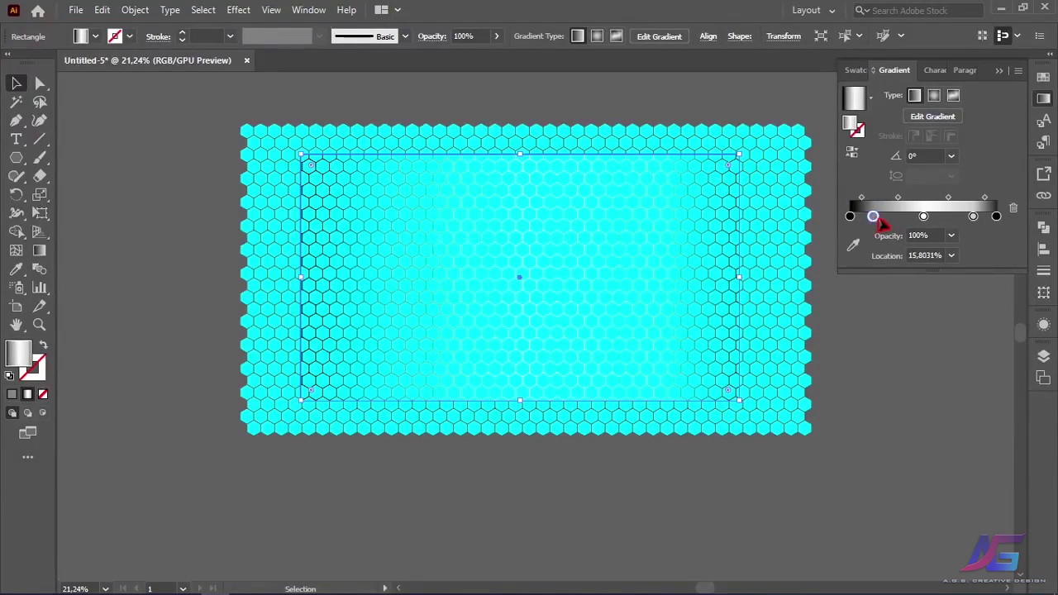
{"action": "left_click", "coordinate": [901, 217]}
{"action": "left_click_drag", "start_coordinate": [903, 217], "coordinate": [897, 218]}
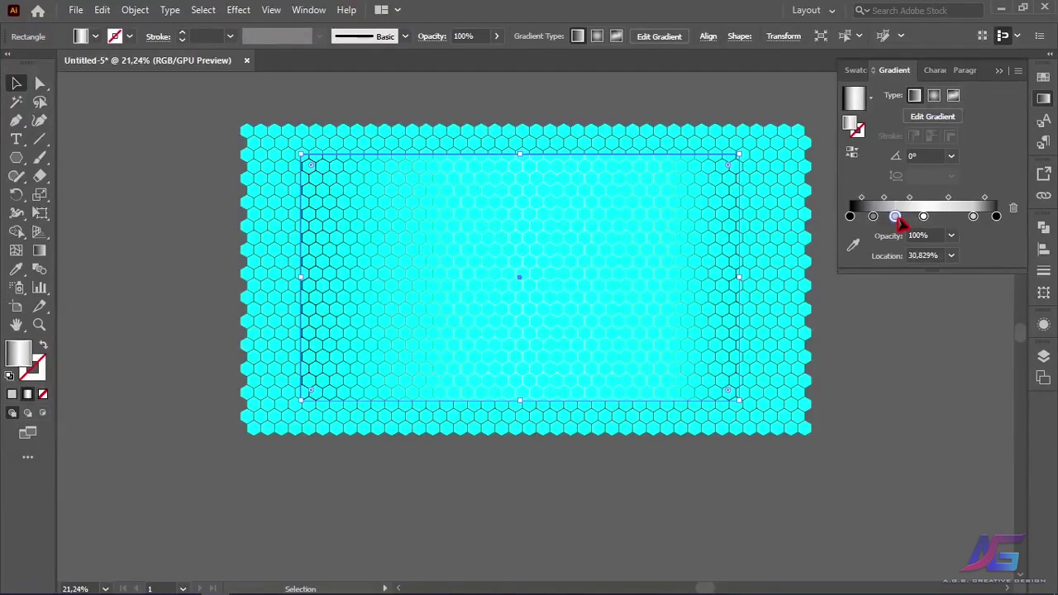
{"action": "double_click", "coordinate": [896, 218]}
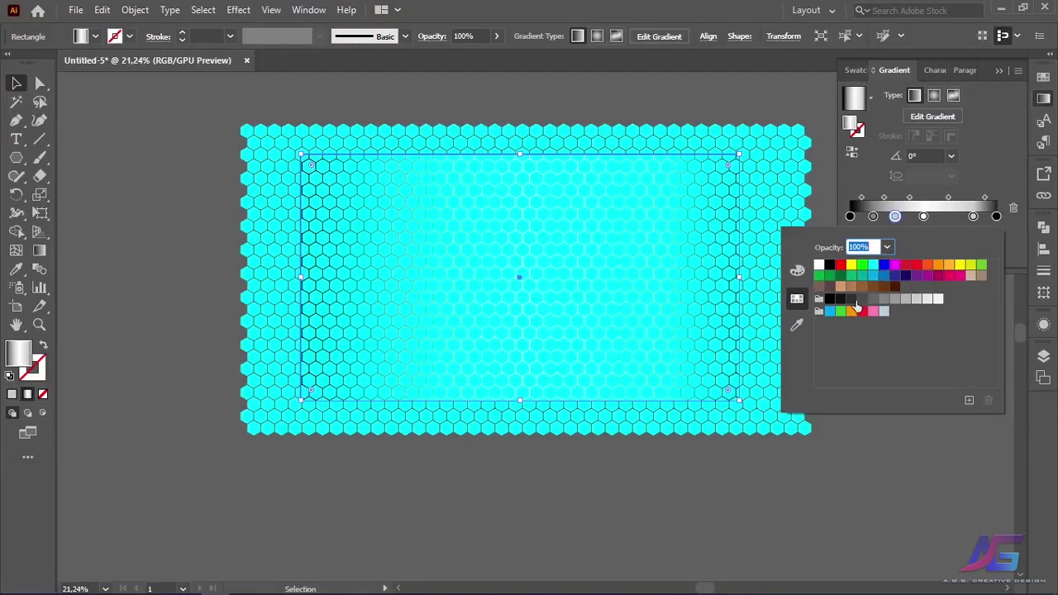
{"action": "left_click", "coordinate": [831, 267]}
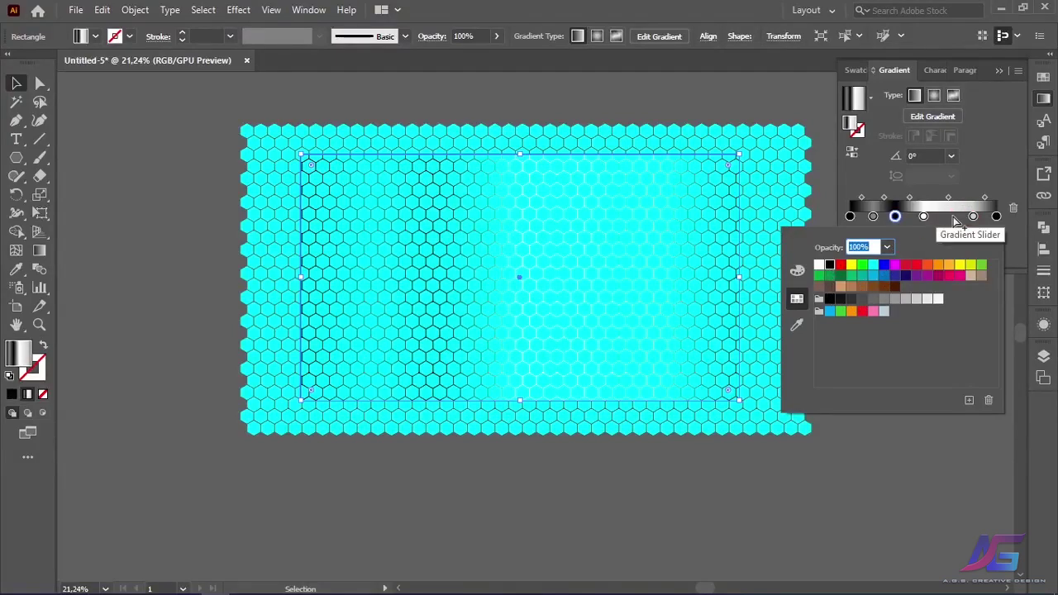
- Add another gradient stop at about 69% and color it black
{"action": "left_click", "coordinate": [951, 222]}
{"action": "left_click", "coordinate": [950, 217]}
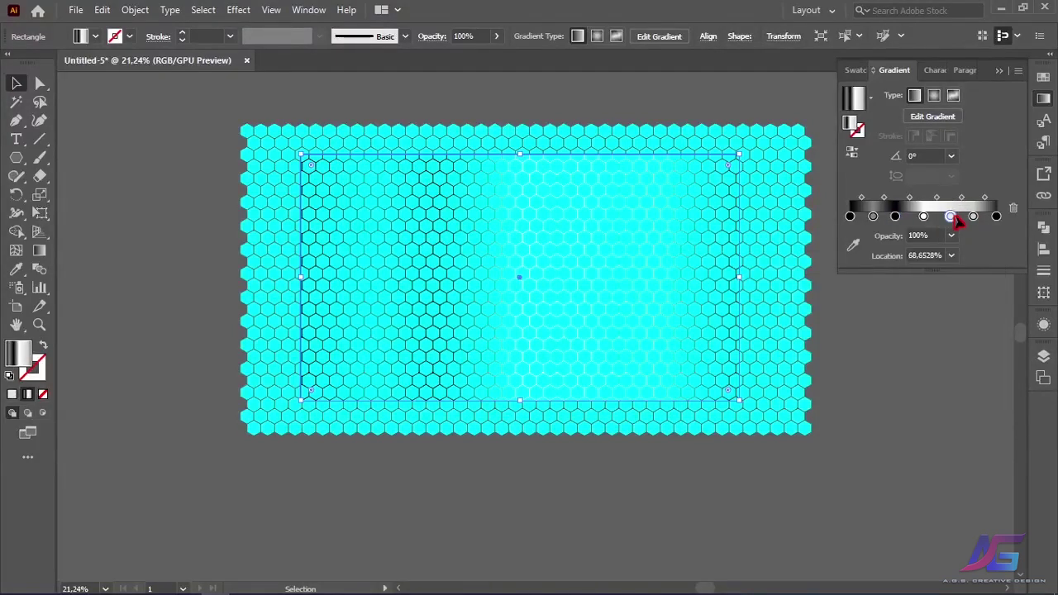
{"action": "double_click", "coordinate": [951, 216]}
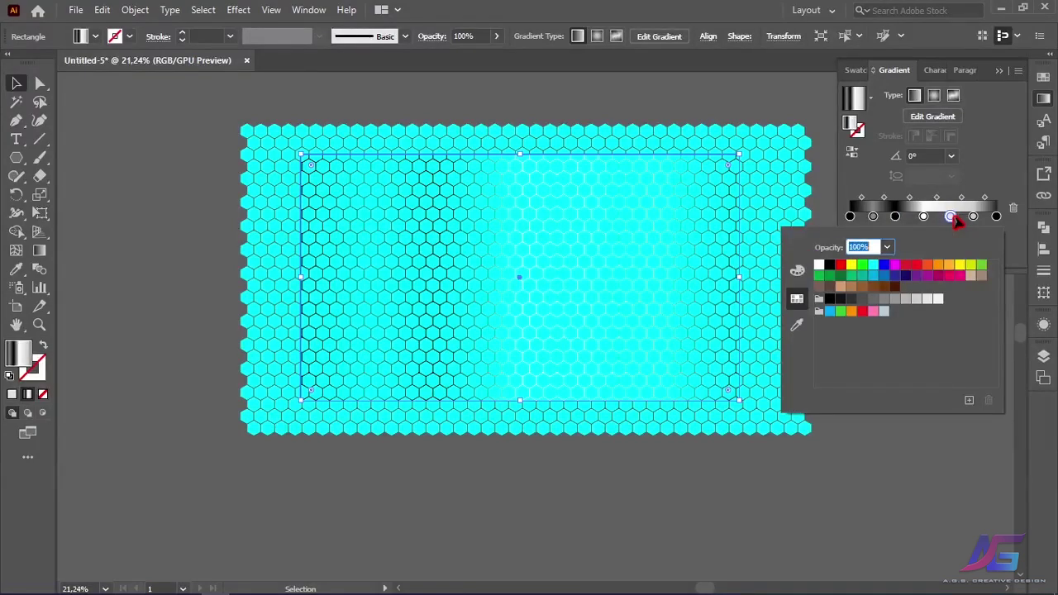
{"action": "left_click", "coordinate": [831, 268]}
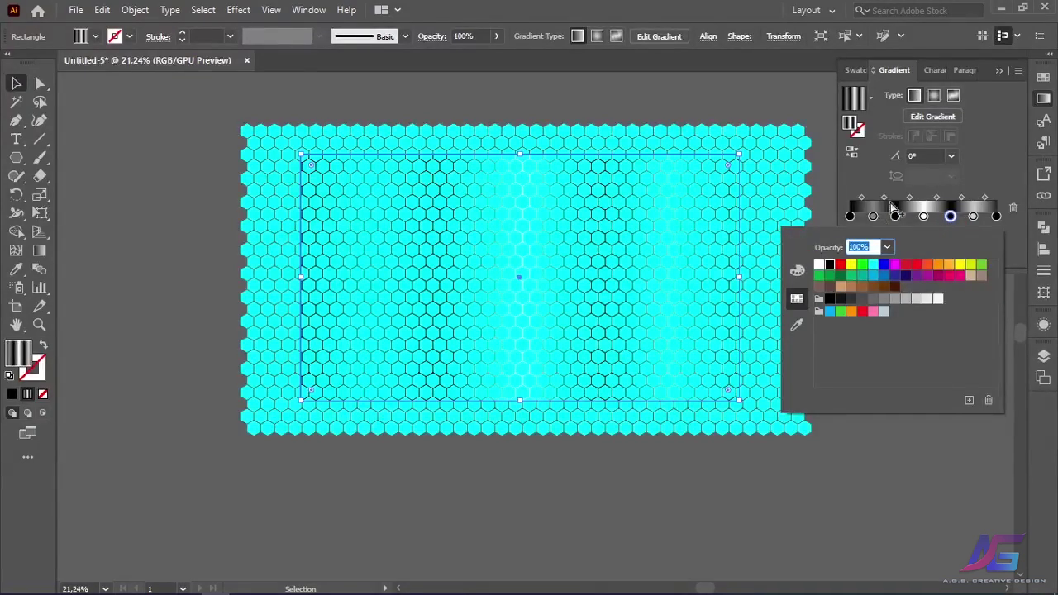
- Set the gradient angle to 30° and briefly hide Layer 2 to check the rectangle's gradient
{"action": "left_click", "coordinate": [910, 157]}
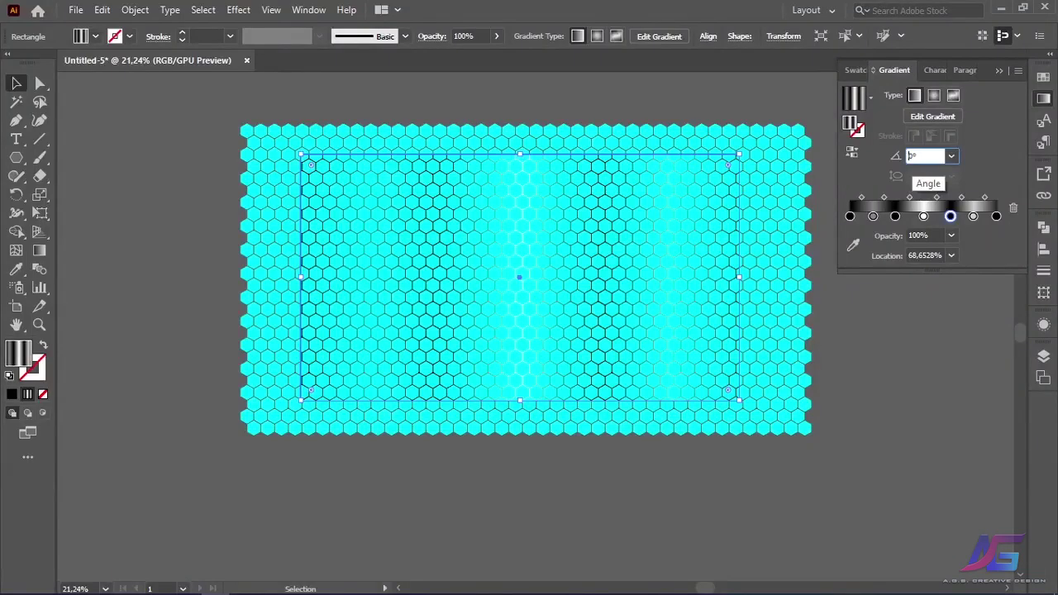
{"action": "type", "text": "30"}
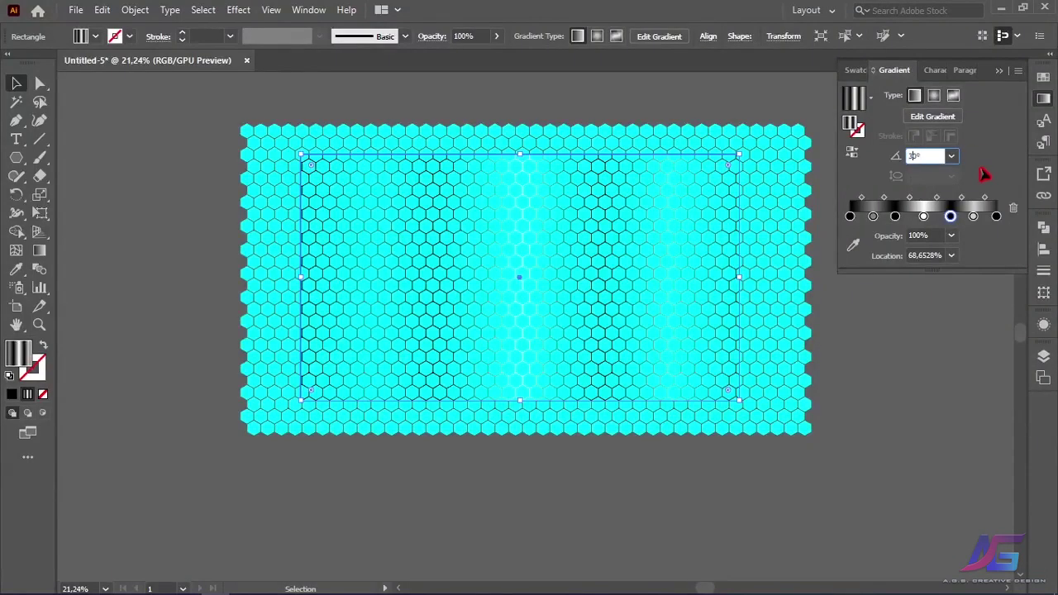
{"action": "key", "text": "Return"}
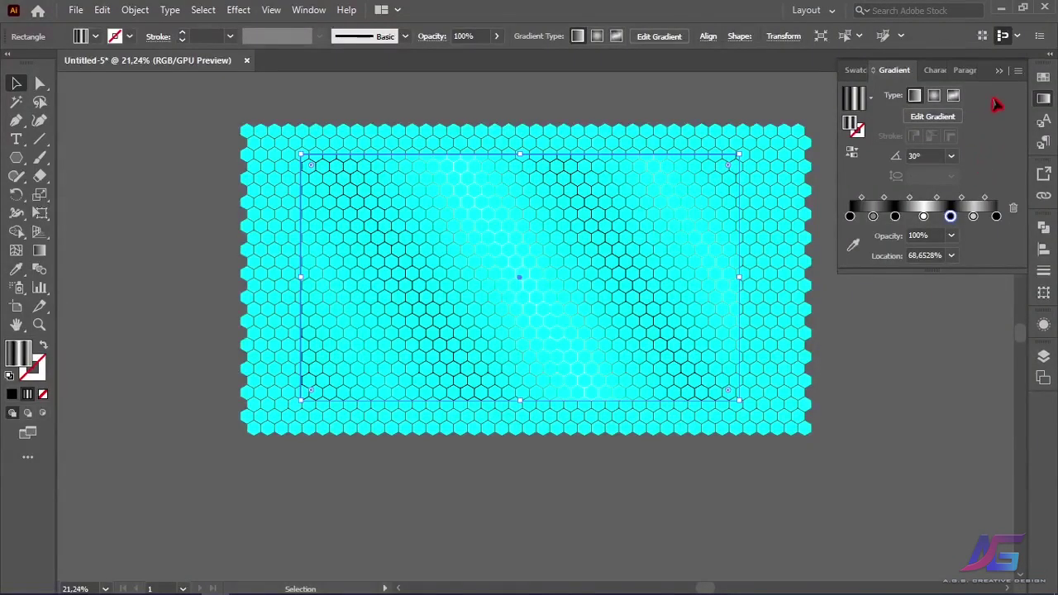
{"action": "left_click", "coordinate": [1043, 357]}
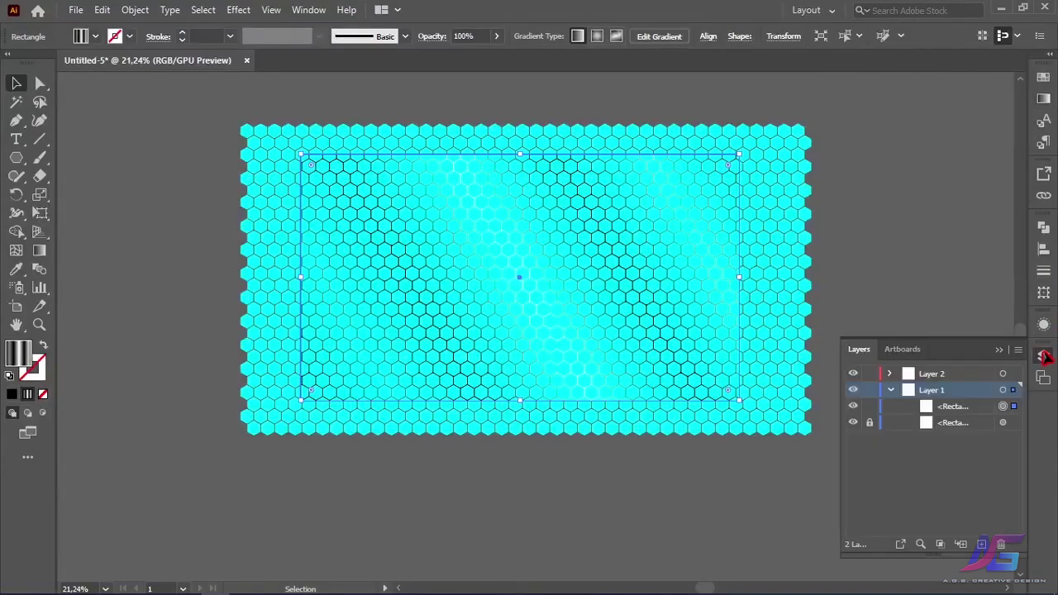
{"action": "left_click", "coordinate": [853, 375]}
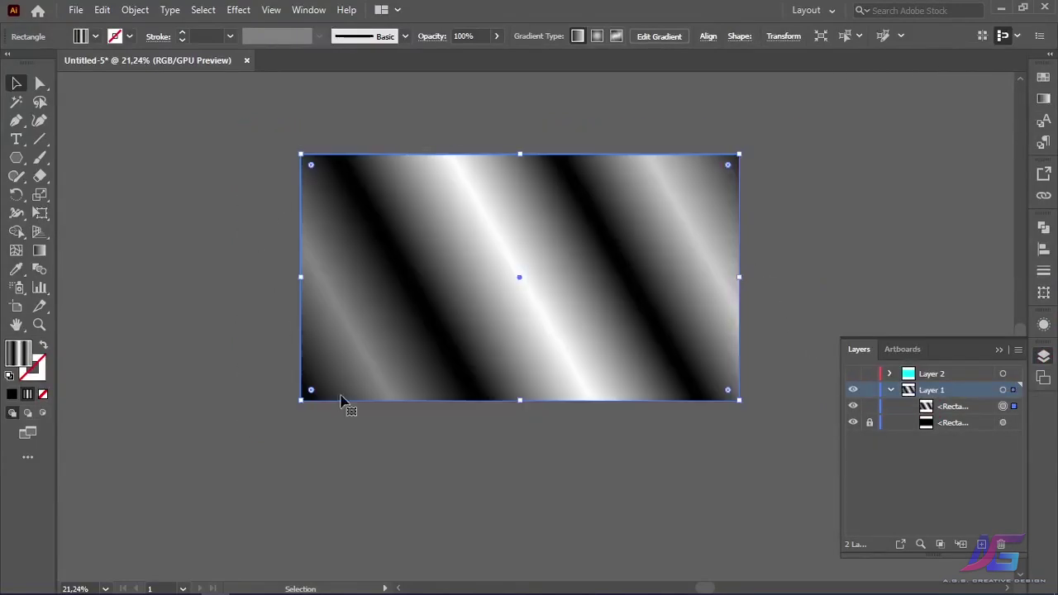
{"action": "left_click", "coordinate": [854, 376]}
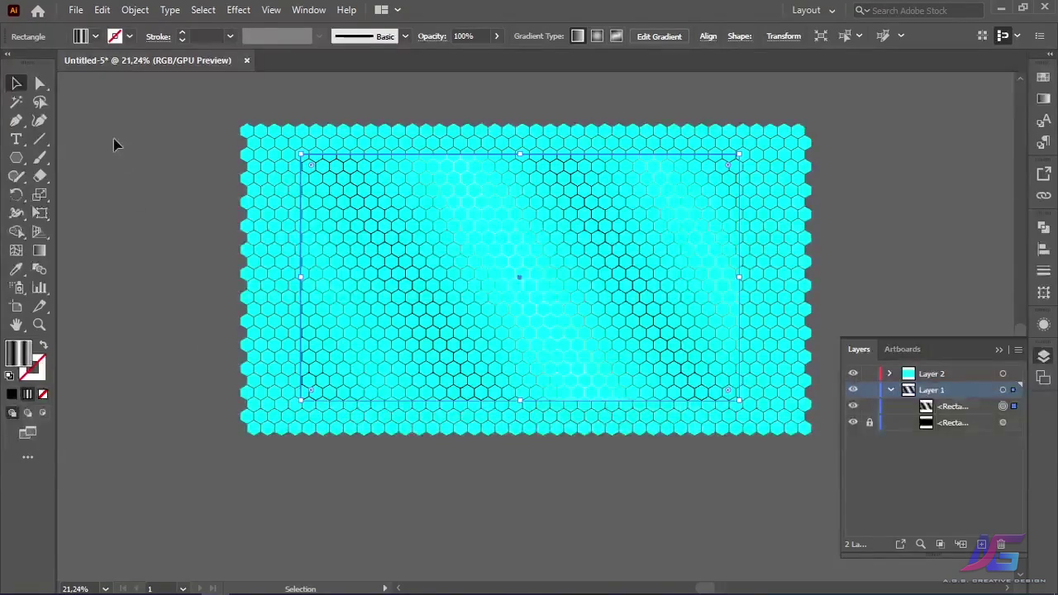
- Select the hexagons together with the gradient rectangle and cut the hexagons out of it with Minus Front
{"action": "left_click_drag", "start_coordinate": [169, 107], "coordinate": [802, 428]}
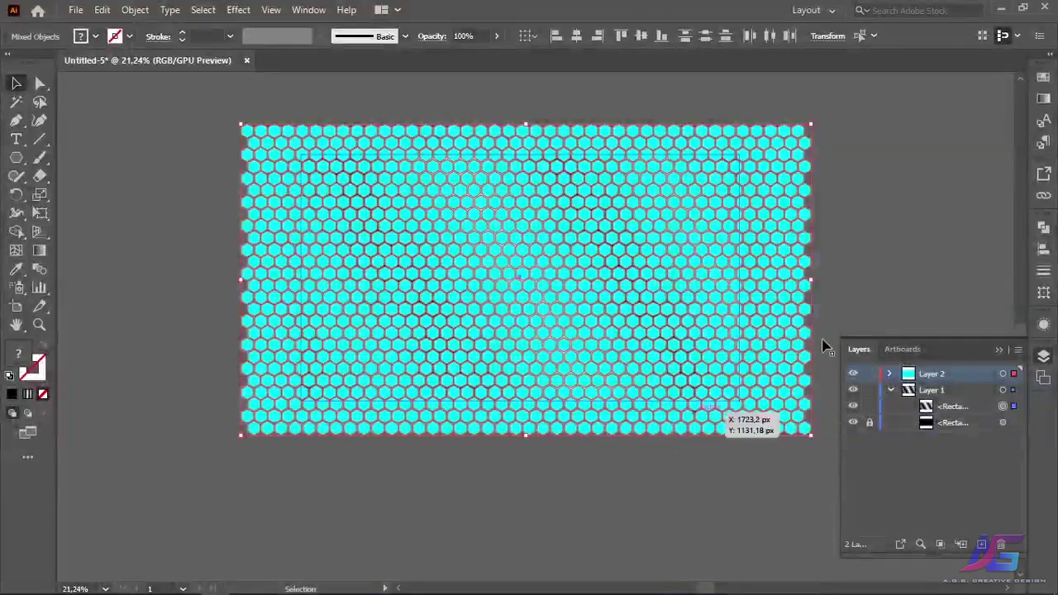
{"action": "left_click", "coordinate": [1043, 228]}
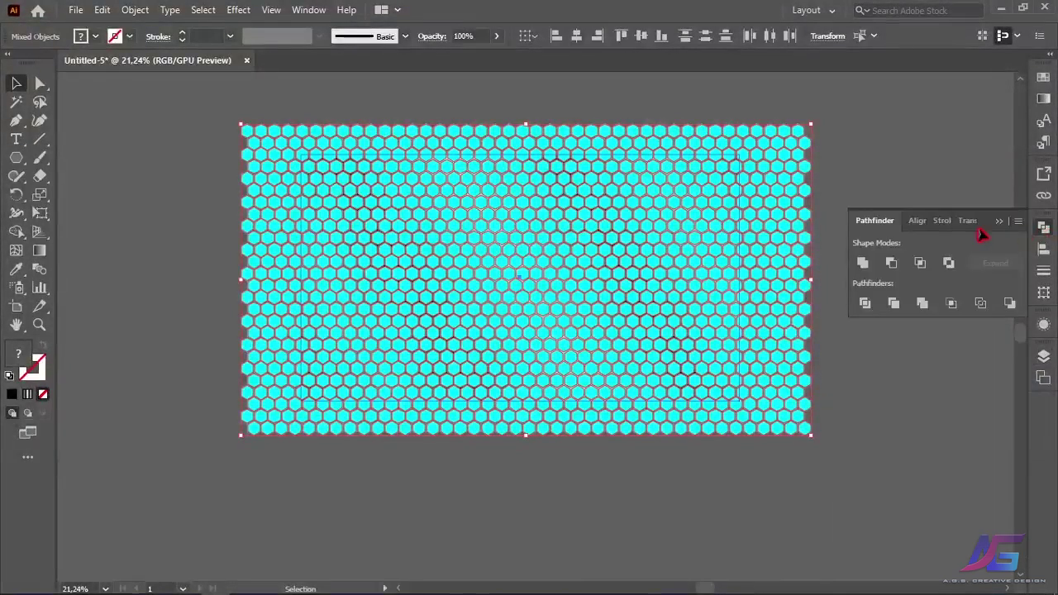
{"action": "left_click", "coordinate": [892, 263]}
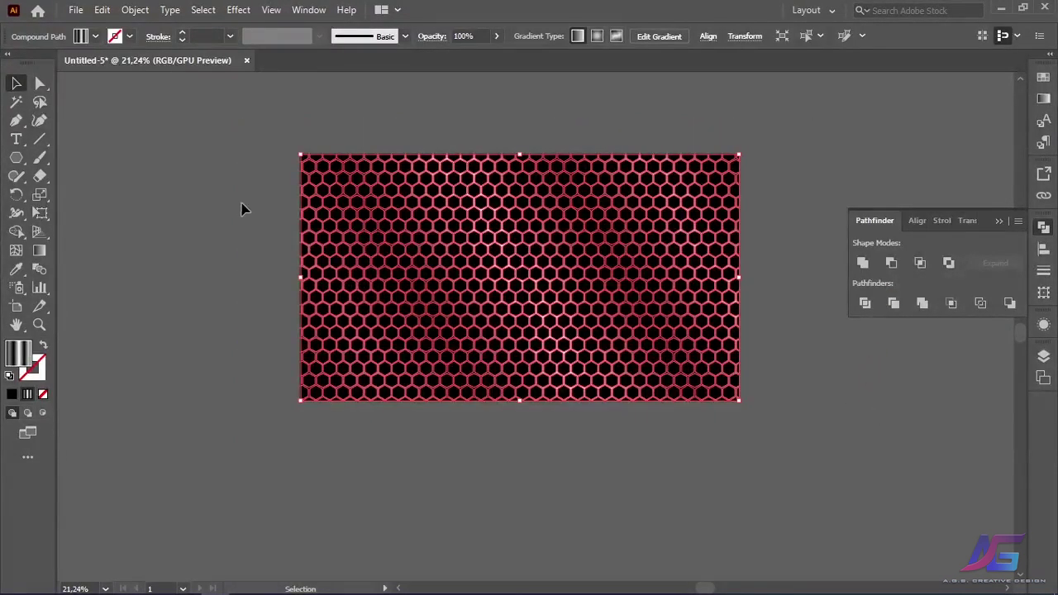
{"action": "left_click", "coordinate": [239, 207]}
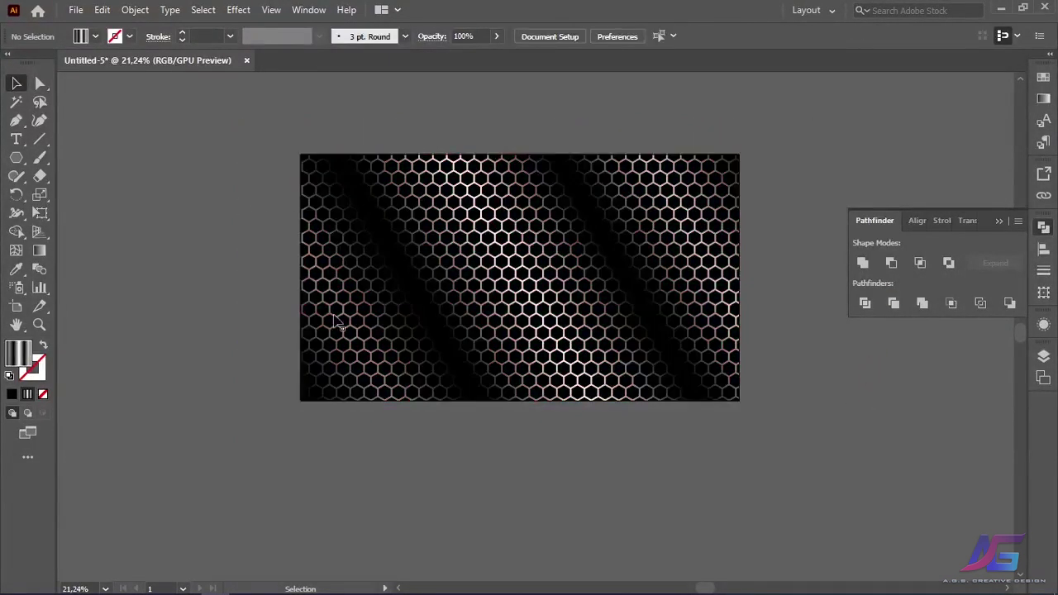
- Examine the cut-out hexagon mesh and its gradient up close
{"action": "left_click", "coordinate": [39, 324]}
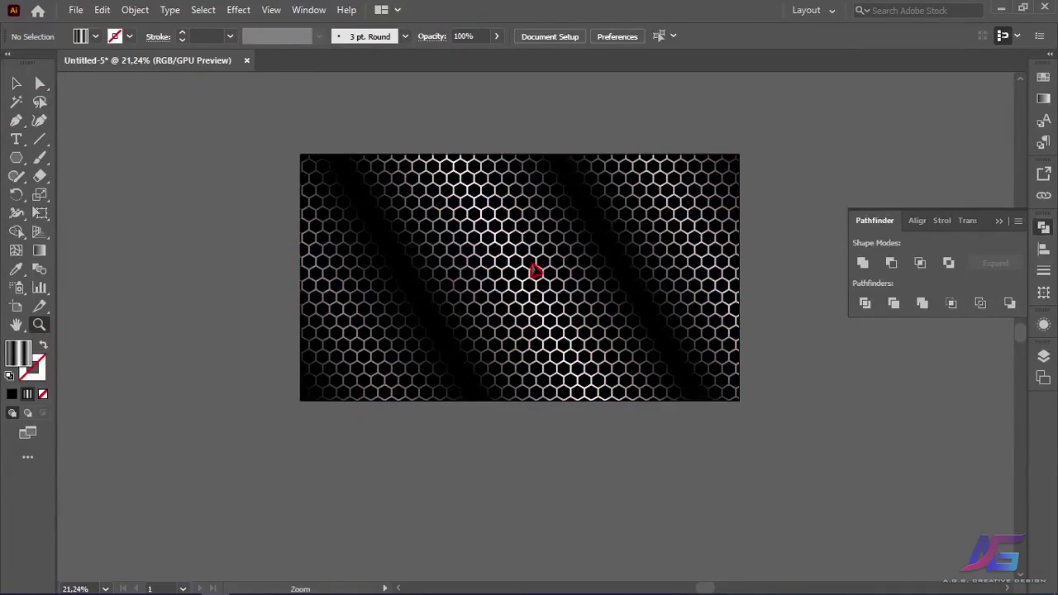
{"action": "left_click", "coordinate": [460, 294]}
{"action": "left_click_drag", "start_coordinate": [568, 305], "coordinate": [795, 336]}
{"action": "left_click_drag", "start_coordinate": [605, 364], "coordinate": [517, 402]}
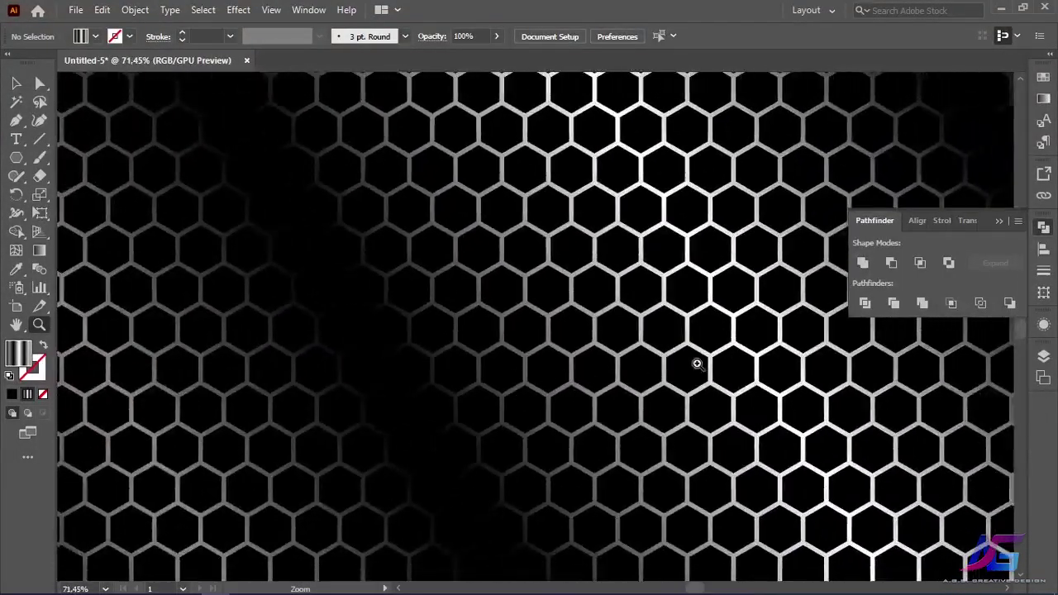
{"action": "left_click_drag", "start_coordinate": [697, 361], "coordinate": [496, 366]}
{"action": "left_click_drag", "start_coordinate": [698, 345], "coordinate": [519, 309]}
- Select the hexagon mesh on Layer 2 and paste a copy of it
{"action": "left_click", "coordinate": [1043, 356]}
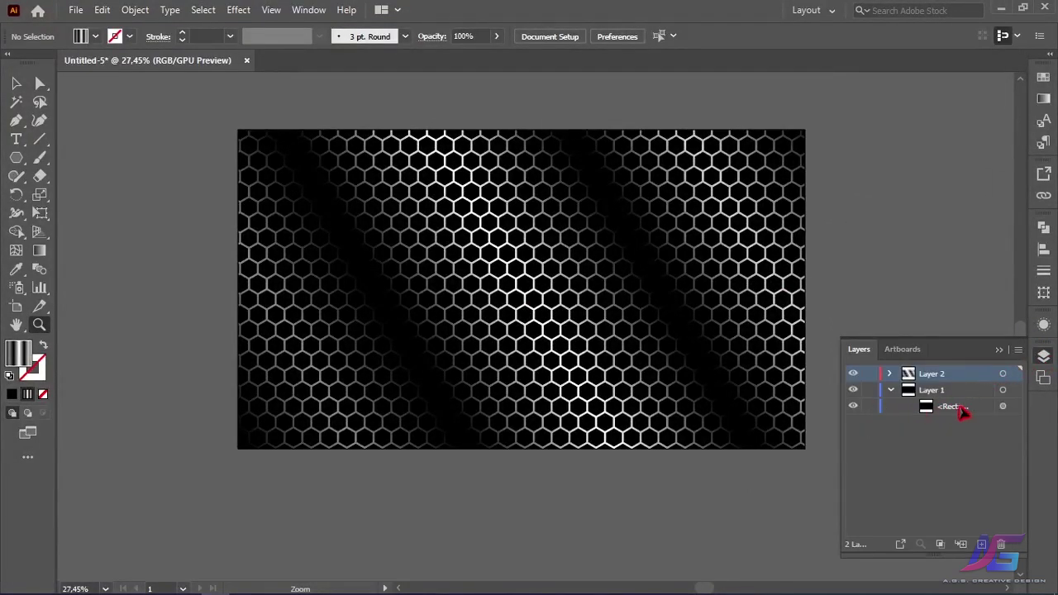
{"action": "left_click", "coordinate": [997, 408]}
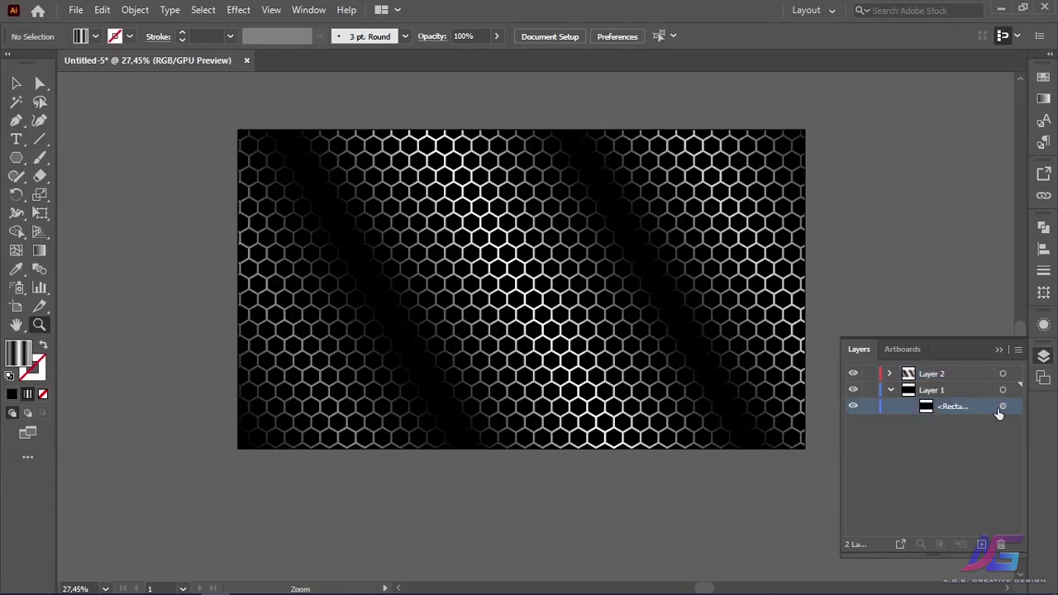
{"action": "left_click", "coordinate": [1002, 408]}
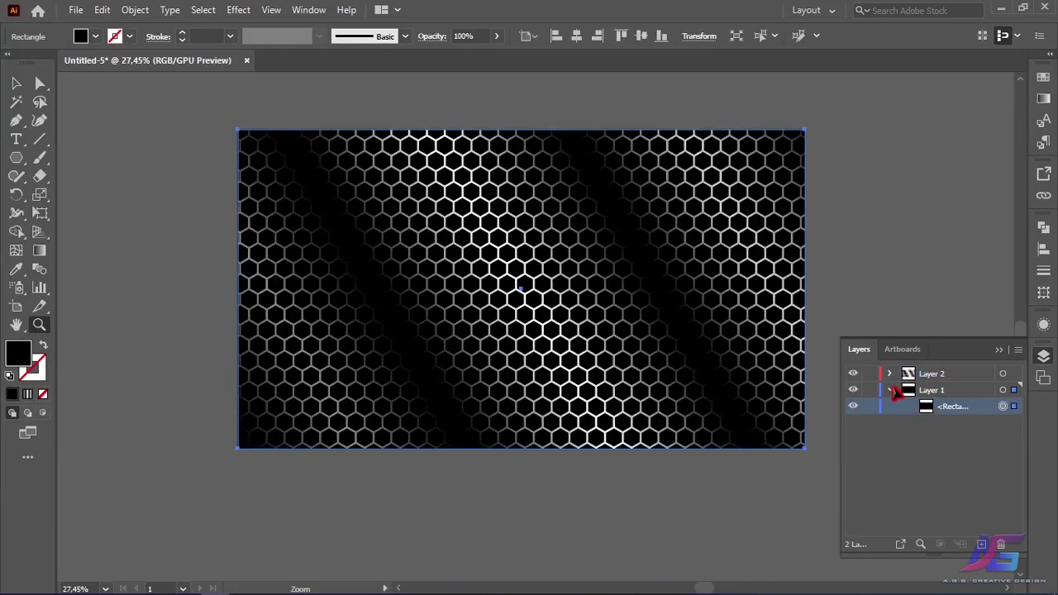
{"action": "left_click", "coordinate": [891, 389]}
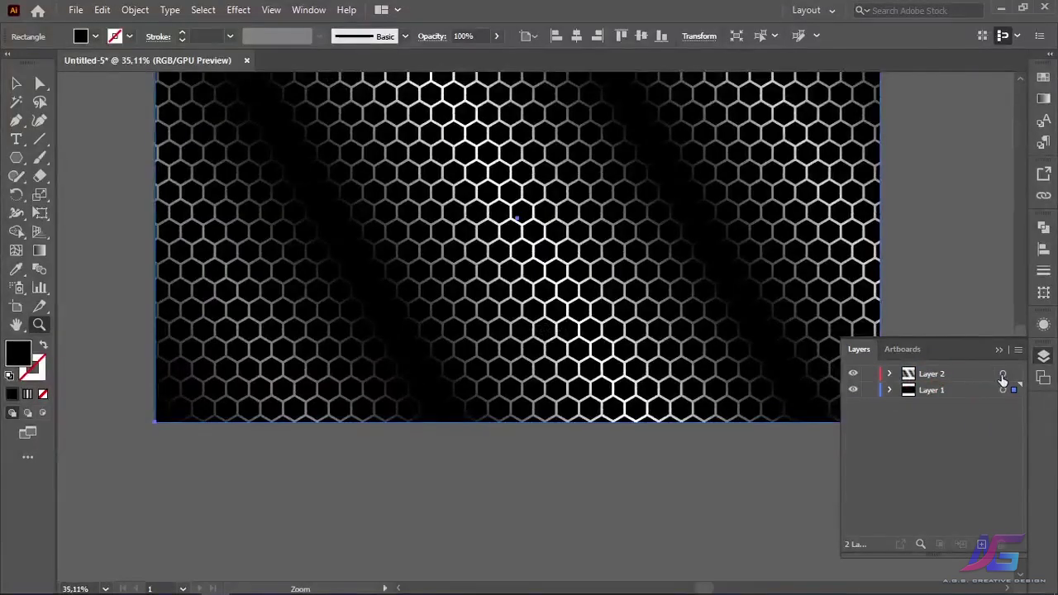
{"action": "left_click", "coordinate": [1003, 375]}
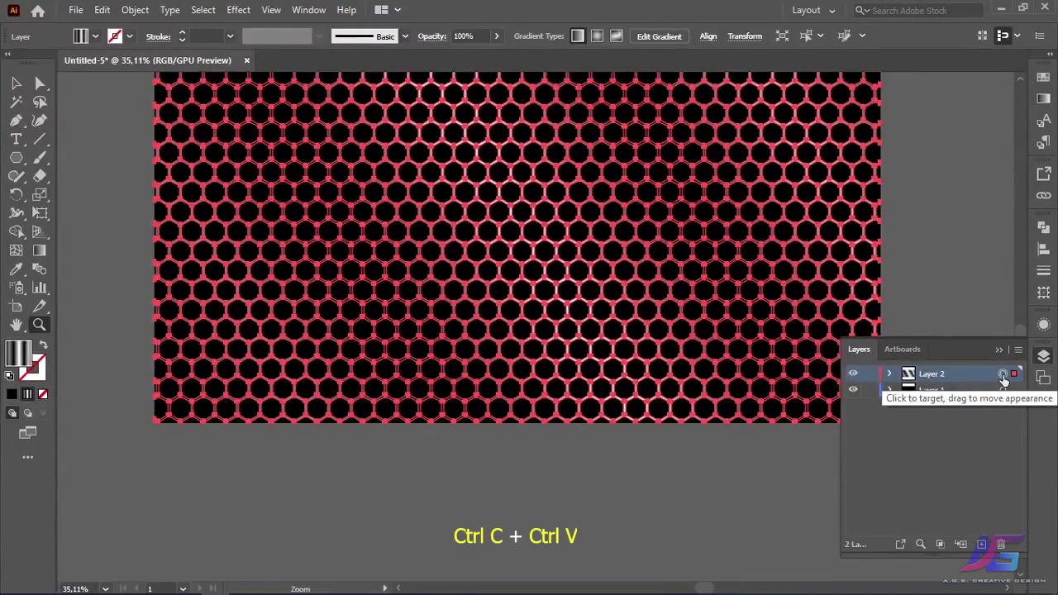
{"action": "key", "text": "ctrl+c"}
{"action": "key", "text": "ctrl+v"}
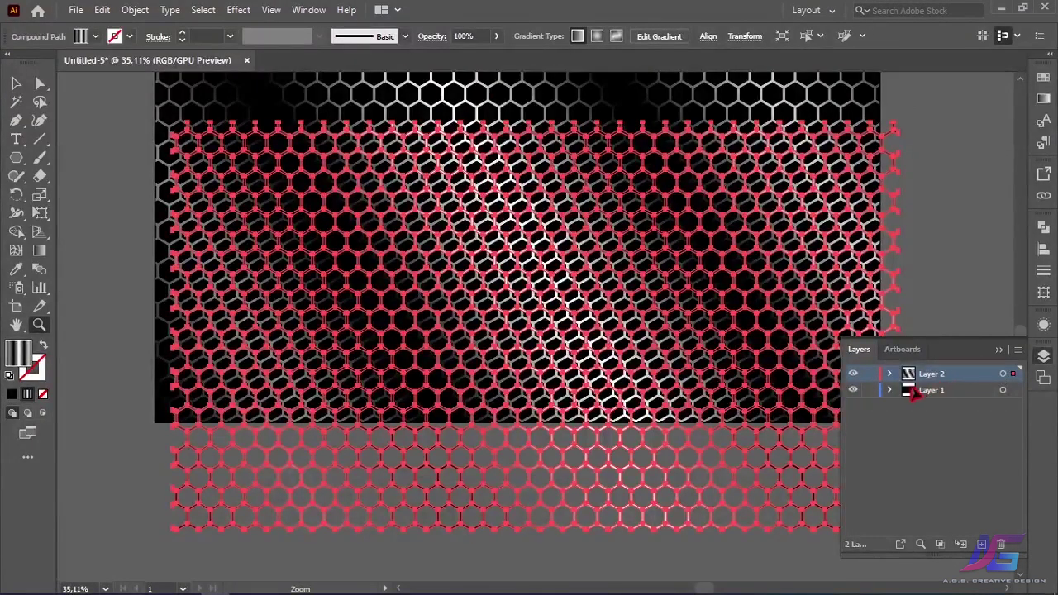
- In Layer 2, lock the original hexagon mesh and fill the pasted copy with a solid medium gray
{"action": "left_click", "coordinate": [891, 373]}
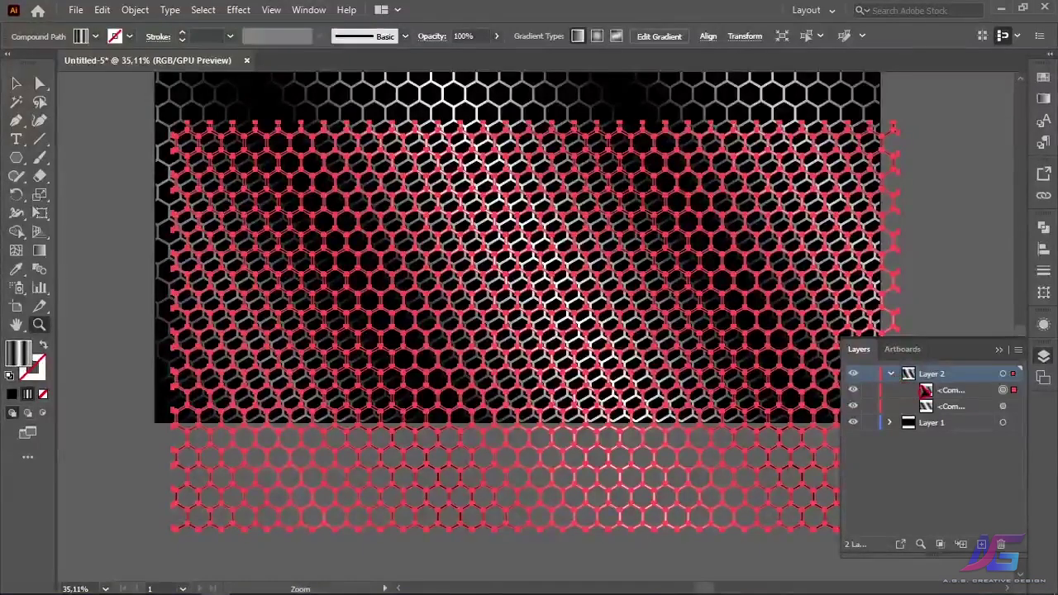
{"action": "left_click", "coordinate": [869, 407]}
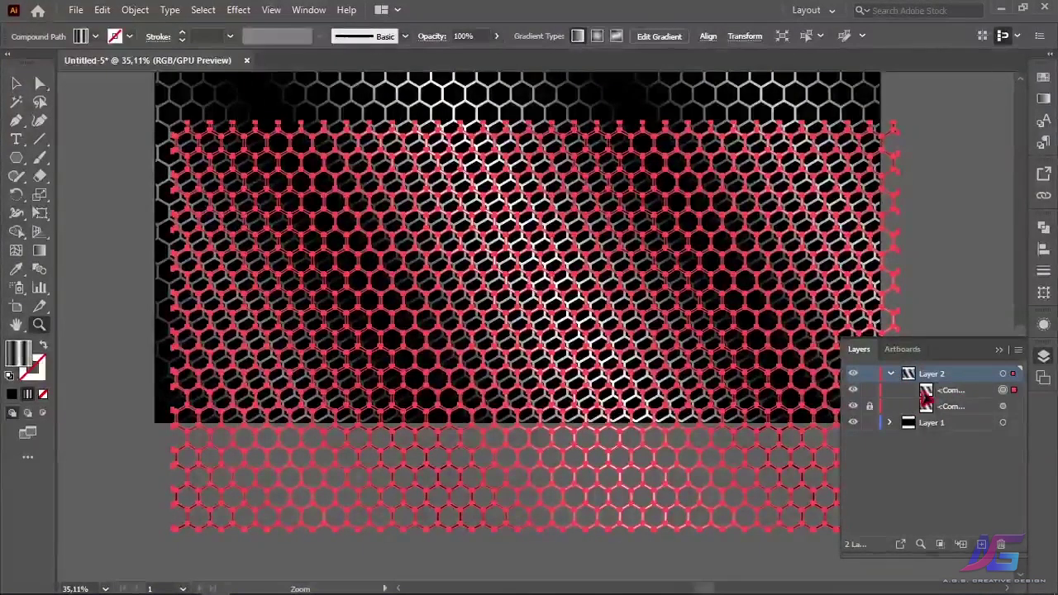
{"action": "left_click", "coordinate": [969, 395]}
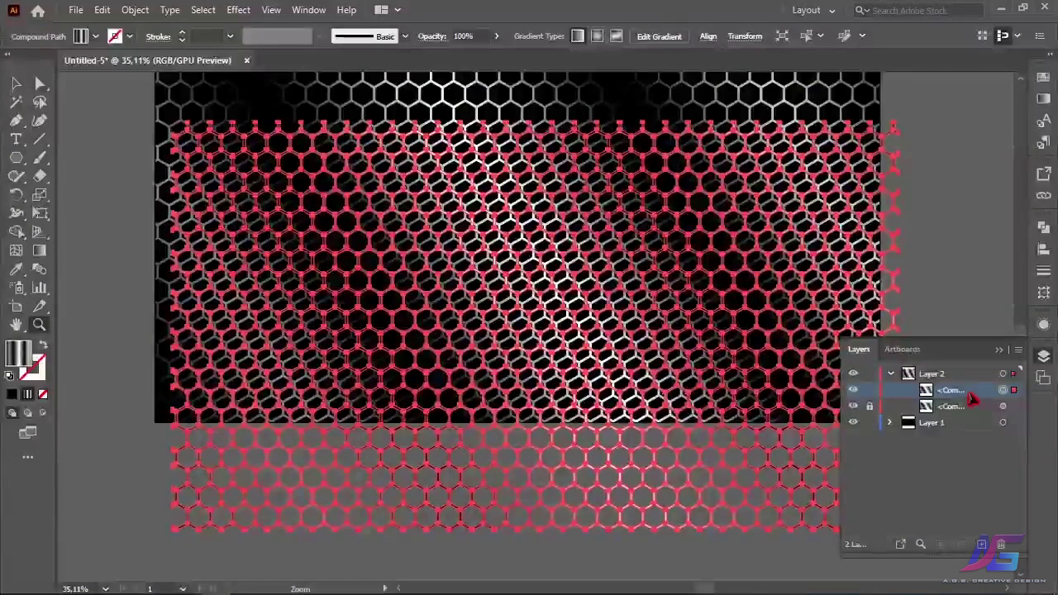
{"action": "left_click", "coordinate": [12, 396]}
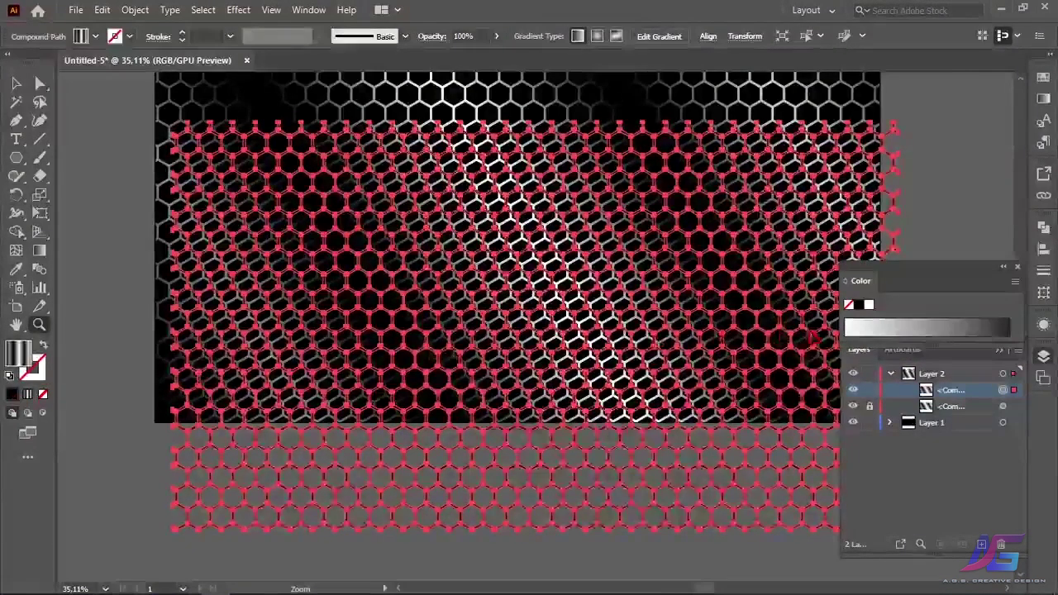
{"action": "left_click", "coordinate": [932, 328]}
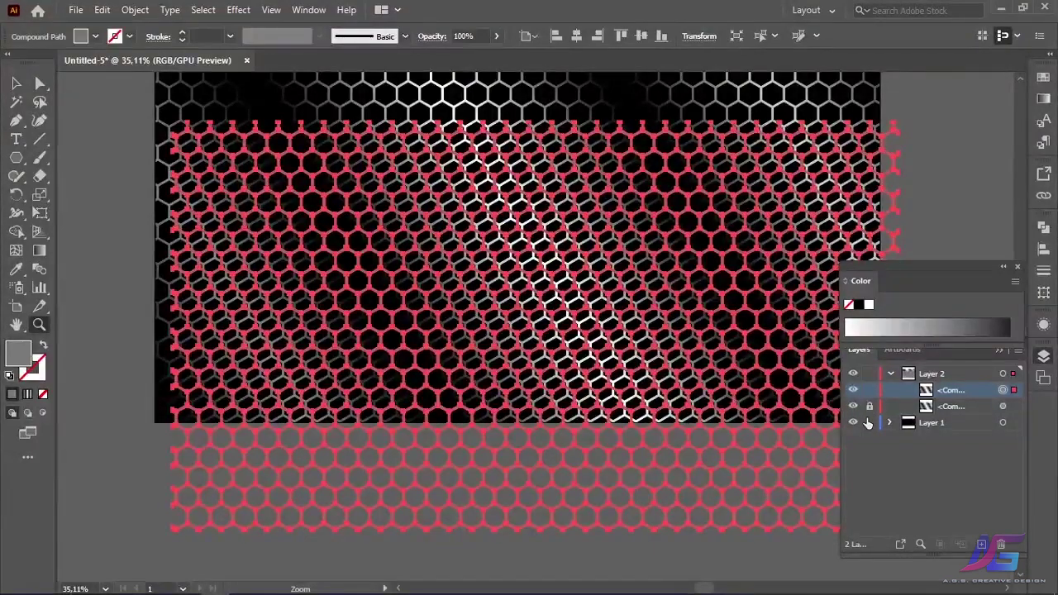
- Fill the background rectangle on Layer 1 with a very dark gray and lock the layer
{"action": "left_click", "coordinate": [942, 424]}
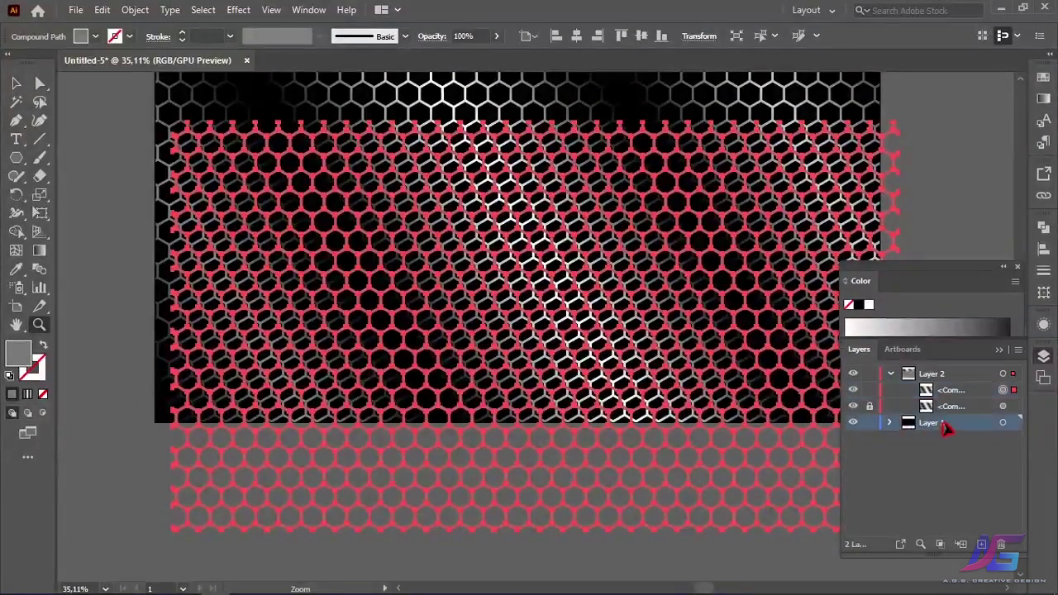
{"action": "left_click", "coordinate": [999, 424]}
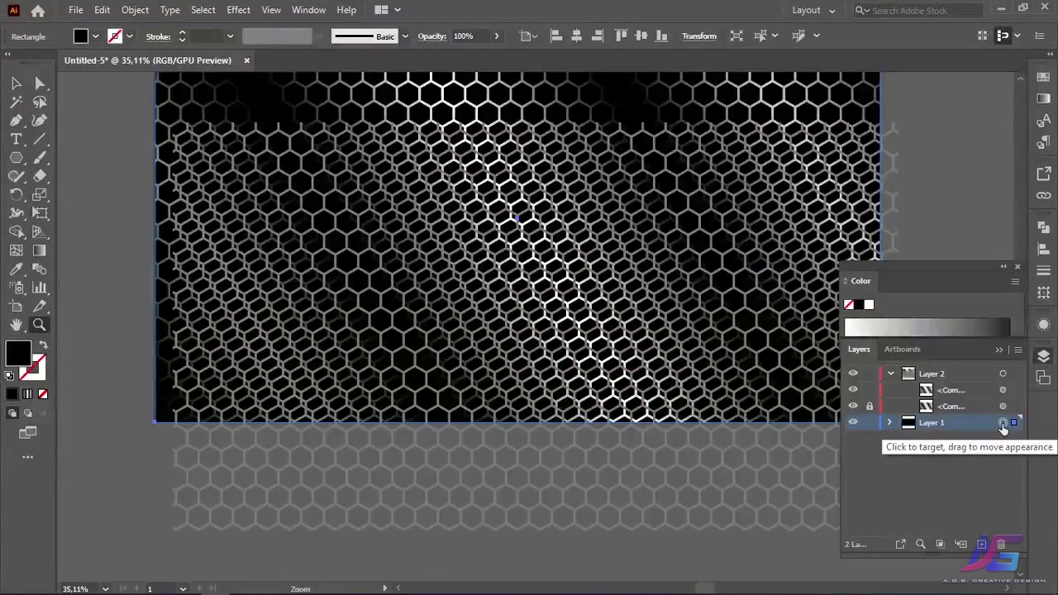
{"action": "left_click", "coordinate": [963, 325]}
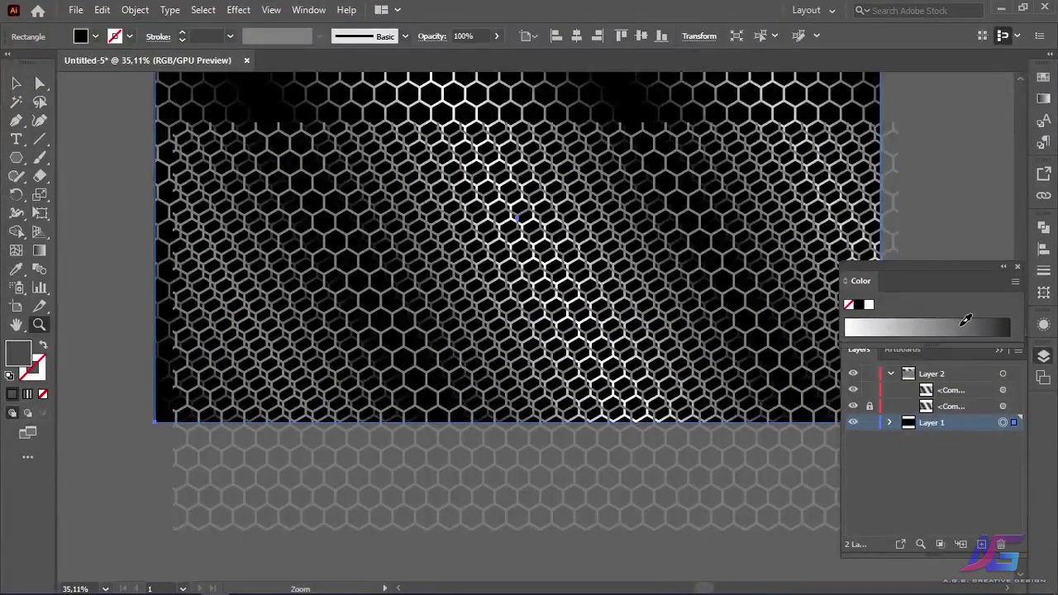
{"action": "left_click", "coordinate": [998, 319]}
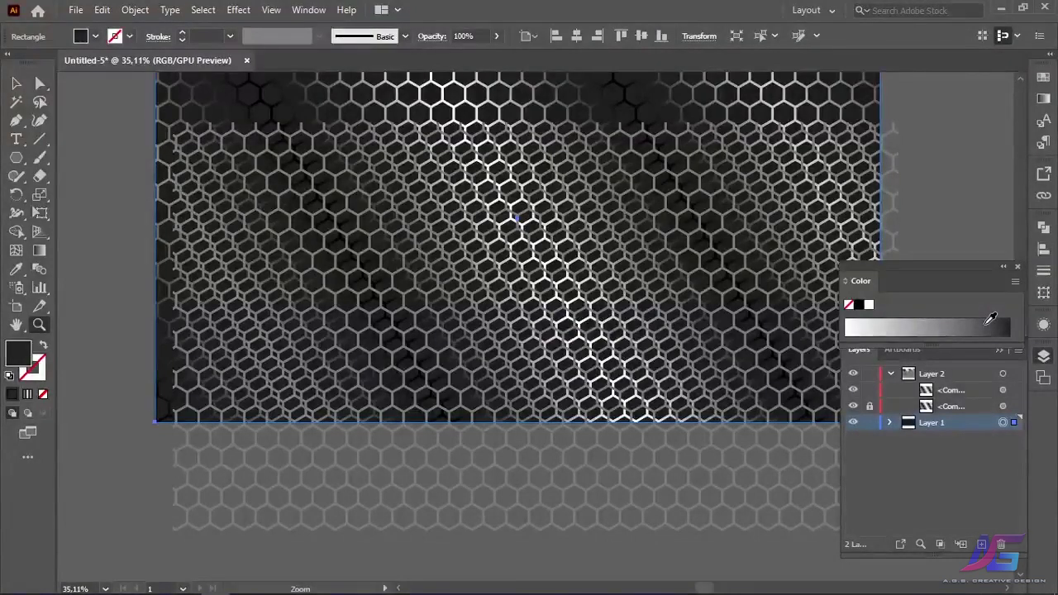
{"action": "left_click", "coordinate": [869, 423]}
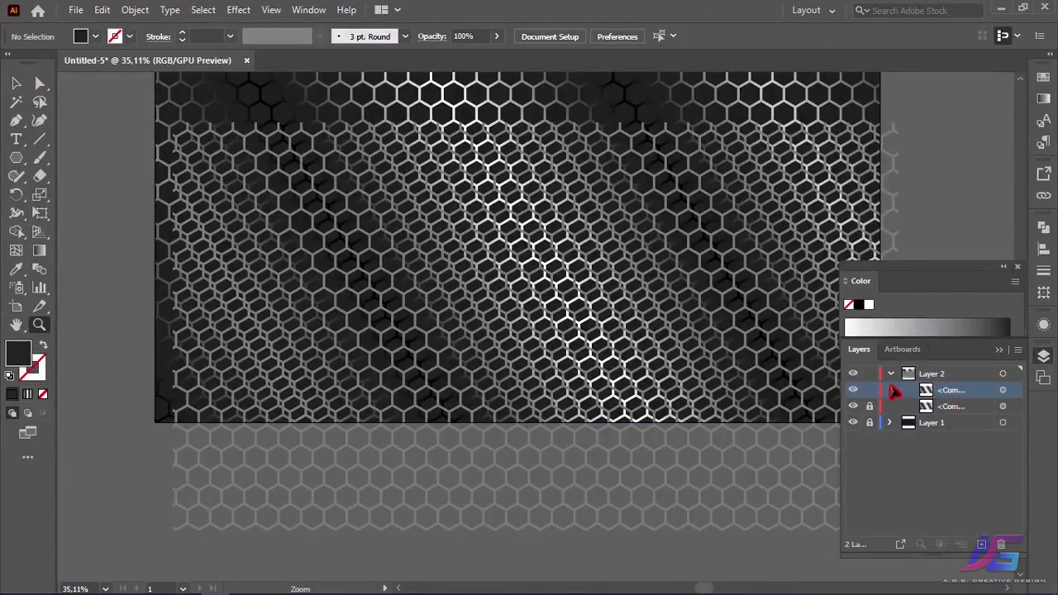
- Fill the pasted gray mesh copy with black and stack it beneath the original gradient mesh in Layer 2
{"action": "left_click", "coordinate": [1001, 391]}
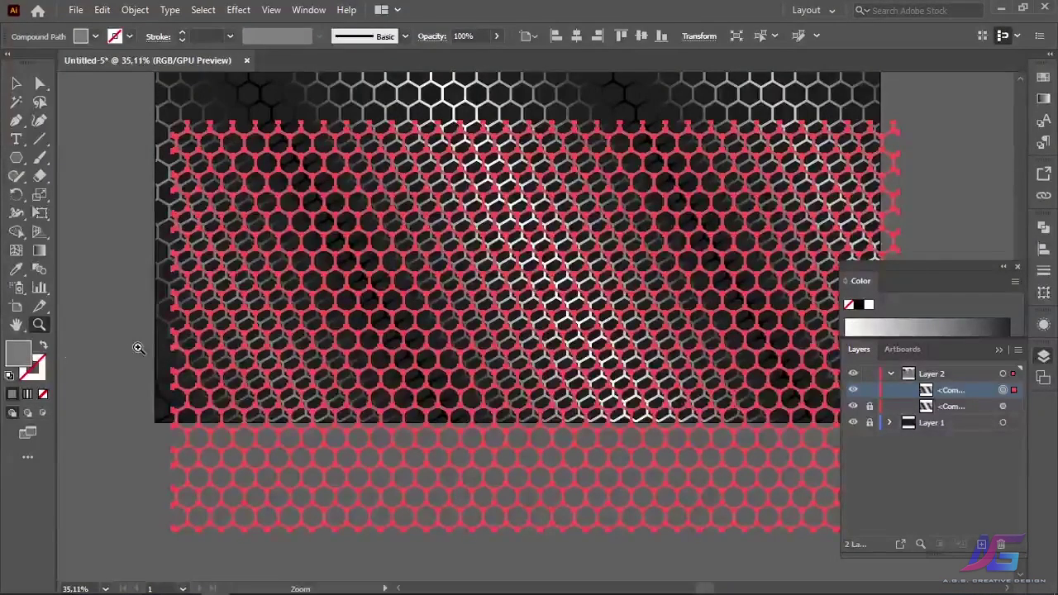
{"action": "left_click", "coordinate": [859, 304]}
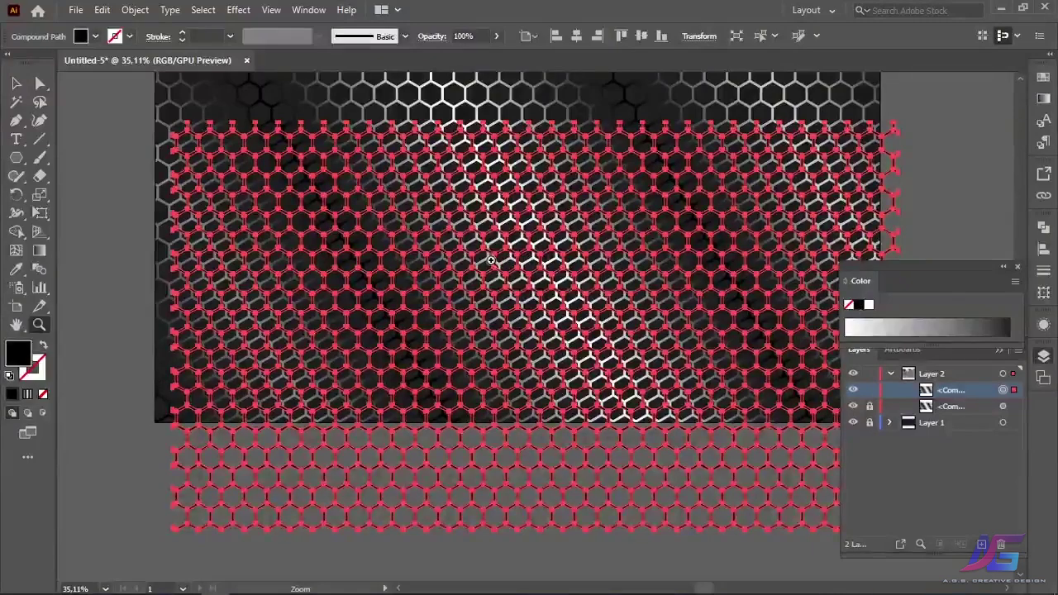
{"action": "left_click", "coordinate": [15, 84]}
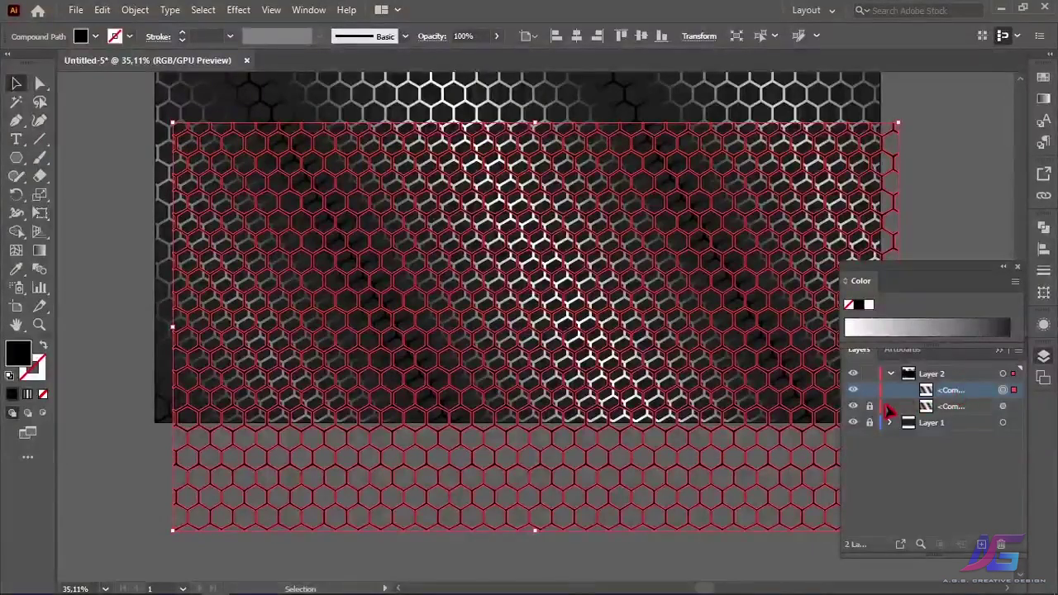
{"action": "left_click_drag", "start_coordinate": [969, 394], "coordinate": [964, 414]}
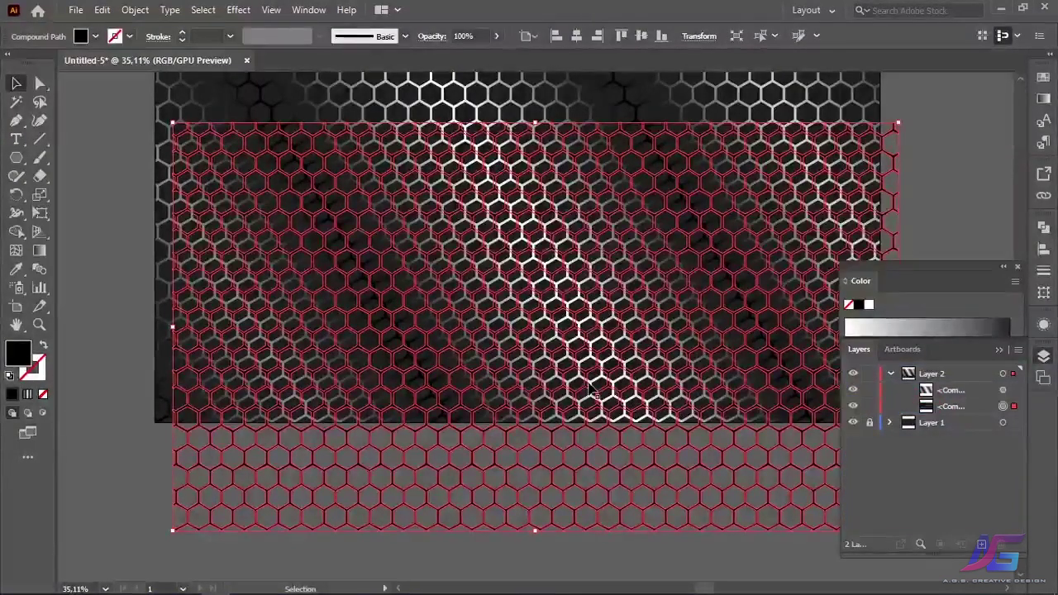
- Move the black mesh copy behind the gradient mesh, flush with the artboard's bottom edge and about one hexagon column past its left edge
{"action": "left_click_drag", "start_coordinate": [683, 407], "coordinate": [548, 285]}
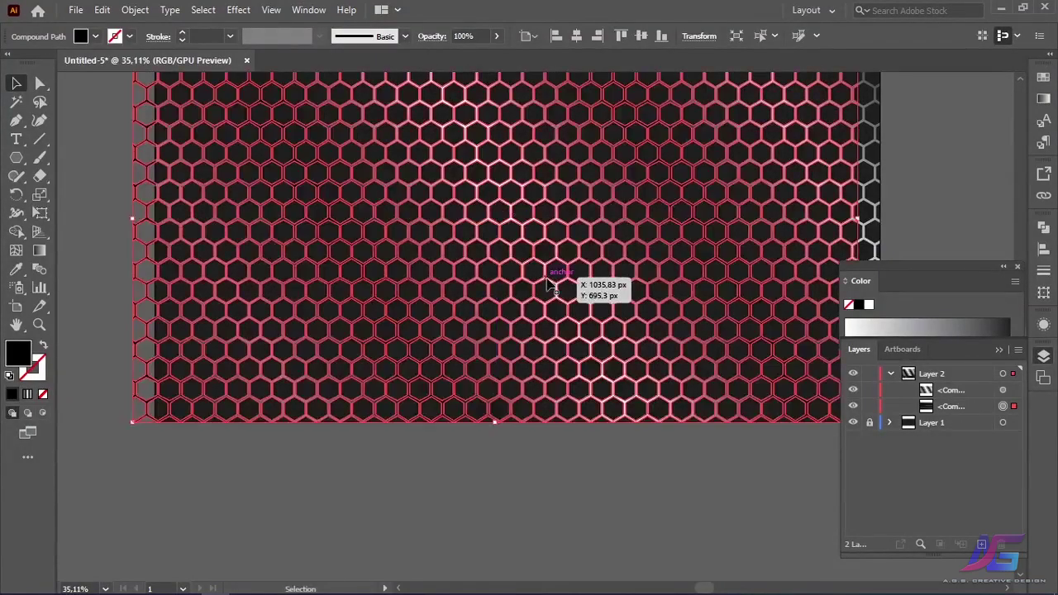
{"action": "left_click", "coordinate": [38, 325]}
{"action": "left_click_drag", "start_coordinate": [310, 330], "coordinate": [536, 346]}
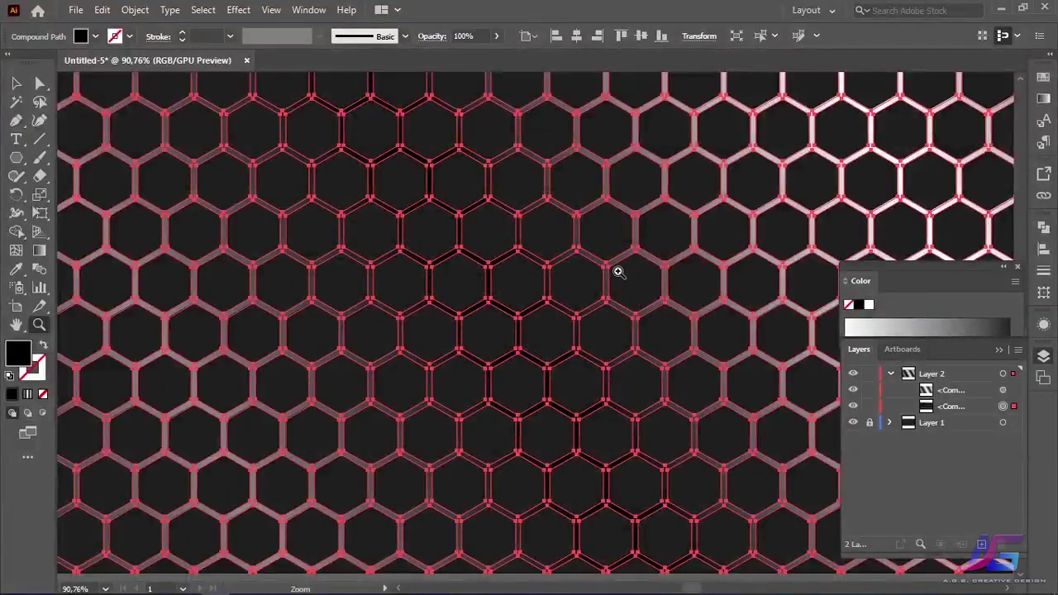
{"action": "left_click_drag", "start_coordinate": [619, 272], "coordinate": [702, 295]}
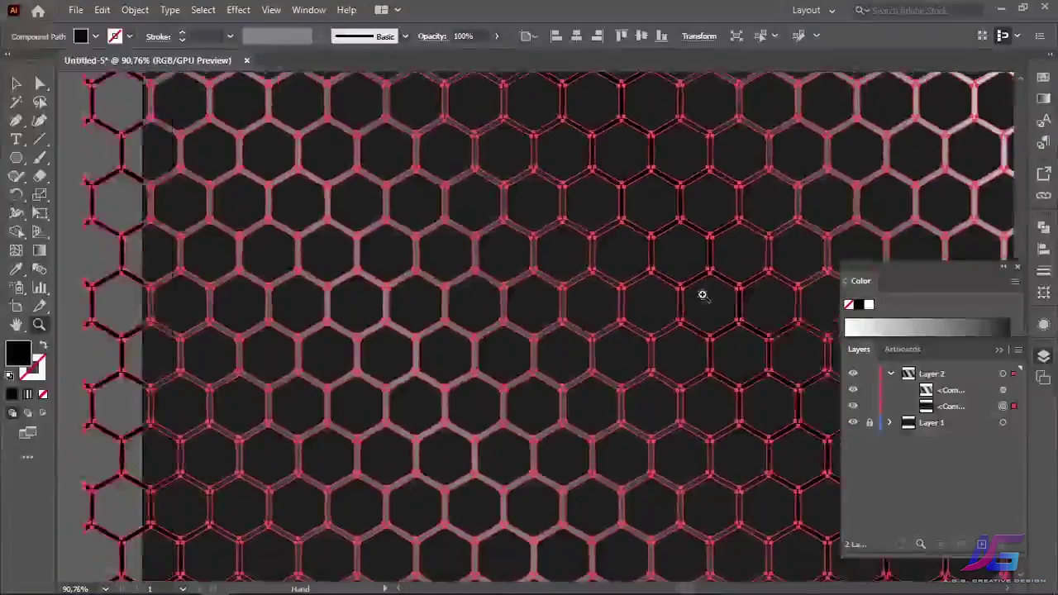
- Unlock Layer 1, fill its background rectangle with white, then select the black mesh copy and relock Layer 1
{"action": "left_click", "coordinate": [870, 423]}
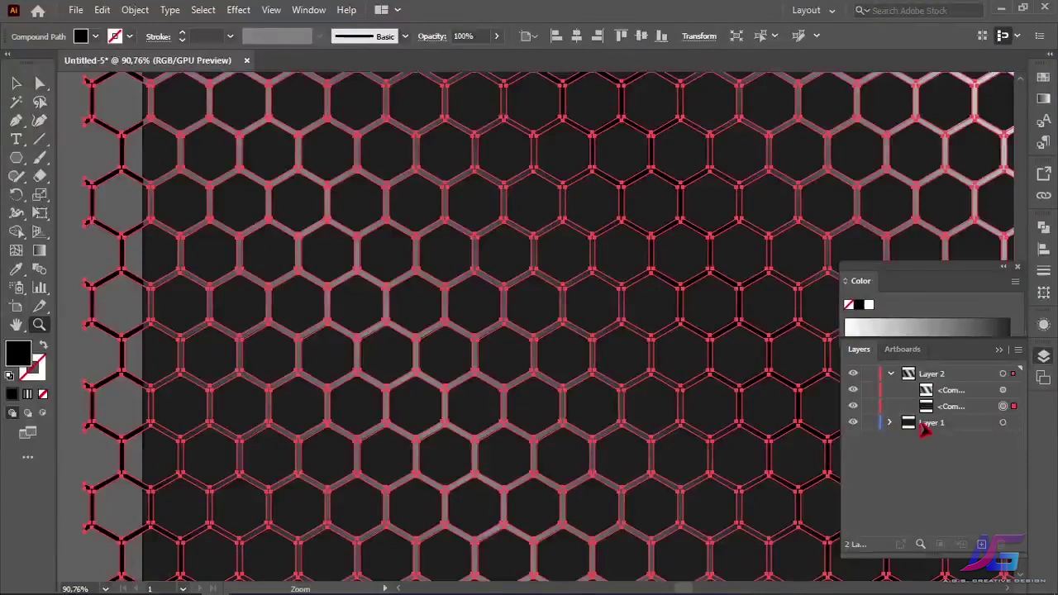
{"action": "left_click", "coordinate": [1001, 423]}
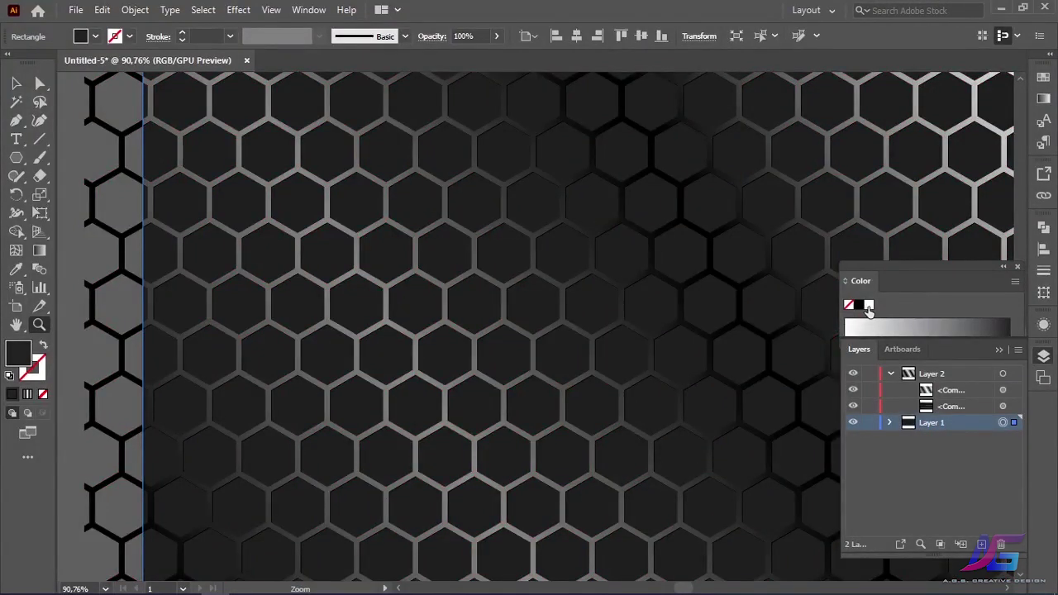
{"action": "left_click", "coordinate": [869, 307]}
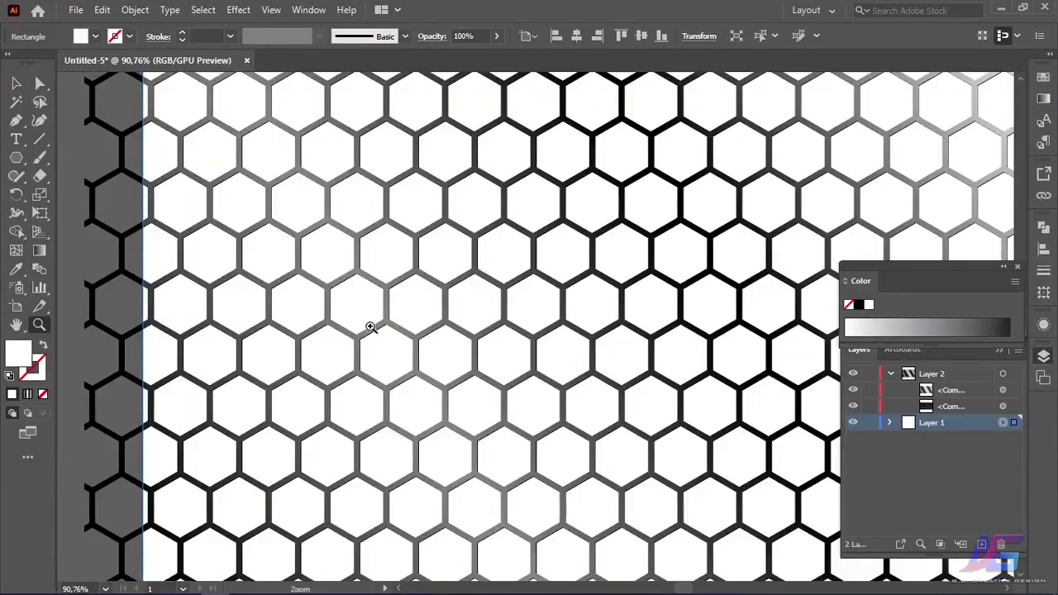
{"action": "left_click", "coordinate": [1002, 405]}
{"action": "left_click", "coordinate": [869, 422]}
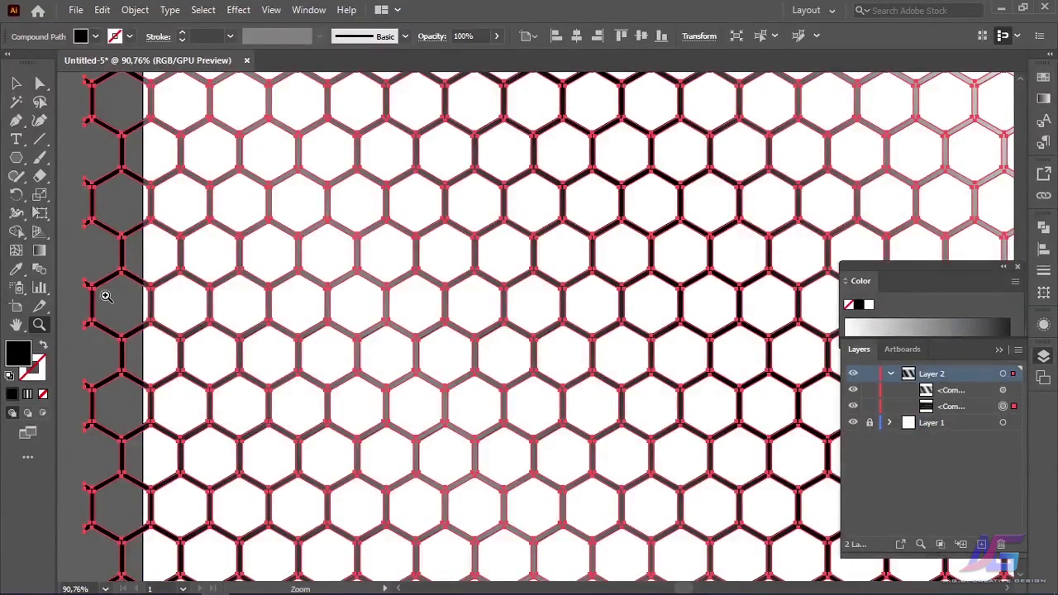
- Narrow the black mesh copy slightly from its left edge to about 1913 px wide
{"action": "left_click", "coordinate": [16, 83]}
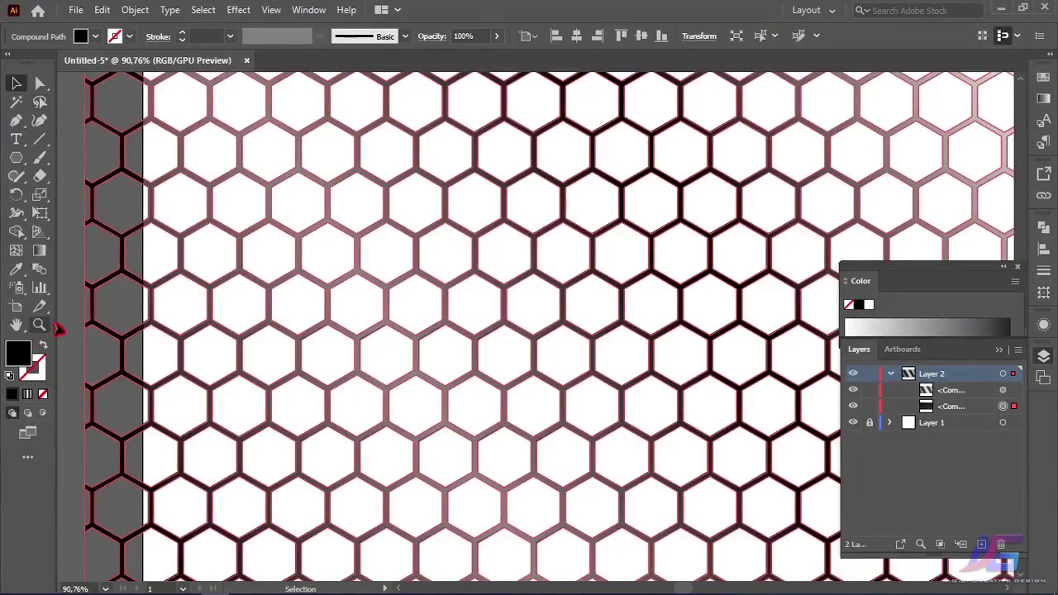
{"action": "key", "text": "space"}
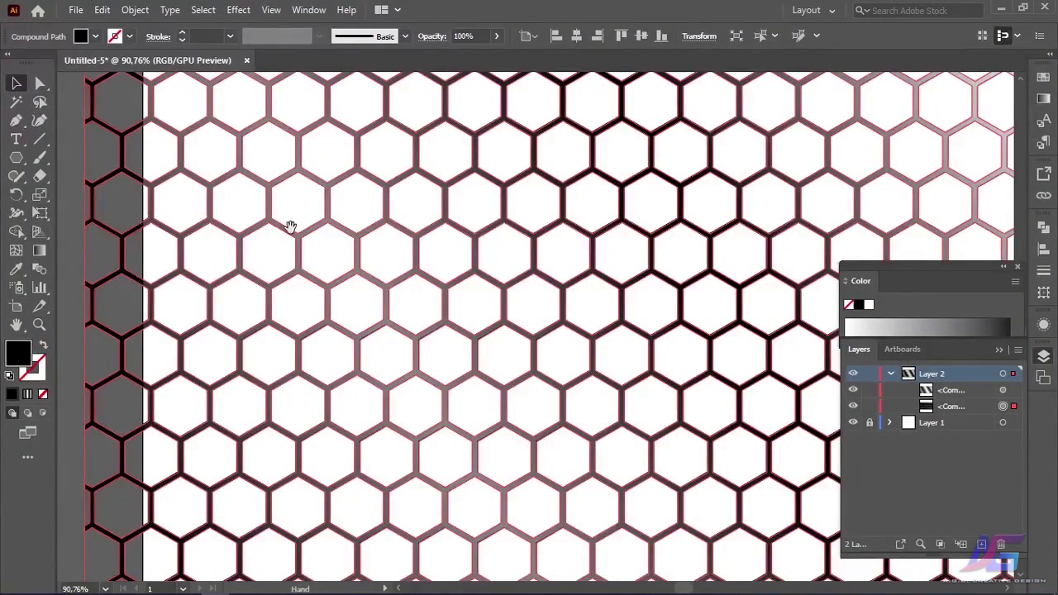
{"action": "left_click_drag", "start_coordinate": [291, 226], "coordinate": [350, 503]}
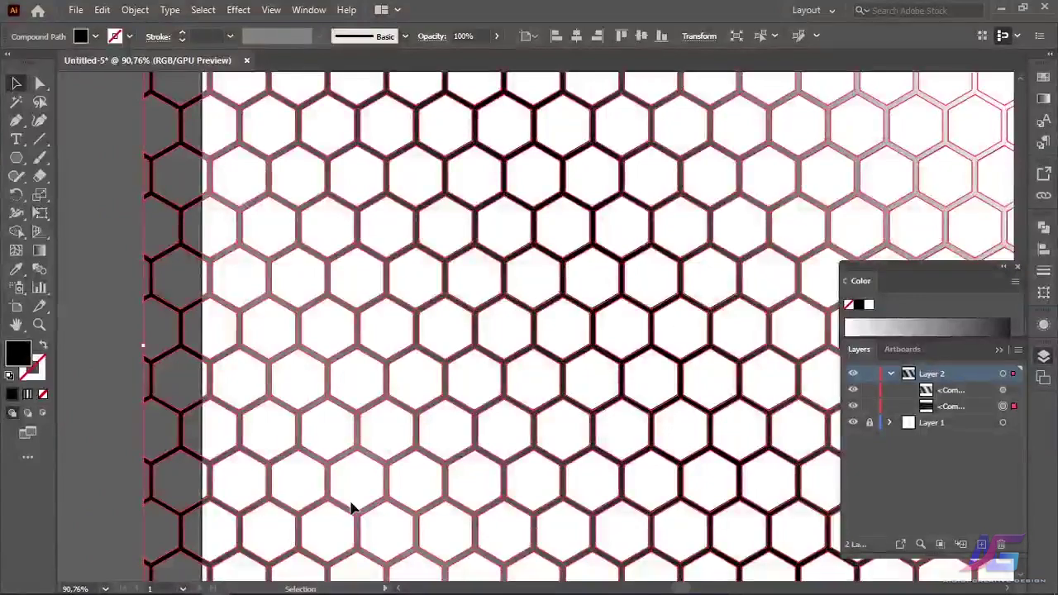
{"action": "key", "text": "space"}
{"action": "left_click_drag", "start_coordinate": [310, 267], "coordinate": [316, 583]}
{"action": "left_click_drag", "start_coordinate": [355, 469], "coordinate": [359, 276]}
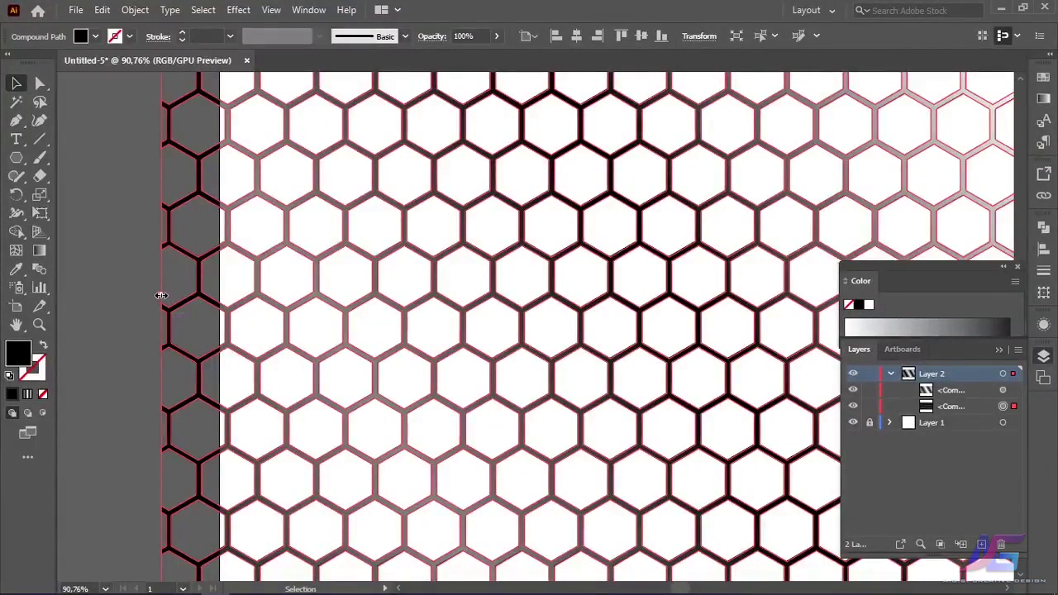
{"action": "left_click_drag", "start_coordinate": [157, 295], "coordinate": [167, 296]}
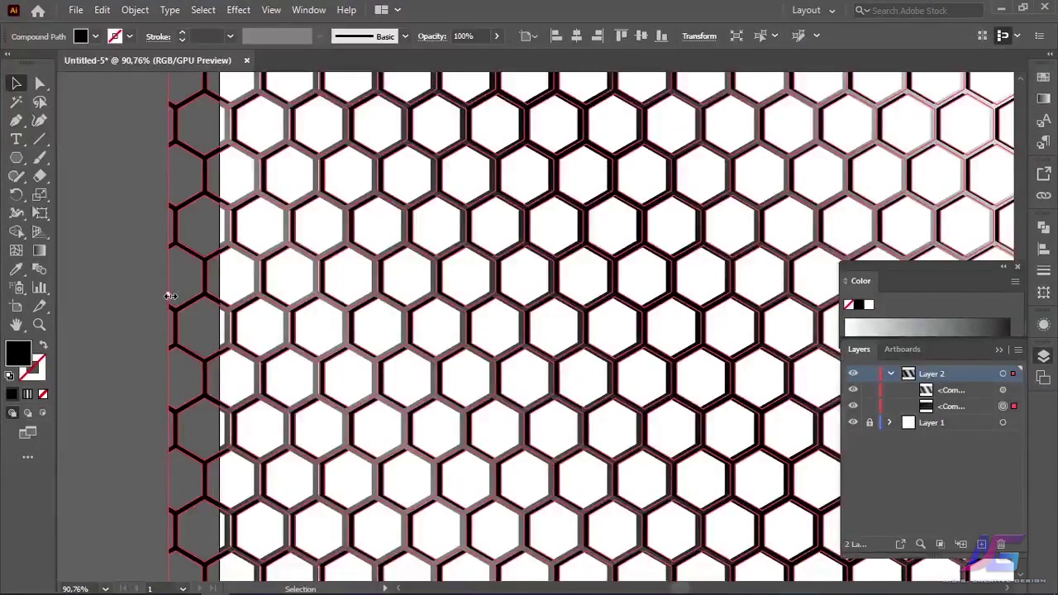
{"action": "left_click_drag", "start_coordinate": [171, 296], "coordinate": [169, 296]}
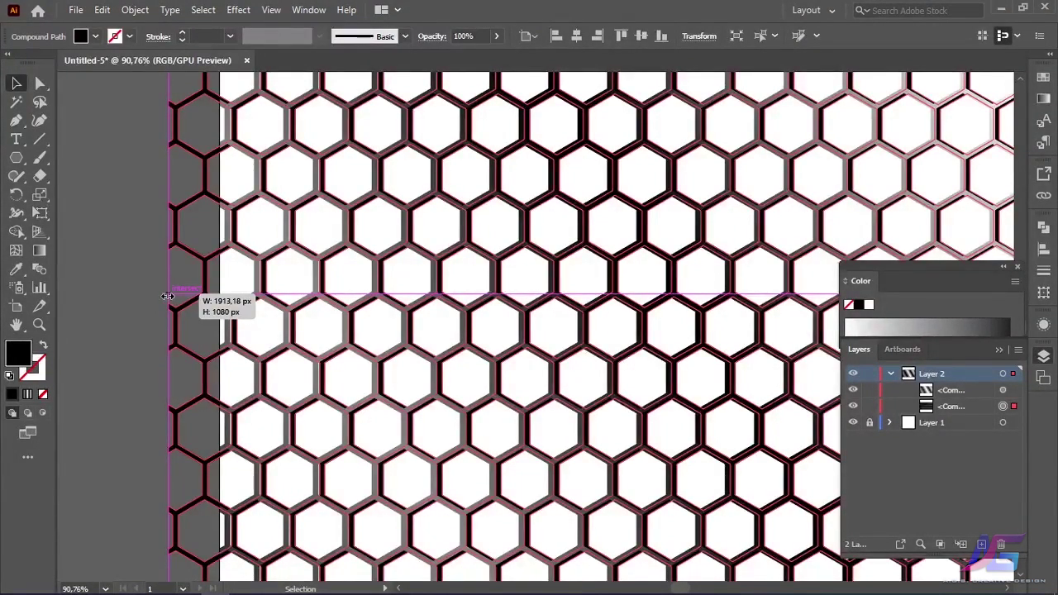
{"action": "left_click_drag", "start_coordinate": [166, 295], "coordinate": [167, 299]}
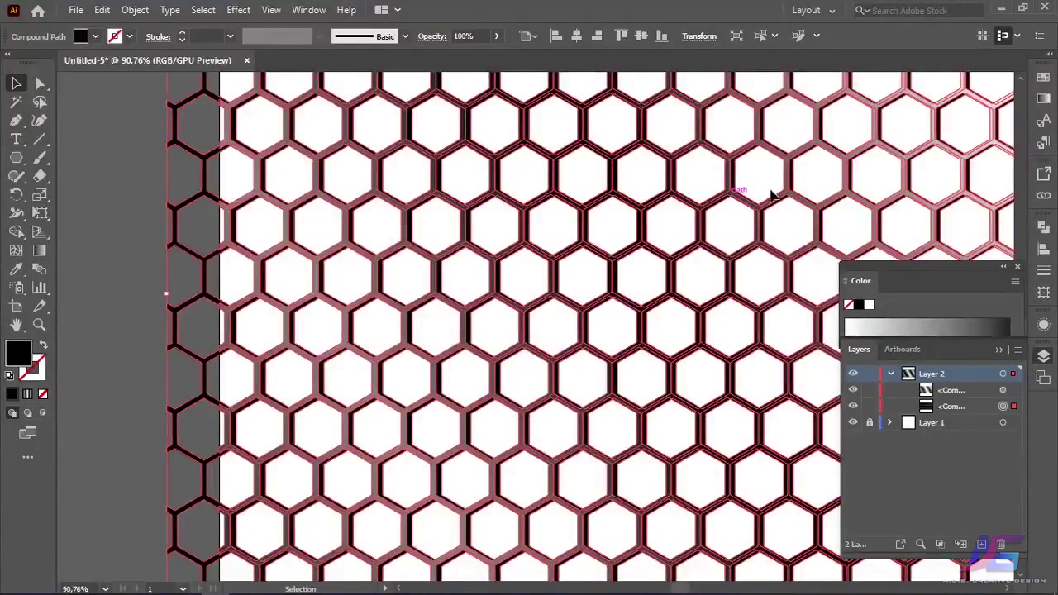
- Stretch the right edge of the black mesh copy to just beyond the artboard's right edge, at about X 1924 px
{"action": "left_click_drag", "start_coordinate": [771, 195], "coordinate": [247, 219]}
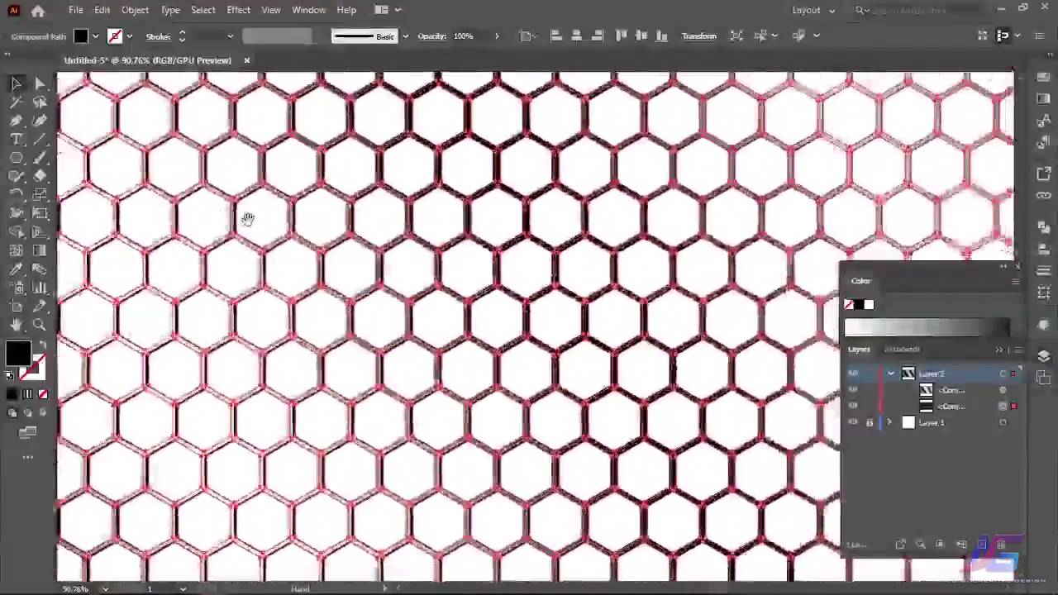
{"action": "left_click_drag", "start_coordinate": [911, 217], "coordinate": [398, 204]}
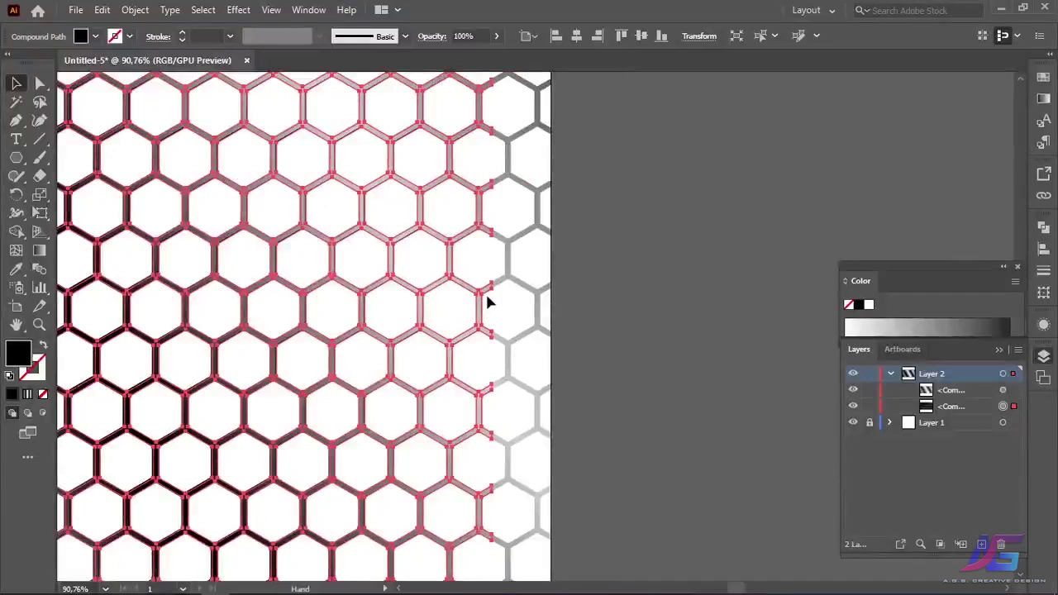
{"action": "left_click_drag", "start_coordinate": [488, 296], "coordinate": [558, 328]}
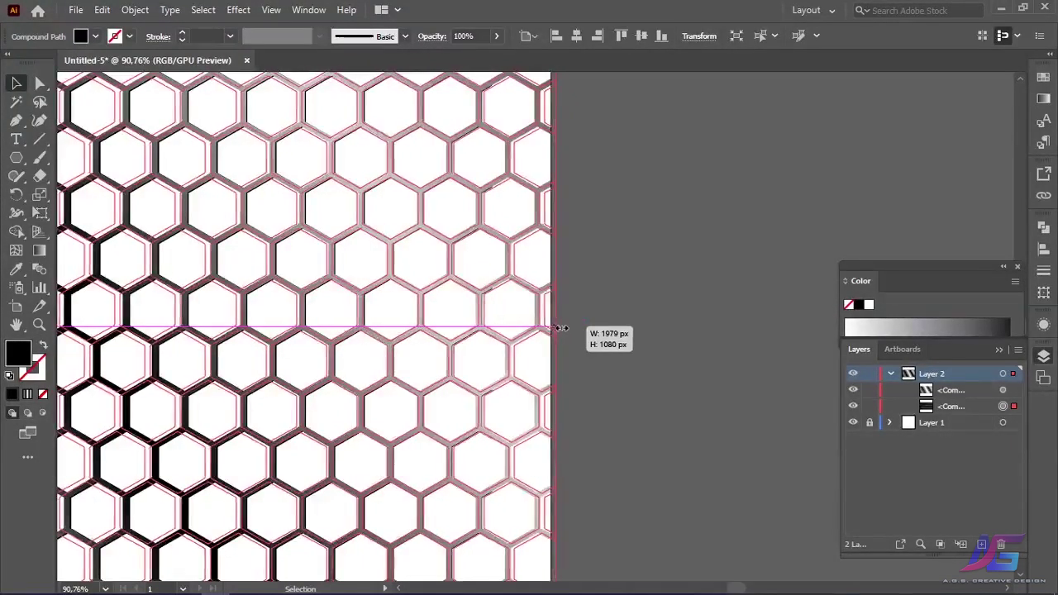
{"action": "left_click_drag", "start_coordinate": [586, 329], "coordinate": [609, 332]}
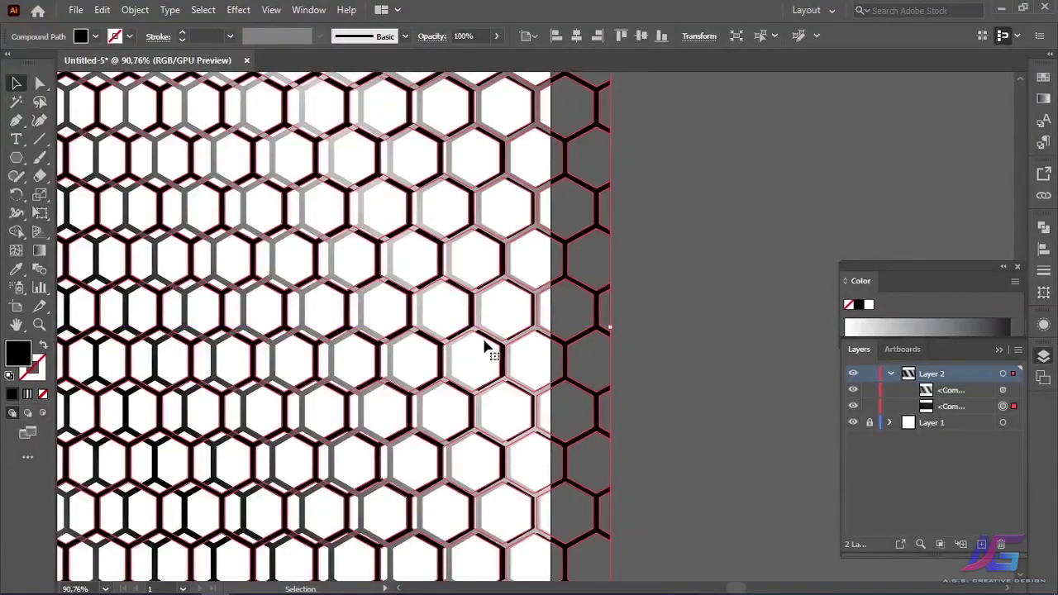
{"action": "left_click_drag", "start_coordinate": [613, 329], "coordinate": [555, 335]}
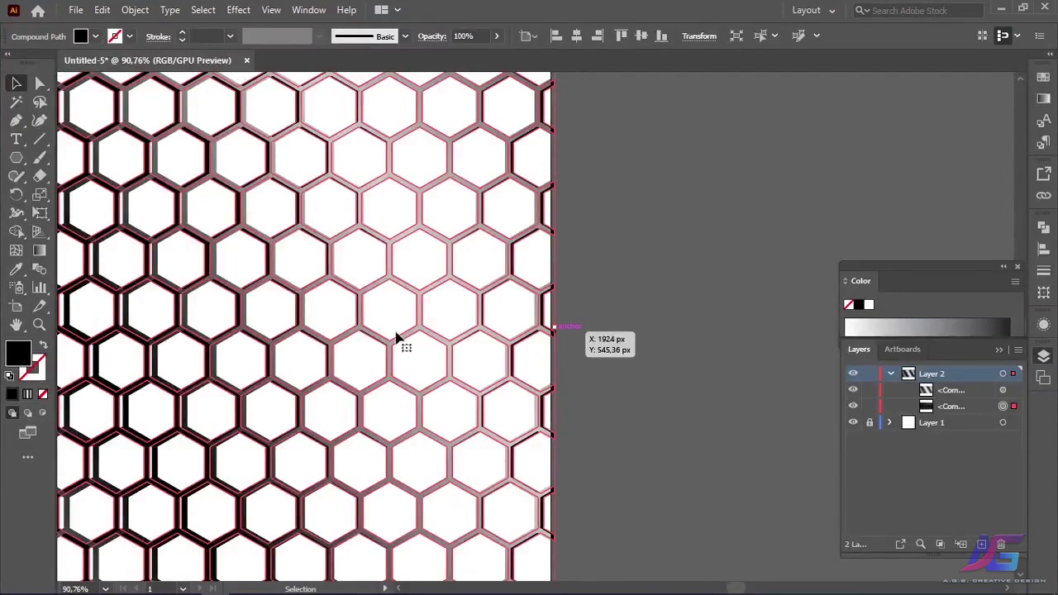
- Pull the left edge of the black mesh copy in to just outside the artboard's left edge, making it about 1929 px wide
{"action": "left_click_drag", "start_coordinate": [211, 286], "coordinate": [504, 385]}
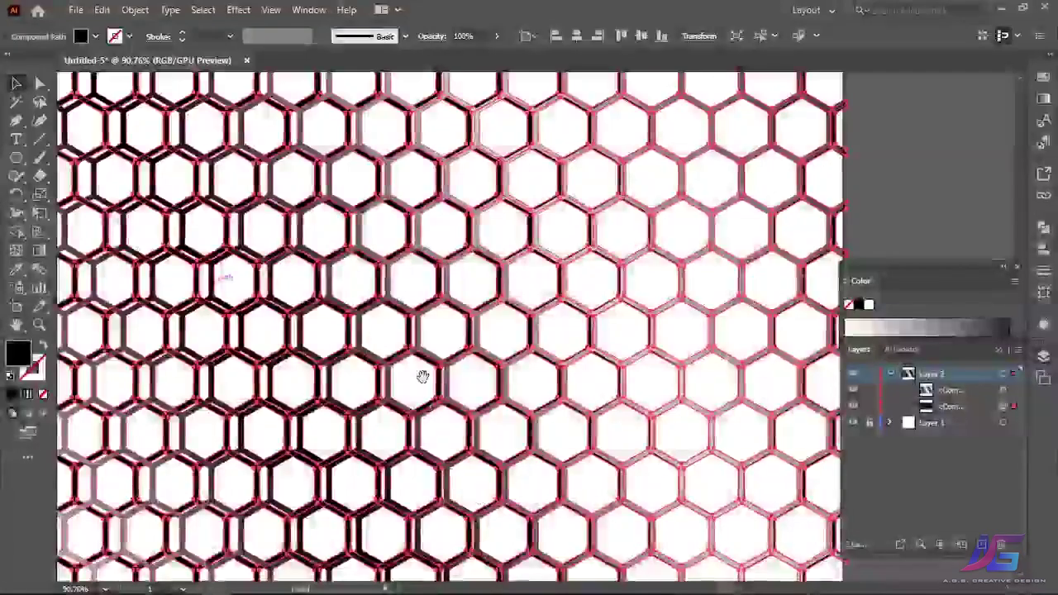
{"action": "left_click_drag", "start_coordinate": [272, 185], "coordinate": [447, 419]}
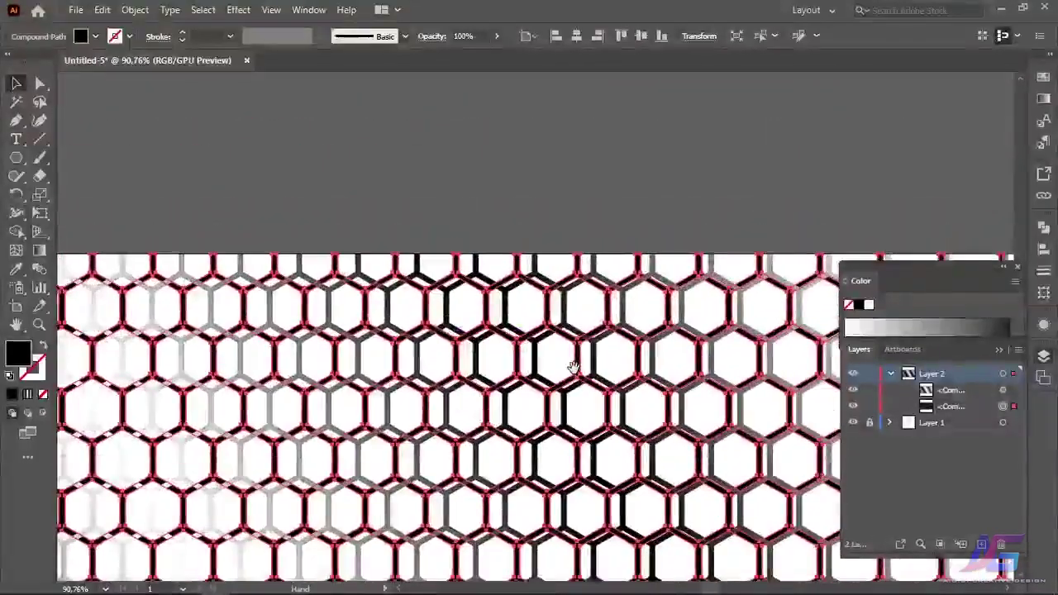
{"action": "left_click_drag", "start_coordinate": [517, 399], "coordinate": [628, 239]}
{"action": "left_click_drag", "start_coordinate": [182, 388], "coordinate": [579, 290]}
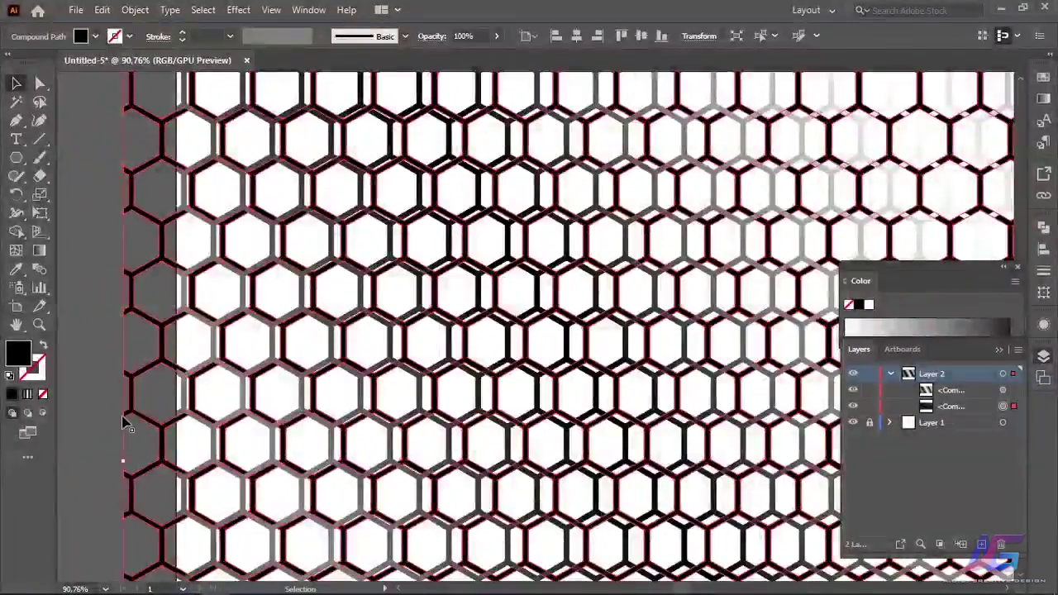
{"action": "left_click_drag", "start_coordinate": [135, 464], "coordinate": [174, 463]}
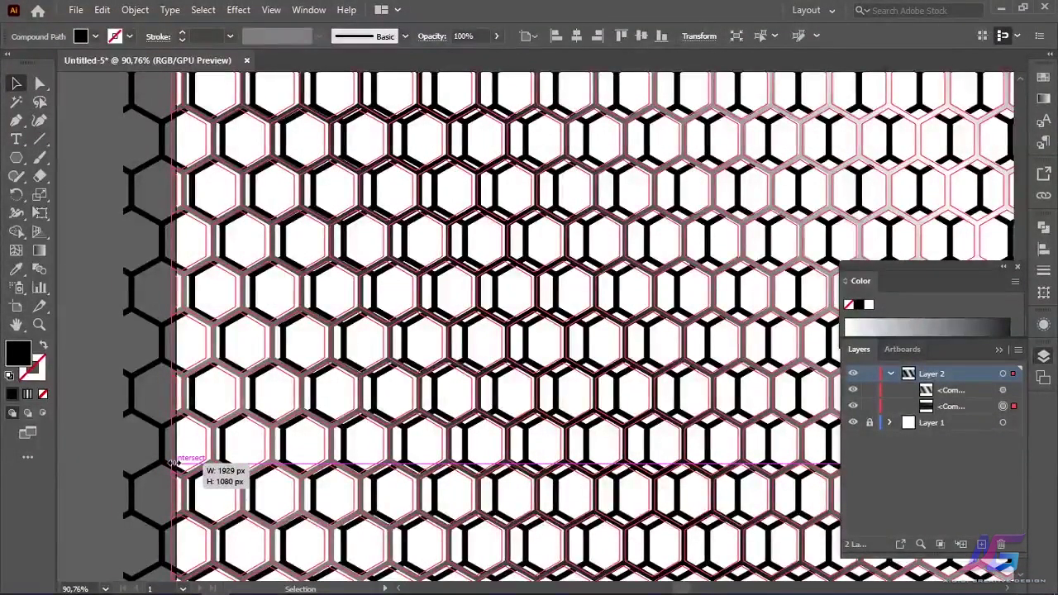
{"action": "left_click_drag", "start_coordinate": [171, 463], "coordinate": [172, 467]}
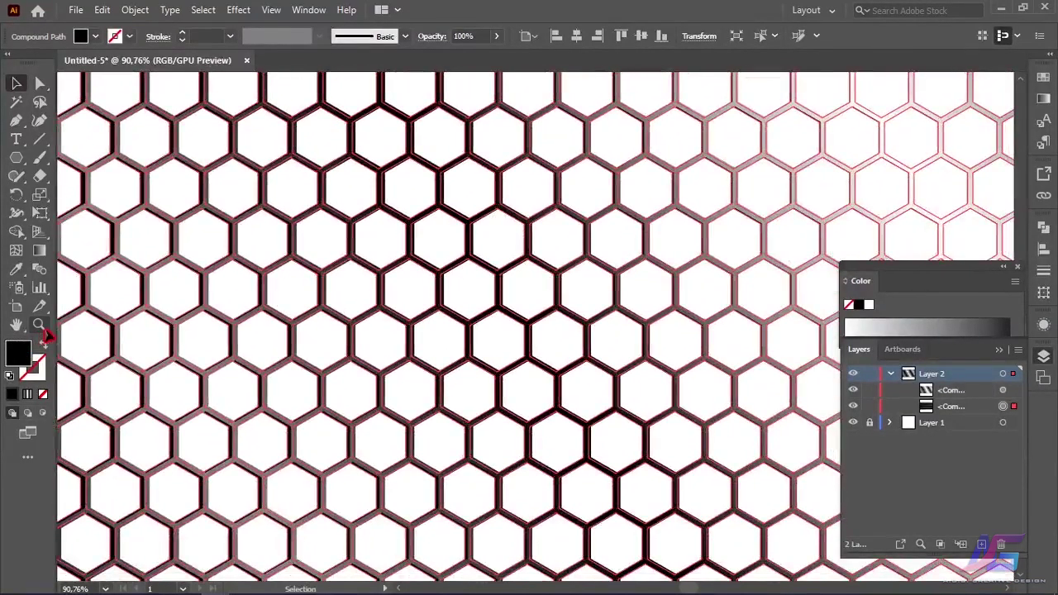
{"action": "left_click", "coordinate": [39, 325]}
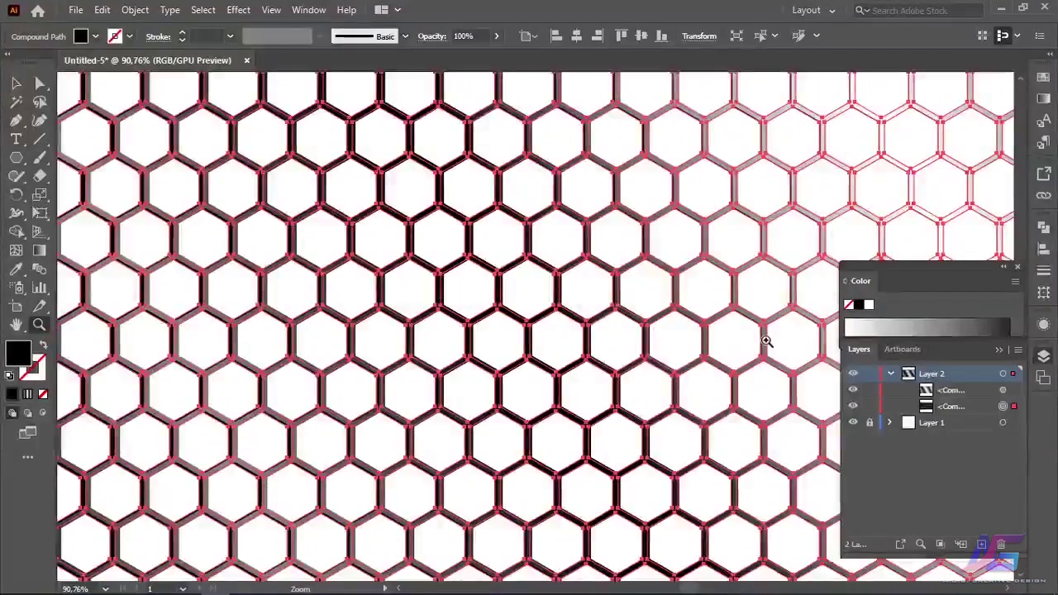
{"action": "left_click_drag", "start_coordinate": [768, 342], "coordinate": [463, 413]}
{"action": "left_click_drag", "start_coordinate": [655, 389], "coordinate": [392, 392]}
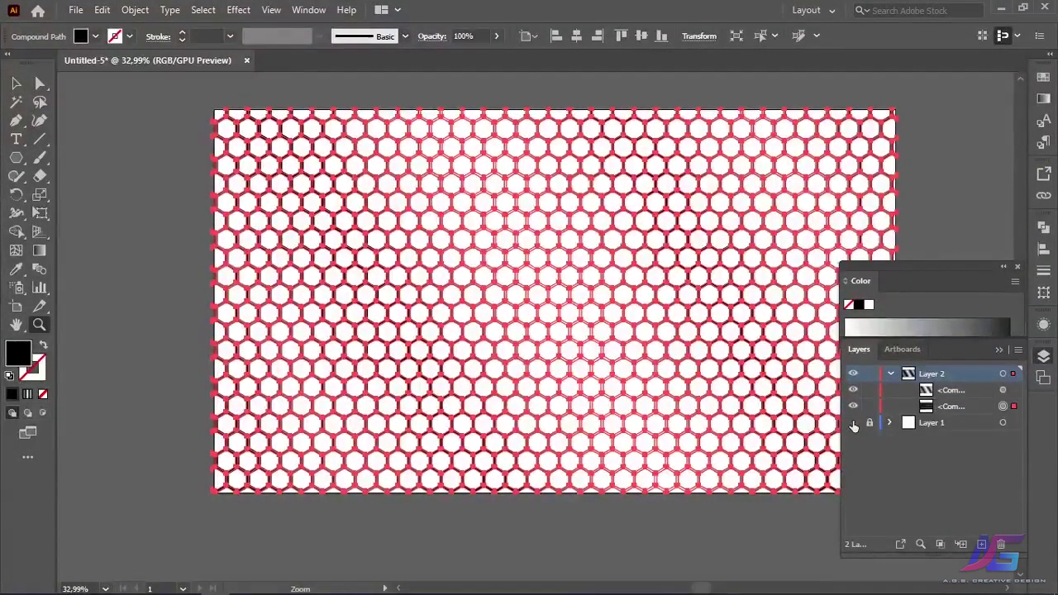
- Lock the black mesh copy, unlock Layer 1, fill its background rectangle with dark grey, and deselect it
{"action": "left_click", "coordinate": [853, 422]}
{"action": "left_click", "coordinate": [870, 406]}
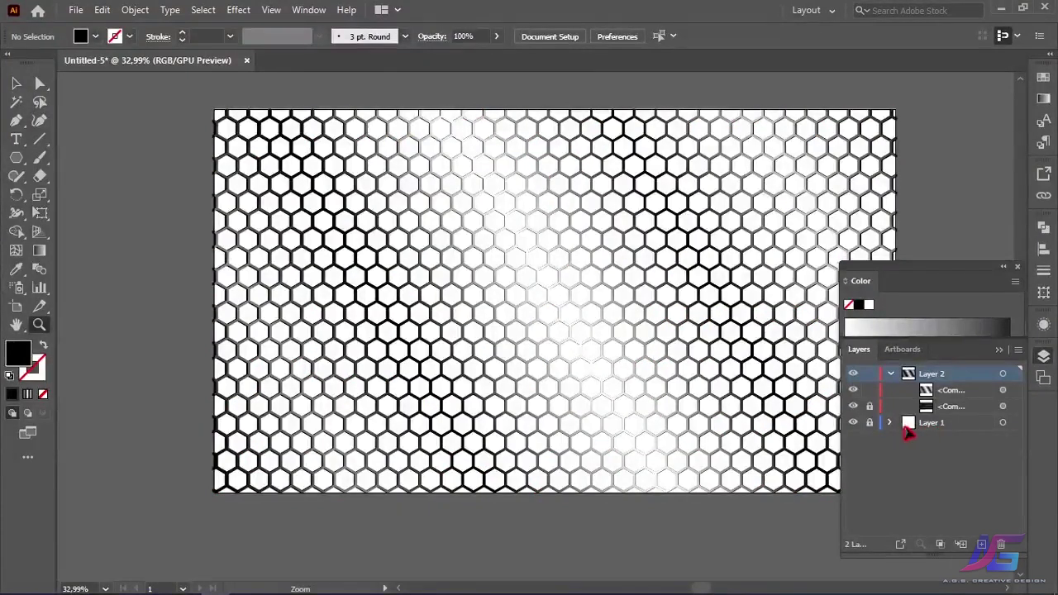
{"action": "left_click", "coordinate": [868, 423]}
{"action": "left_click", "coordinate": [1002, 423]}
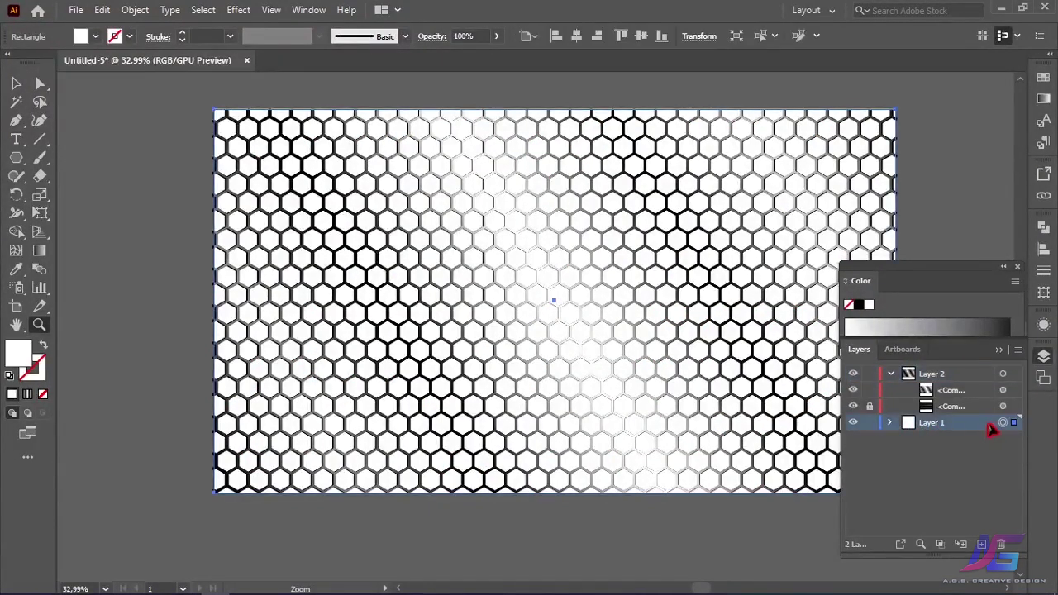
{"action": "left_click", "coordinate": [973, 323]}
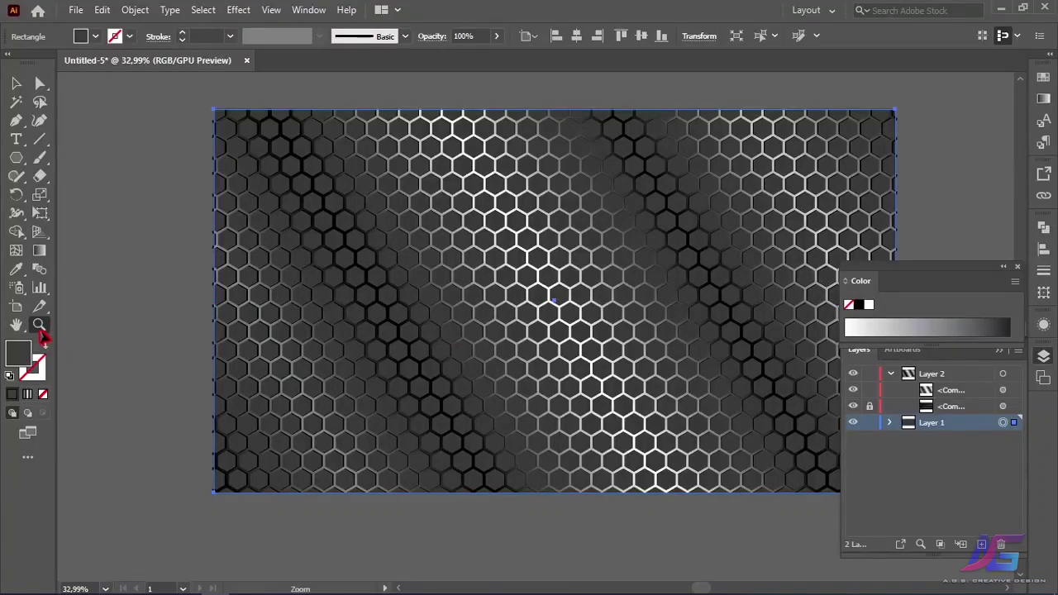
{"action": "left_click", "coordinate": [16, 83]}
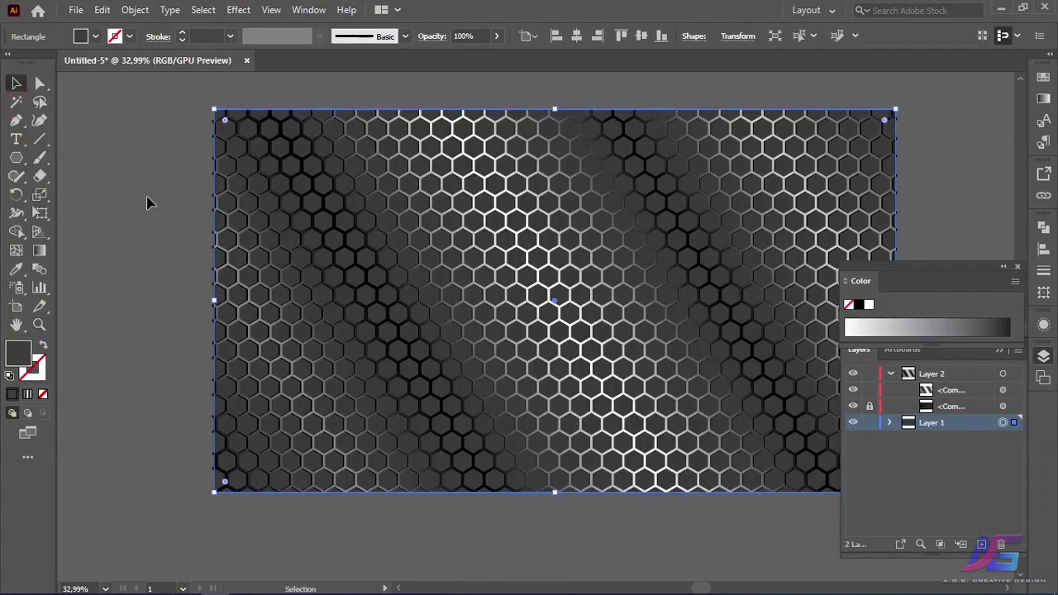
{"action": "left_click", "coordinate": [158, 285]}
- Examine the mesh's depth effect up close and across the whole artboard, and close the Color and Layers panels for an unobstructed view
{"action": "left_click", "coordinate": [39, 324]}
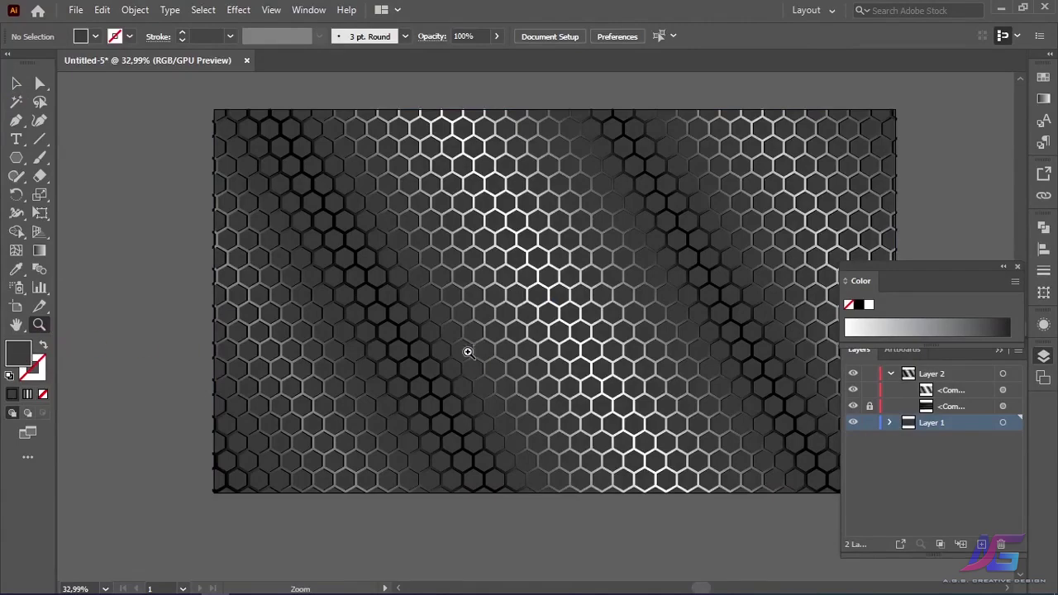
{"action": "left_click_drag", "start_coordinate": [433, 378], "coordinate": [590, 365]}
{"action": "left_click_drag", "start_coordinate": [361, 369], "coordinate": [581, 359]}
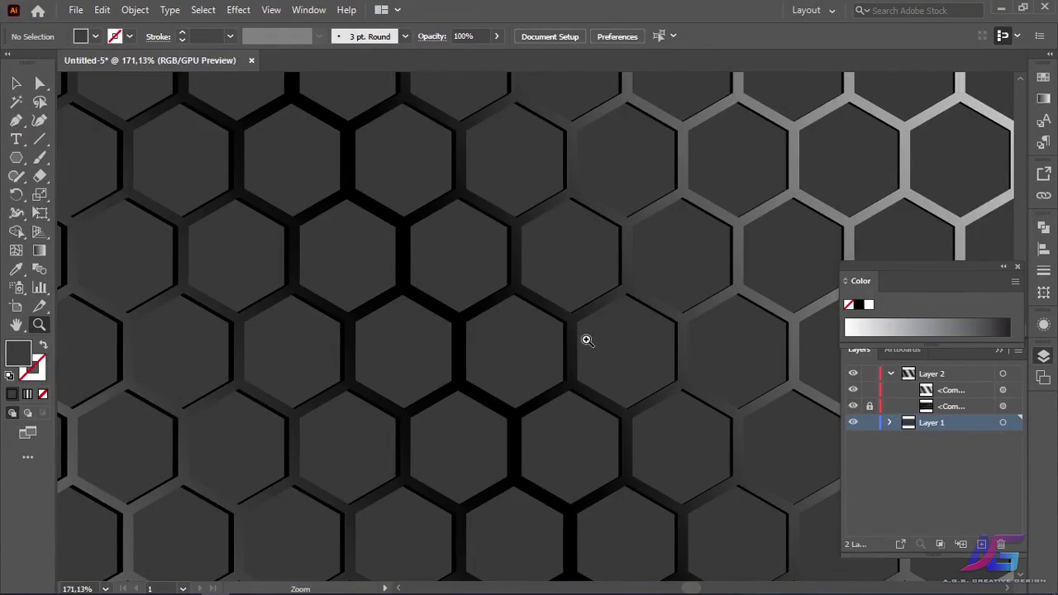
{"action": "left_click_drag", "start_coordinate": [587, 340], "coordinate": [517, 340]}
{"action": "left_click_drag", "start_coordinate": [623, 252], "coordinate": [467, 296]}
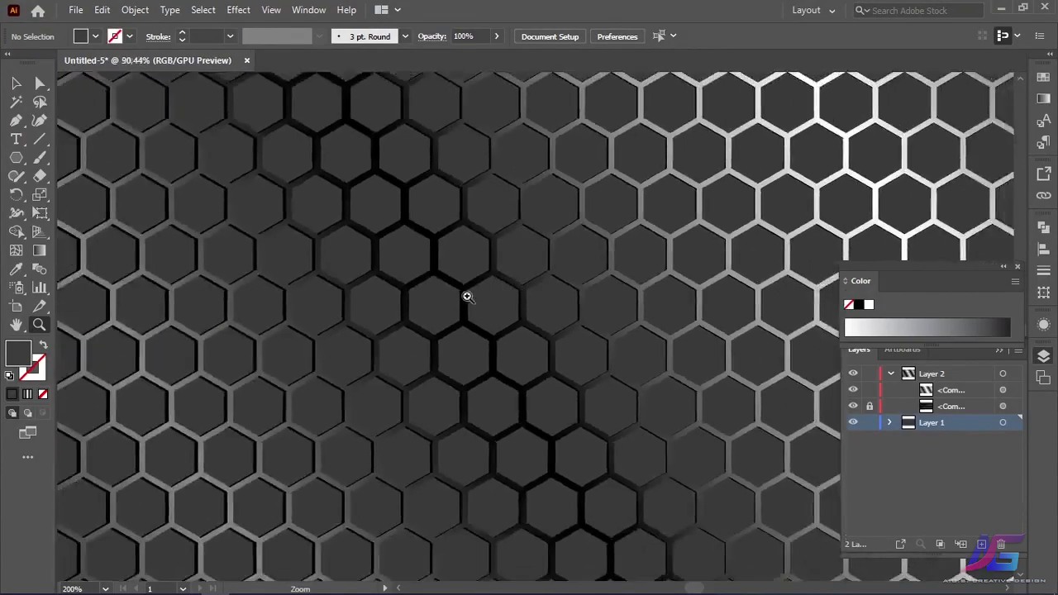
{"action": "left_click_drag", "start_coordinate": [673, 256], "coordinate": [590, 295]}
{"action": "left_click_drag", "start_coordinate": [646, 259], "coordinate": [451, 490]}
{"action": "left_click_drag", "start_coordinate": [655, 301], "coordinate": [529, 360]}
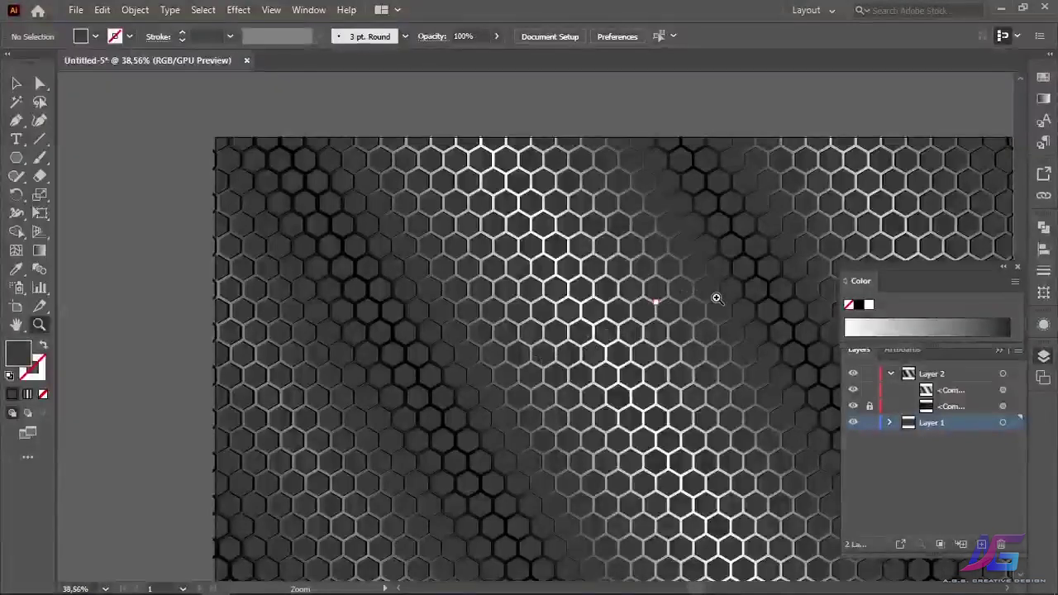
{"action": "left_click_drag", "start_coordinate": [717, 298], "coordinate": [609, 276]}
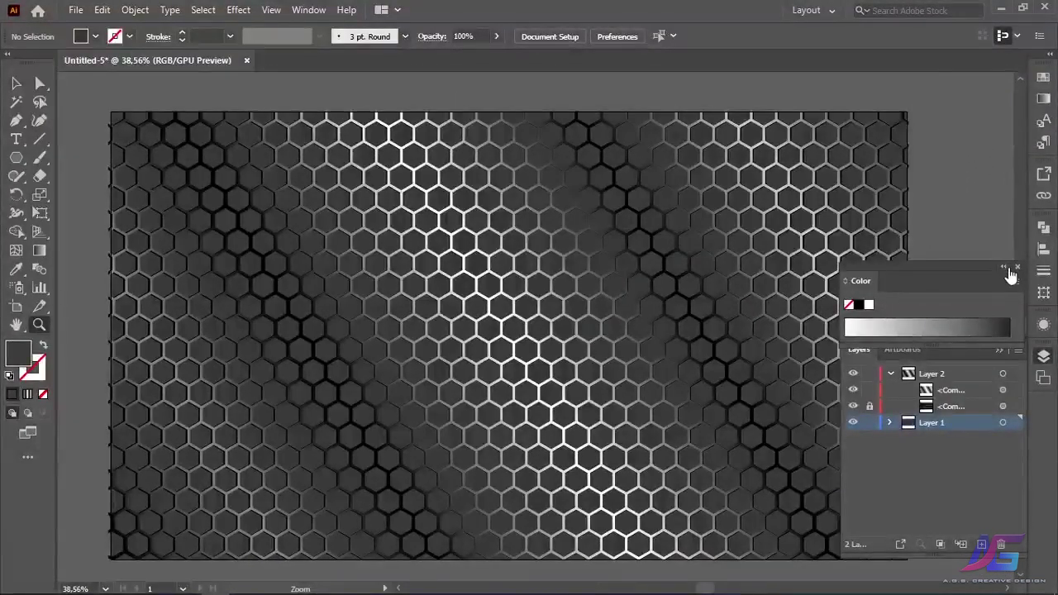
{"action": "left_click", "coordinate": [1018, 267]}
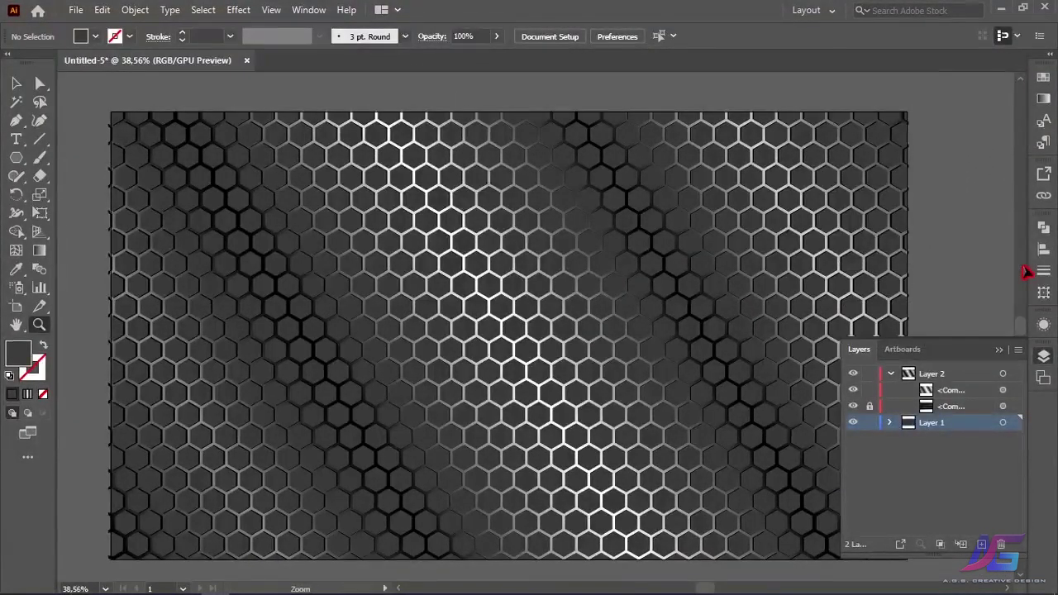
{"action": "left_click", "coordinate": [999, 350]}
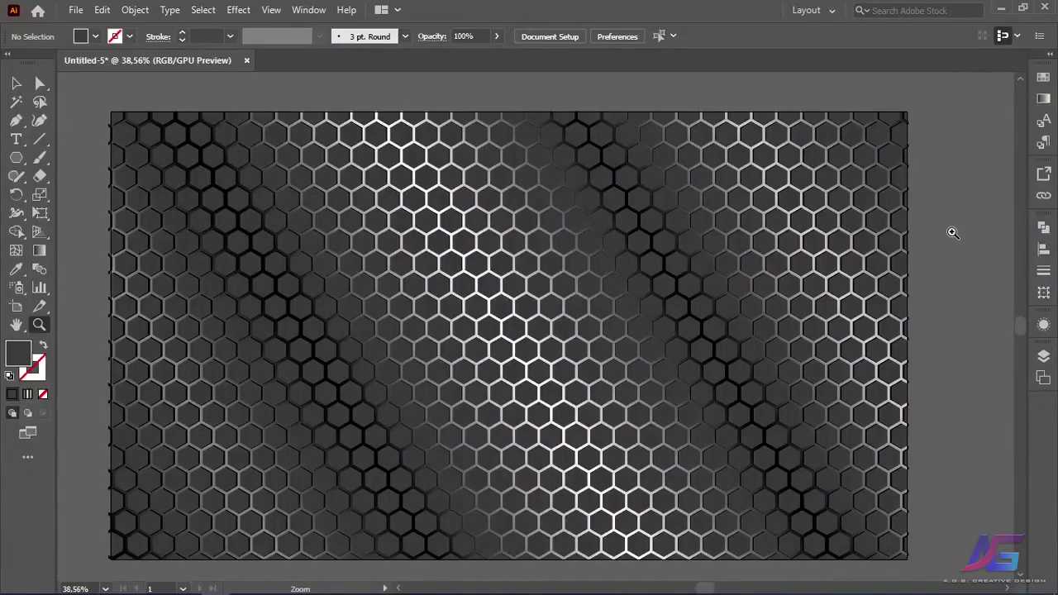